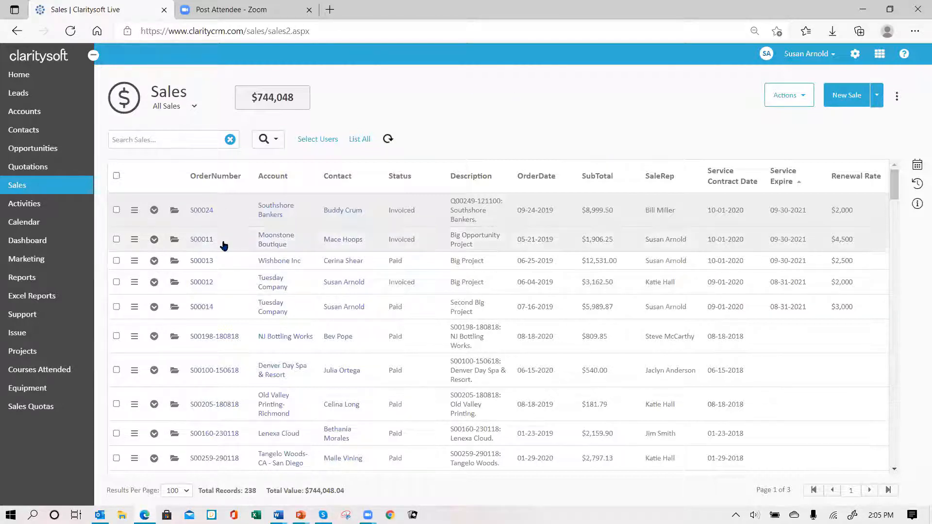
Step: Open the sale record for Southshore Bankers and review its order, service contract and renewal details
click(174, 212)
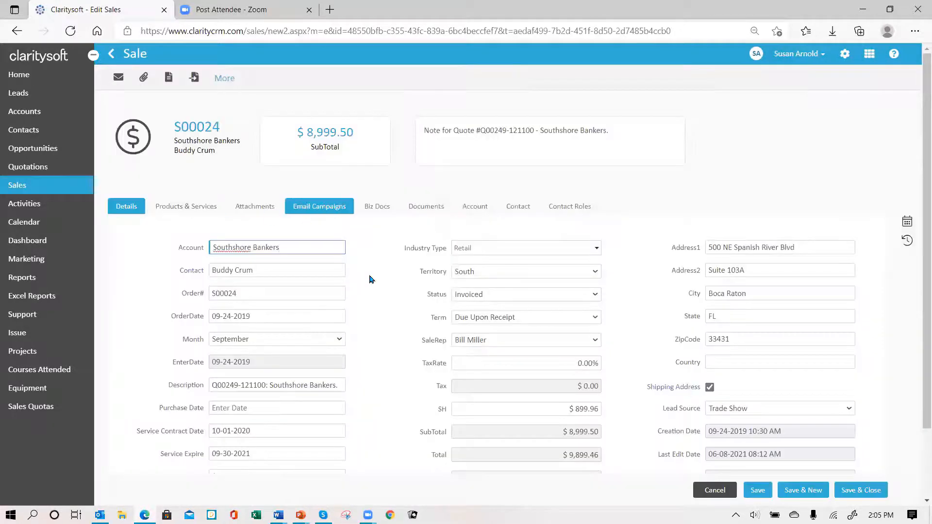
scroll(372, 297, down, 2)
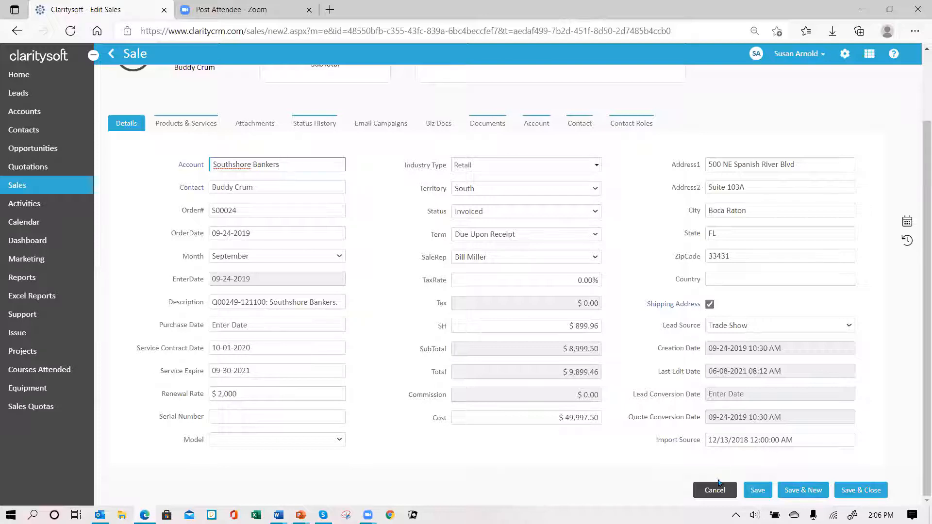
scroll(427, 296, up, 2)
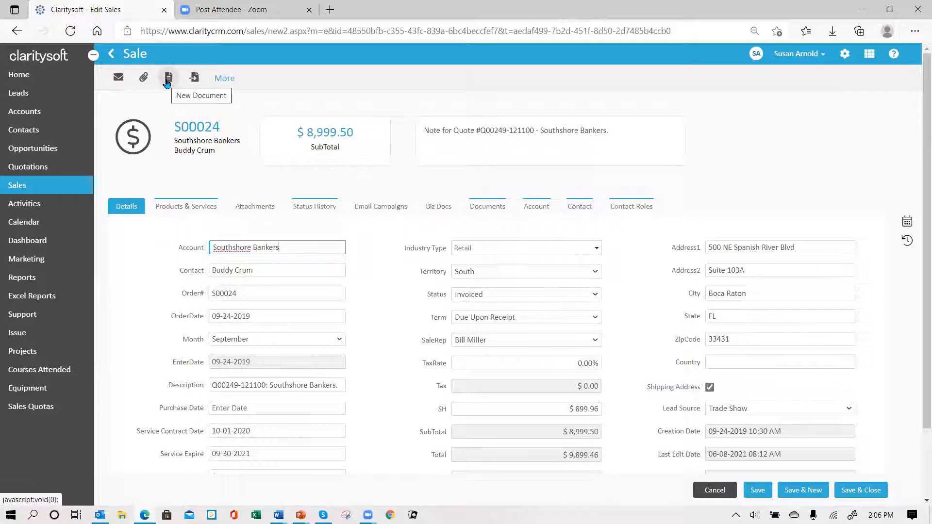
Step: Create a new document template named "Service Agreement" from the sale record
click(169, 79)
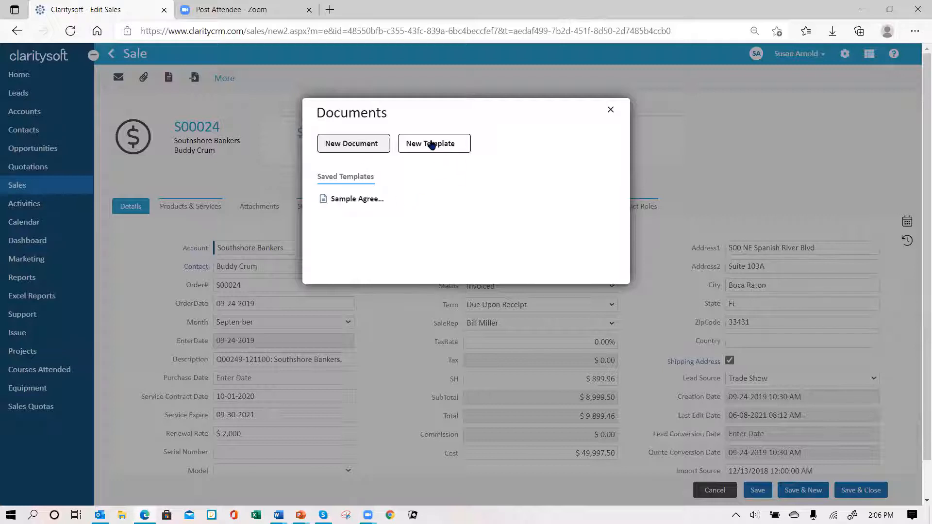
click(437, 147)
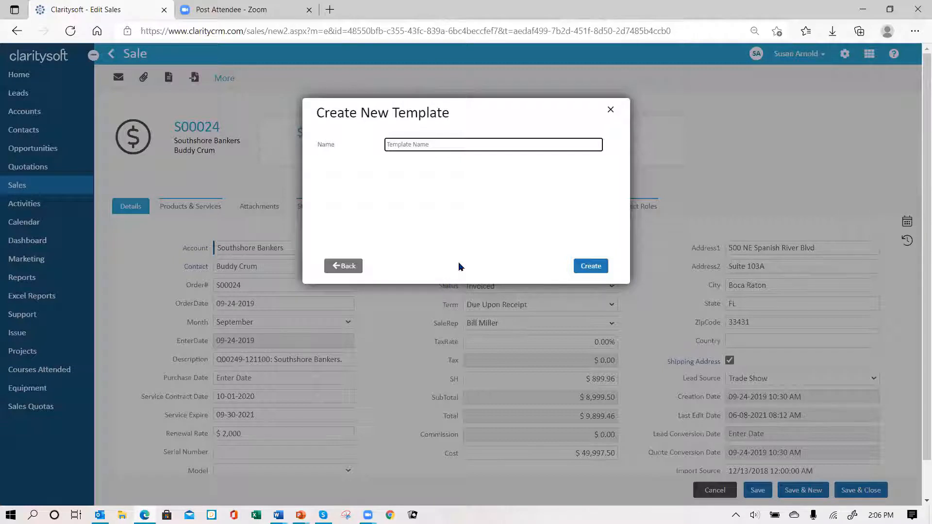
text(Service Agreement)
click(590, 270)
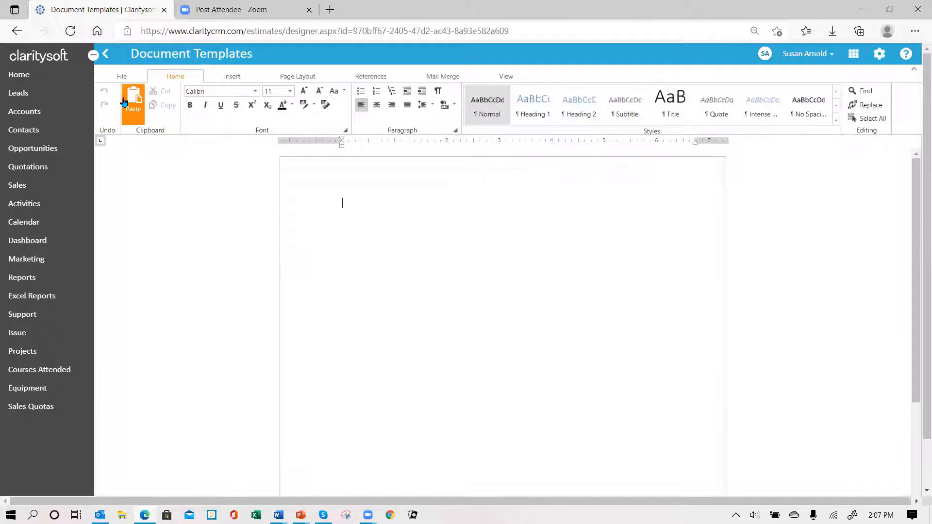
Step: Examine the template editor's file, formatting, insert, page layout, references, mail merge and view tools, including the list of available merge fields
click(122, 76)
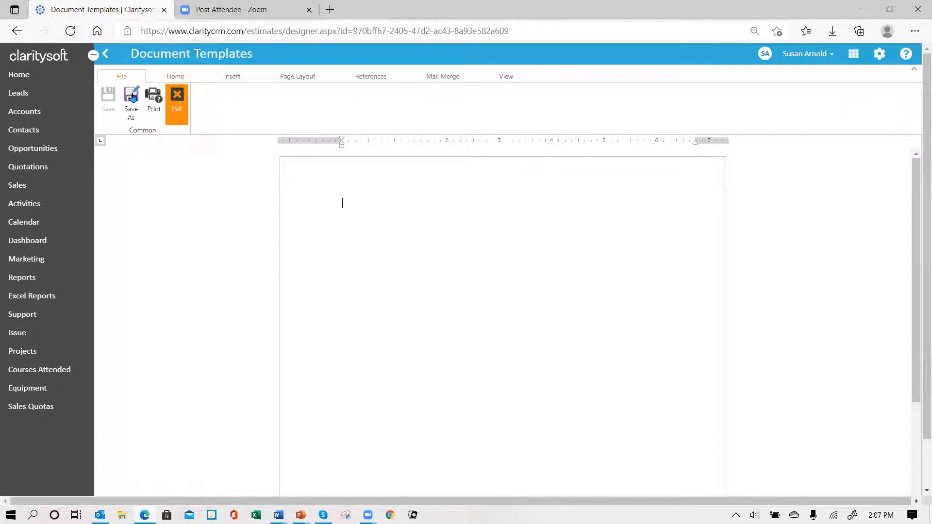
click(175, 77)
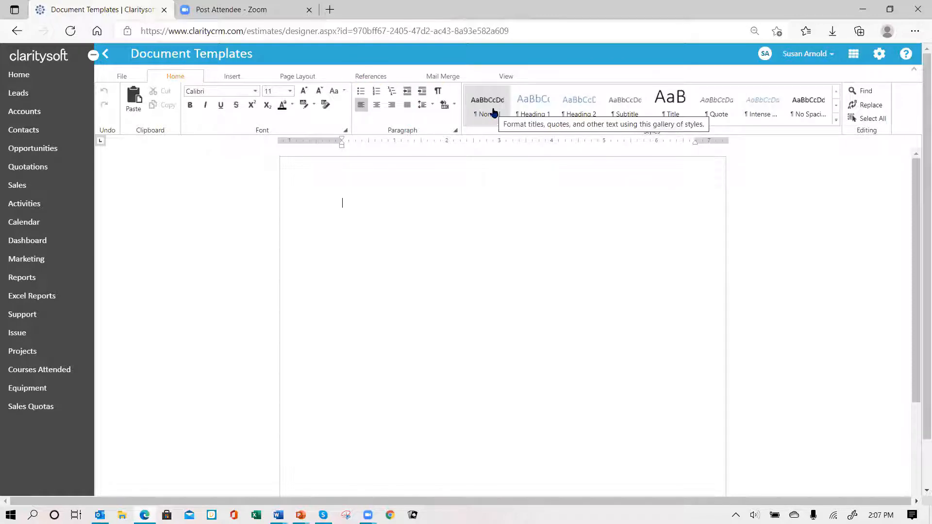
click(232, 76)
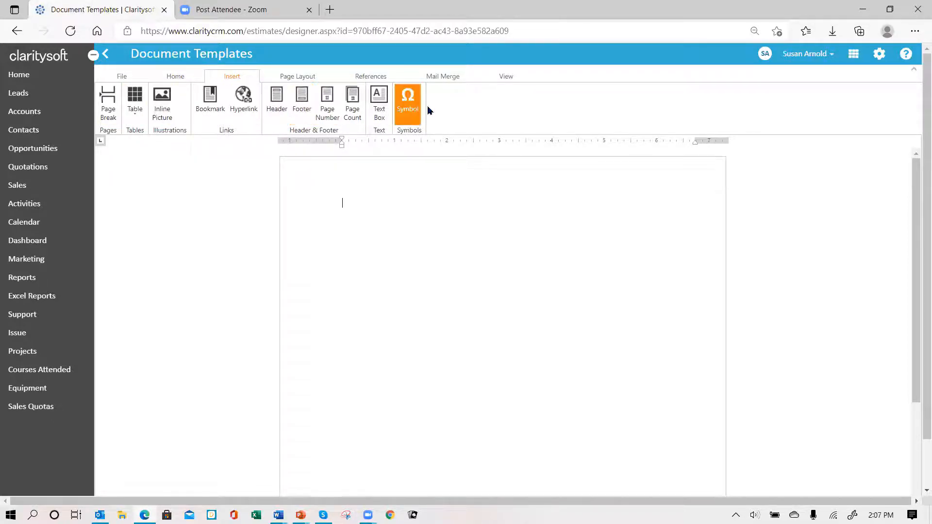
click(307, 77)
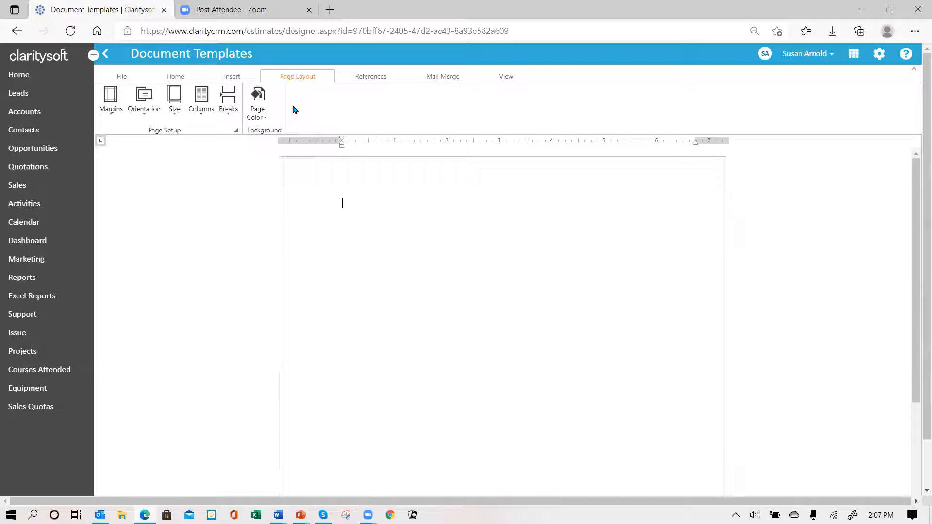
click(376, 81)
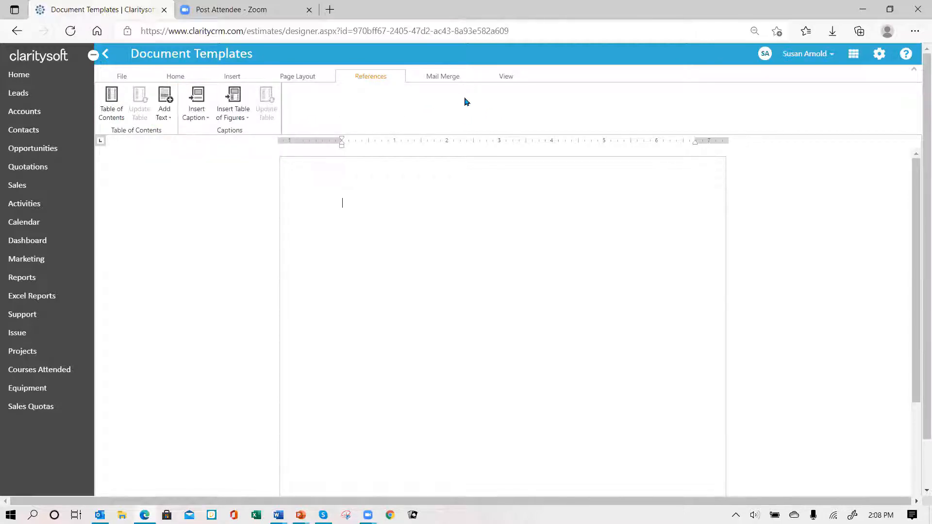
click(447, 77)
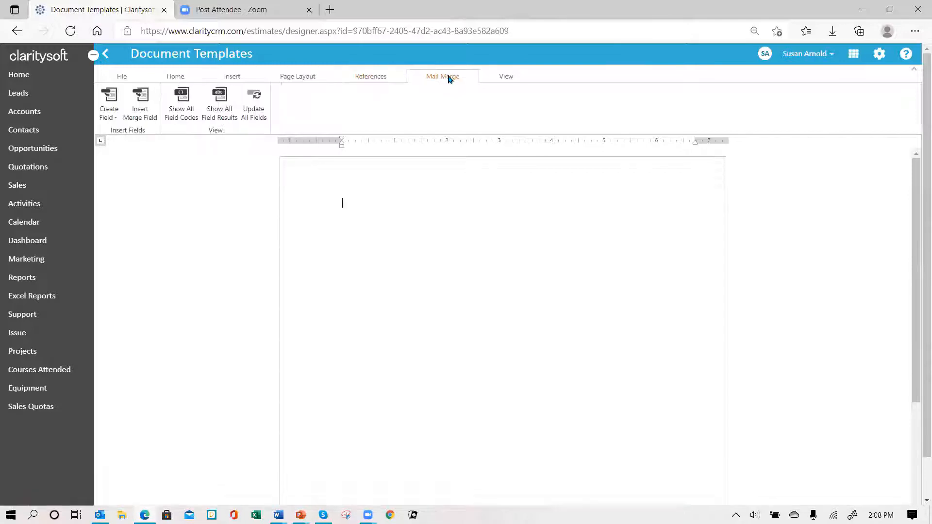
click(144, 112)
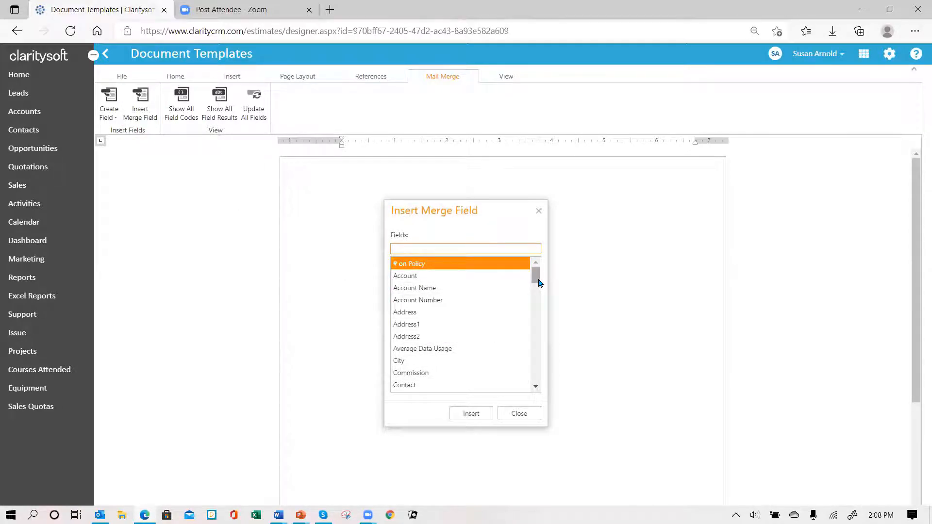
mouse_move(537, 281)
mouse_down()
mouse_move(552, 396)
mouse_move(551, 273)
mouse_up()
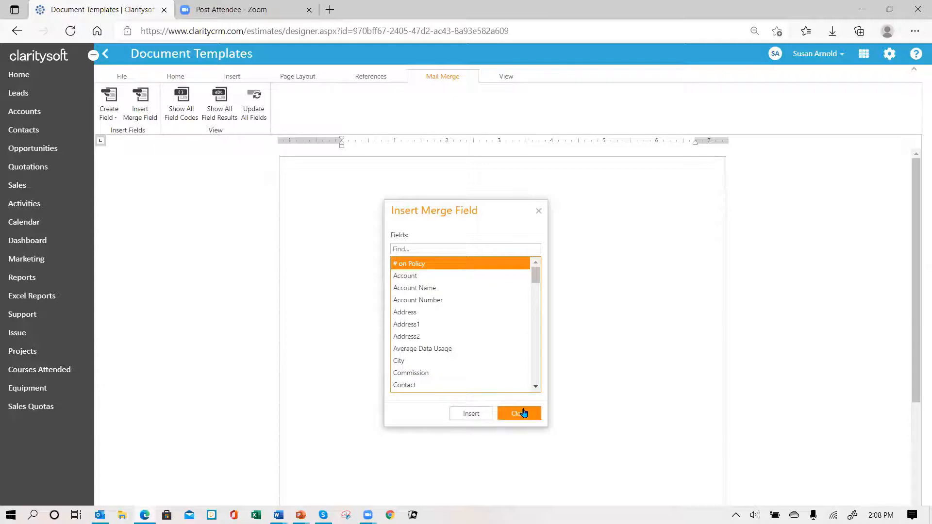
click(540, 213)
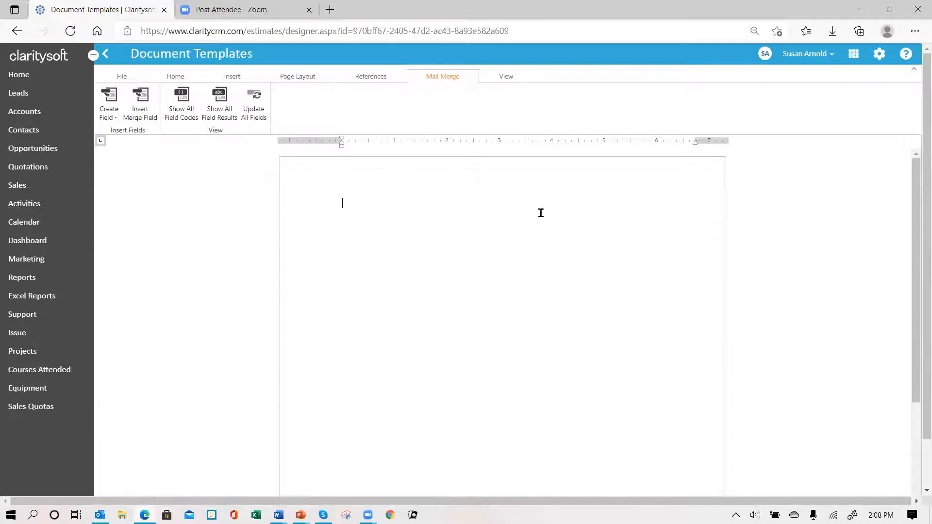
click(501, 80)
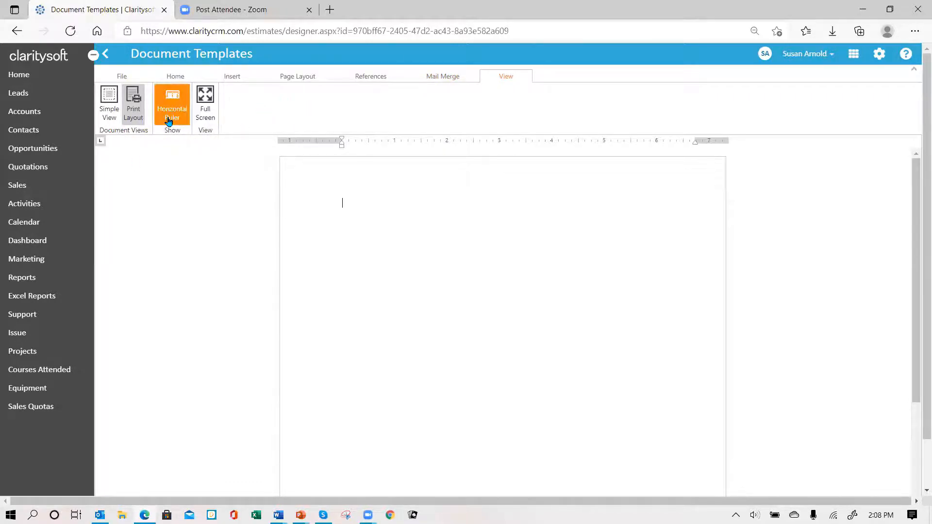
click(173, 79)
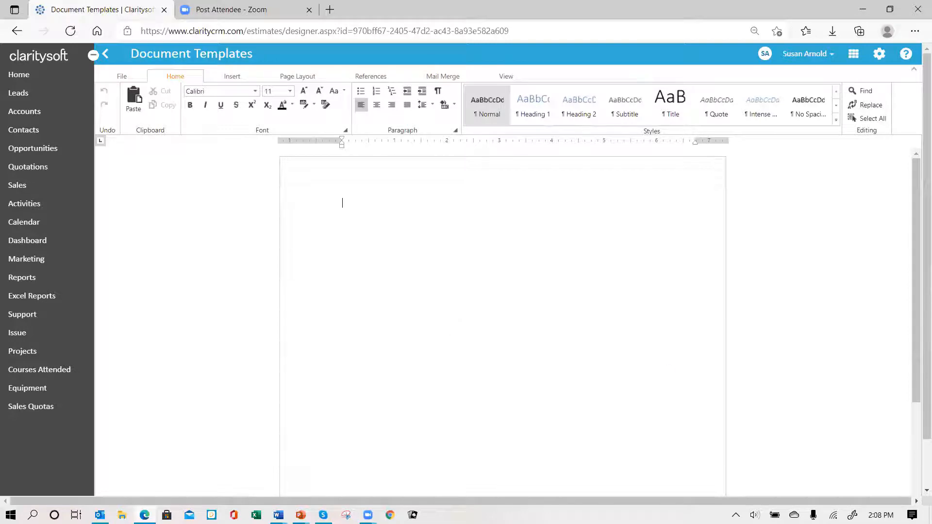
Step: Fill the blank template with a "Service Agreement" title, Acme Company's equipment repair terms, the one-year term with renewal option, and a sign-and-return request
key(alt+Tab)
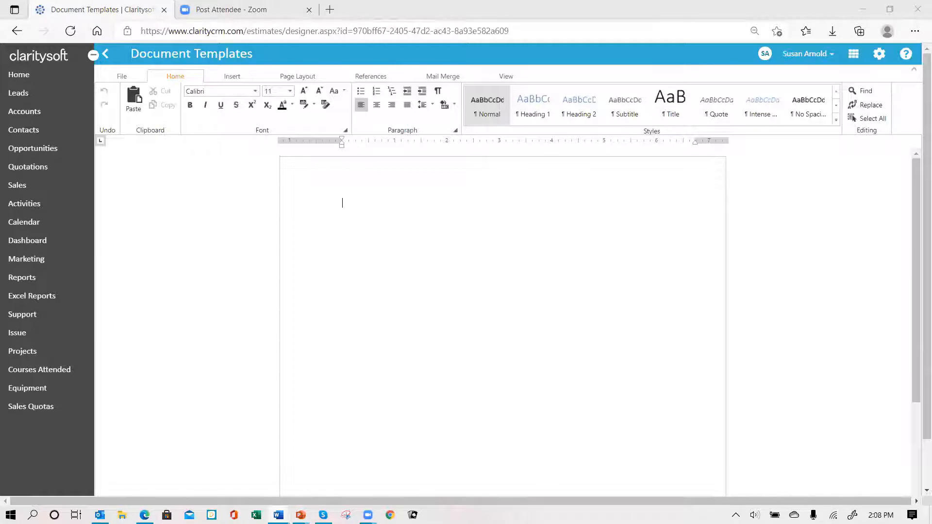
click(353, 203)
text(Service Agreement  This is an agreement between Acme Company and  for update and repair or replacement of equipment installed on the  premises at:   The Service agreement starts on  and is in effect for one year until  at which time  has the option to renew the agreement for another year at a renewal rate of  Please sign and return to Acme Company.)
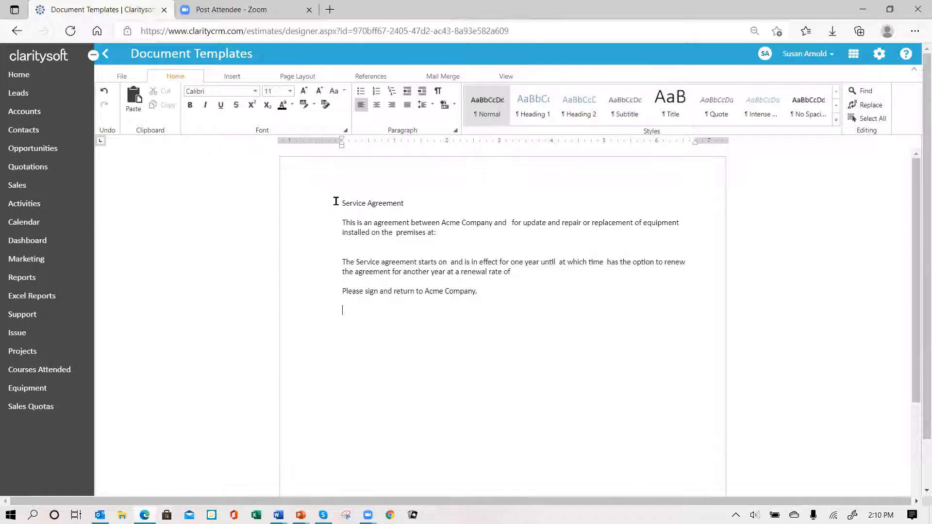
Step: Format the "Service Agreement" title as bold, 22-point, centered text
drag(336, 201, 420, 206)
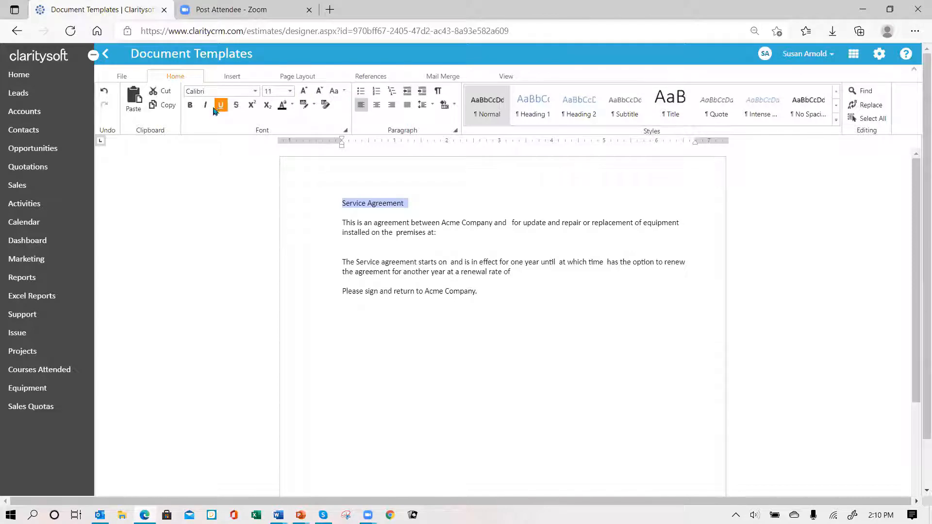
click(194, 104)
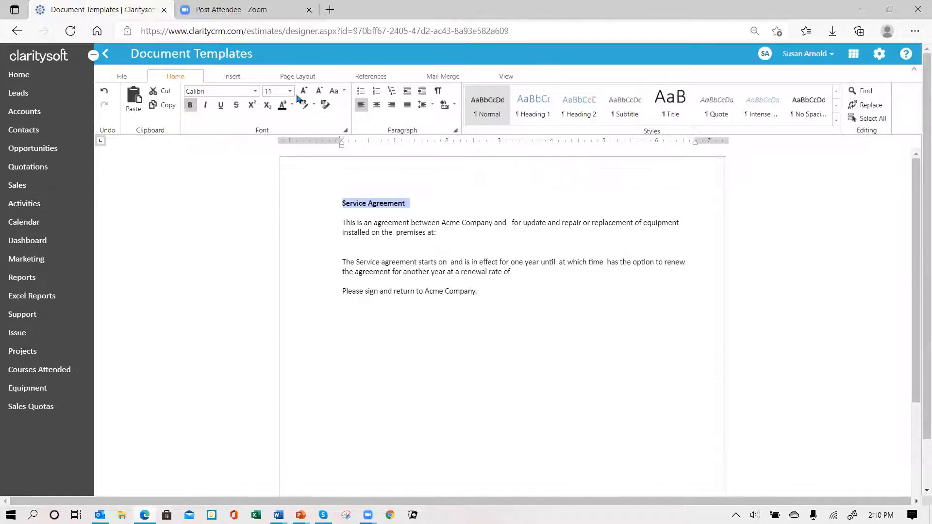
click(290, 92)
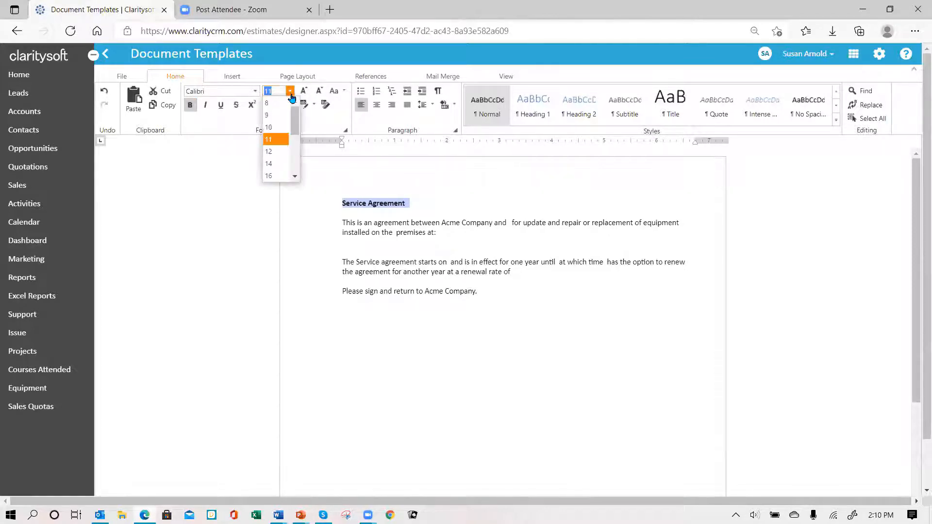
click(296, 178)
click(296, 178)
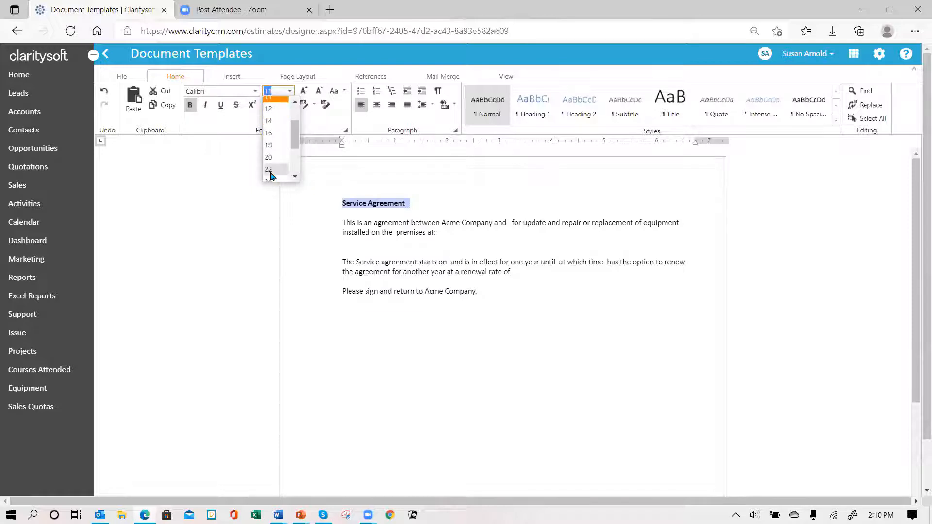
click(269, 169)
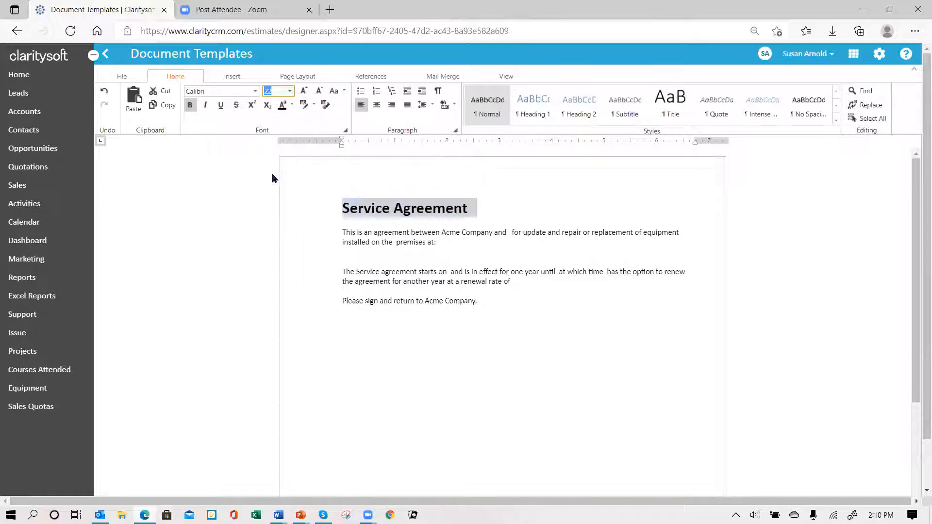
click(376, 105)
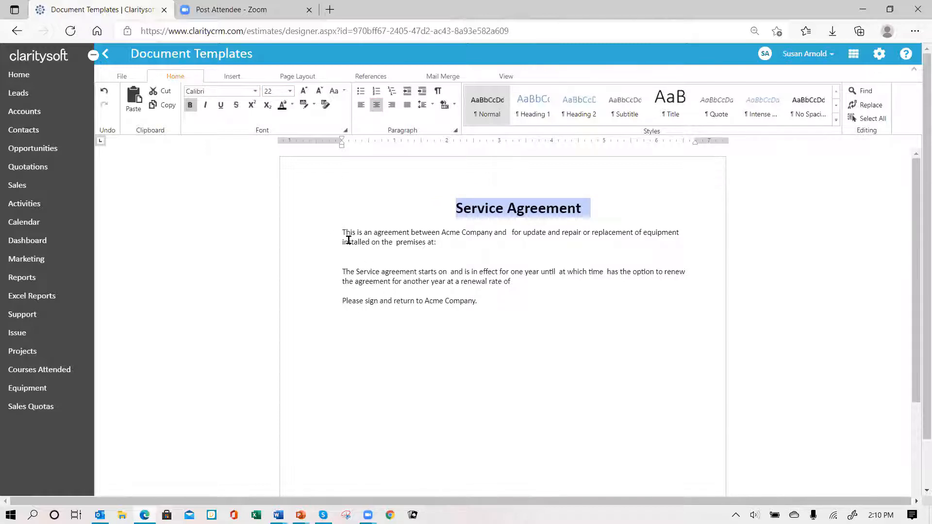
Step: Set all the body text below the title to font size 14
drag(340, 231, 502, 311)
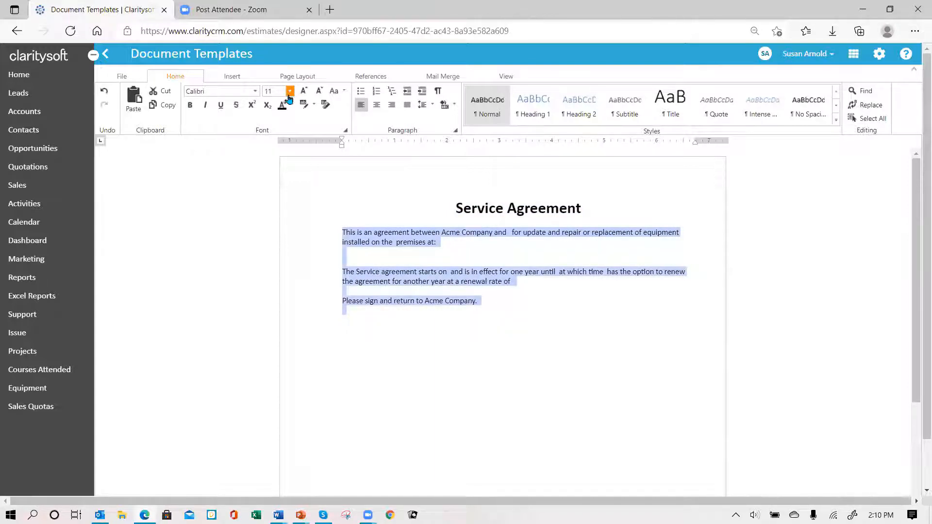
click(290, 95)
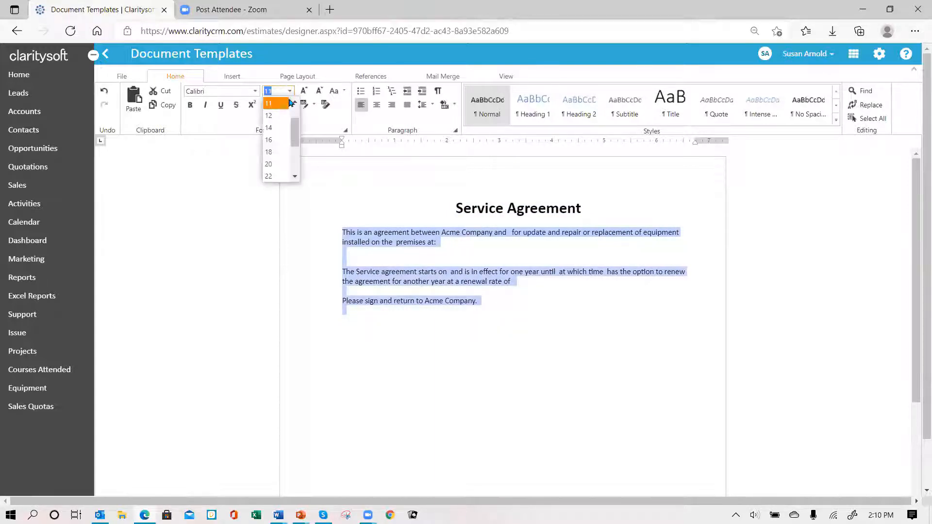
click(276, 128)
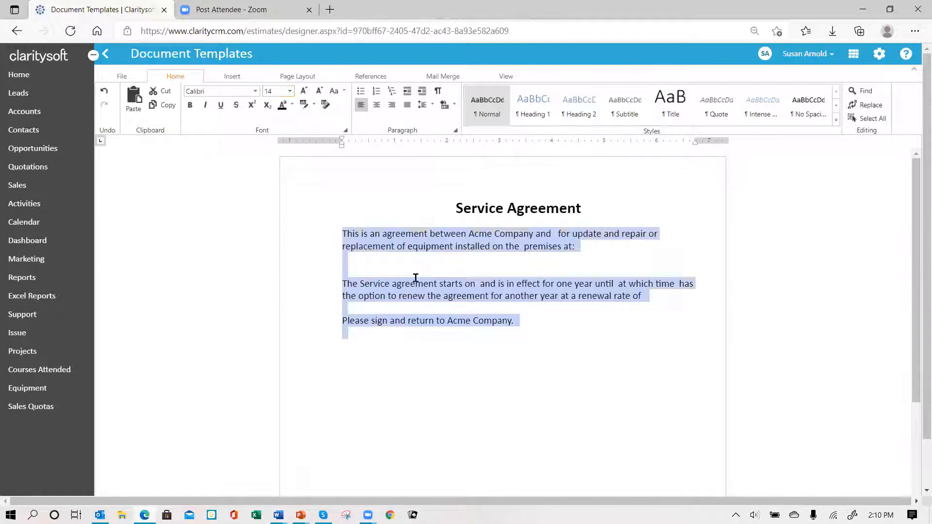
click(375, 237)
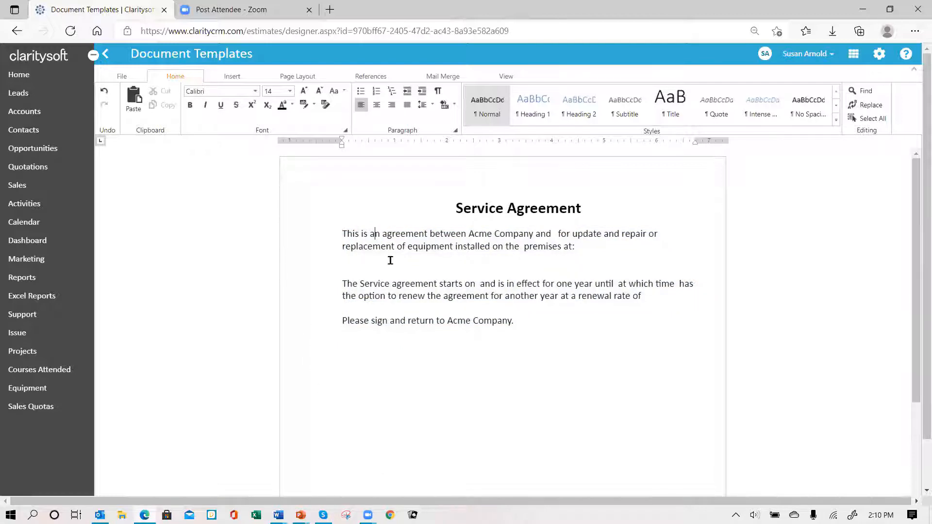
Step: Insert the Account Name merge field after "Acme Company and", removing the extra space there, and move the merge field dialog clear of the text
click(554, 234)
key(BackSpace)
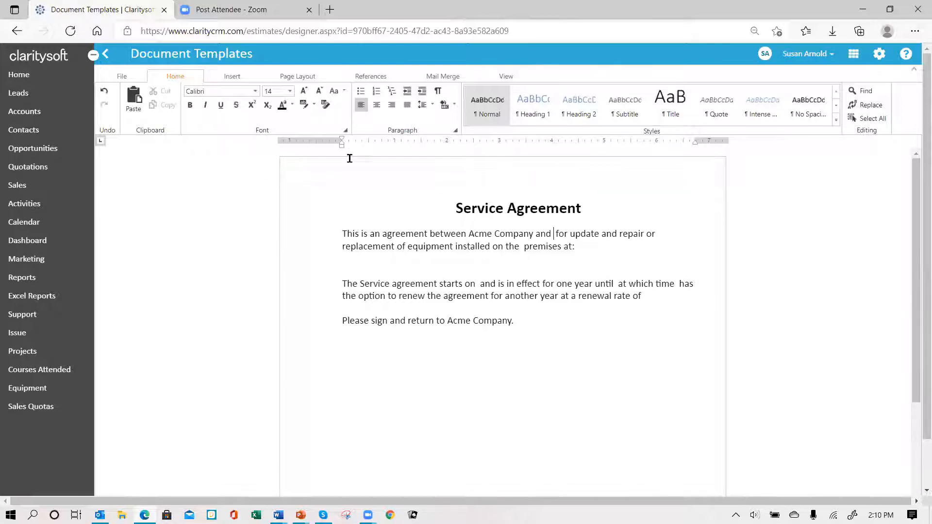
click(442, 79)
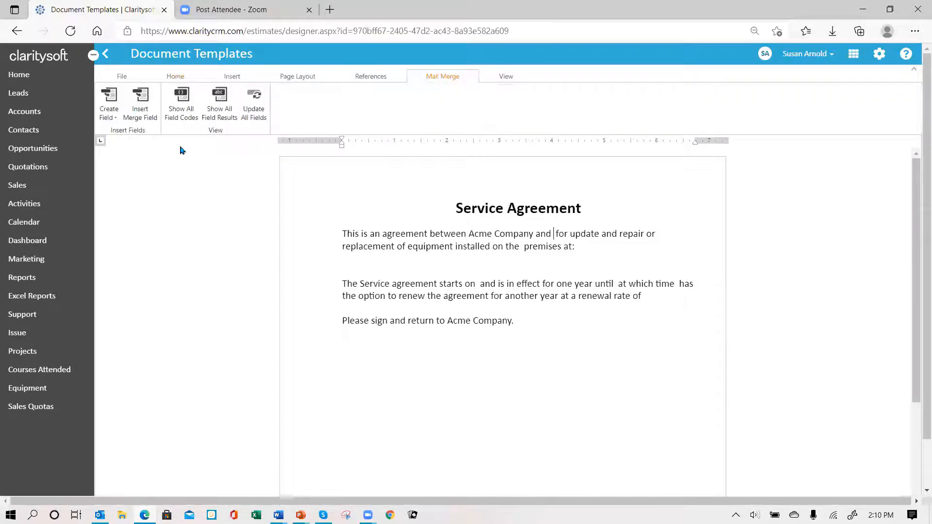
click(136, 110)
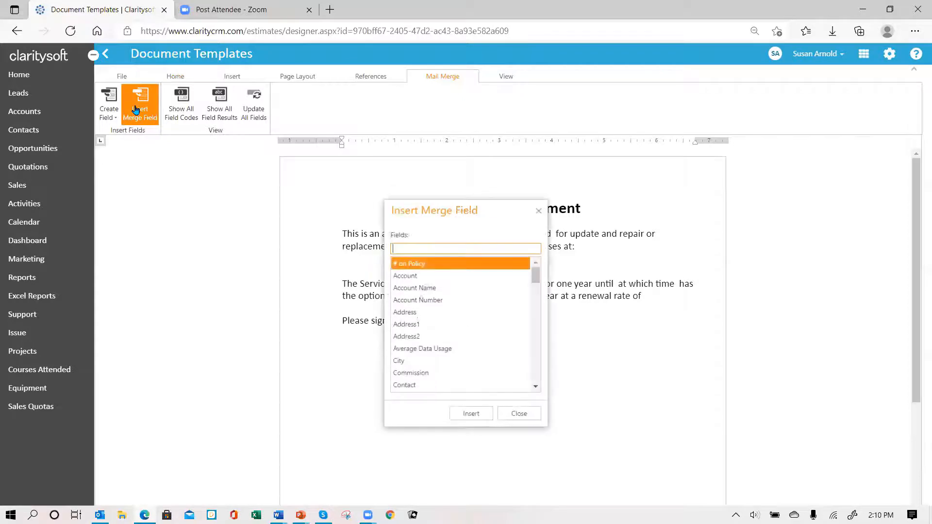
click(427, 288)
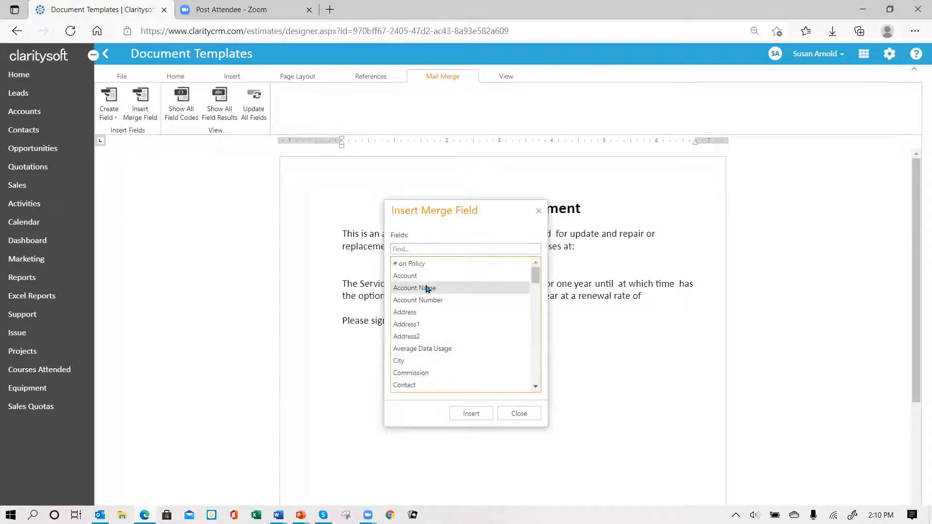
click(476, 416)
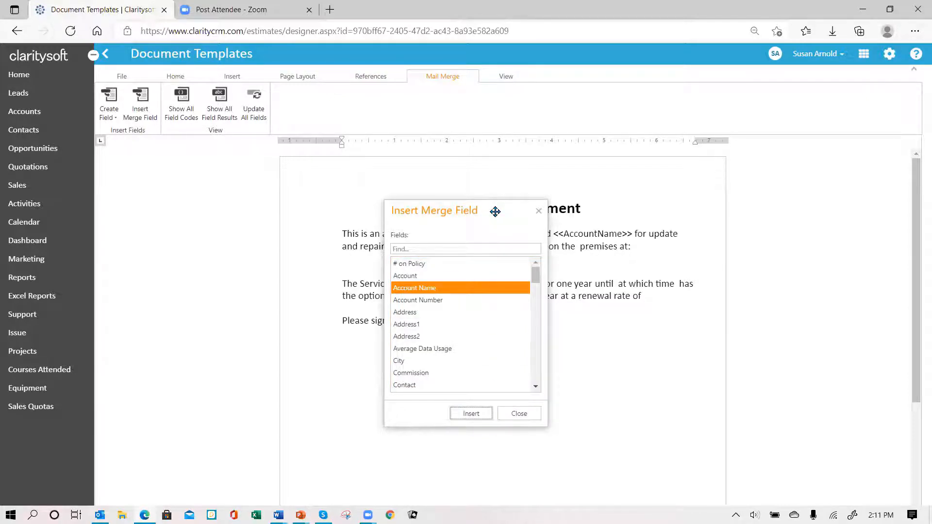
drag(495, 212, 810, 181)
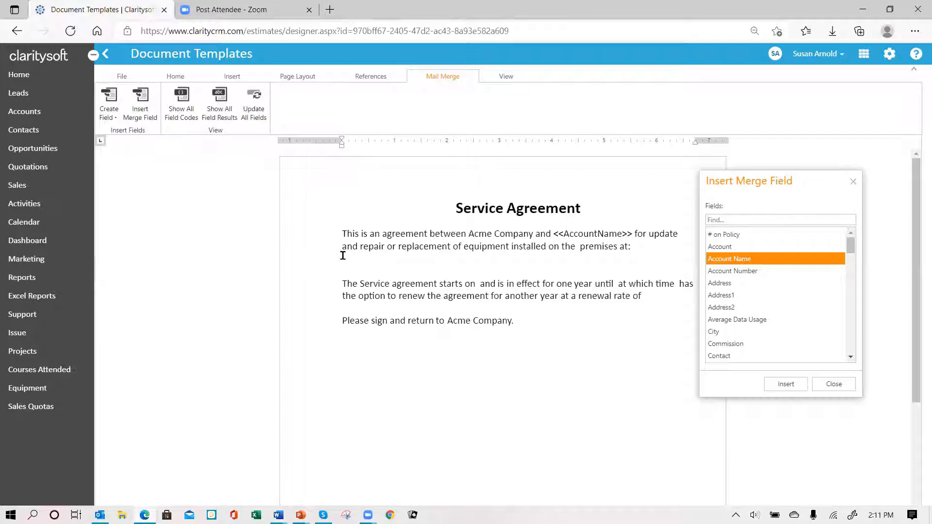
Step: Insert the Address1 merge field below "premises at:" and the City merge field on a new line beneath it
double_click(350, 260)
click(729, 296)
click(779, 385)
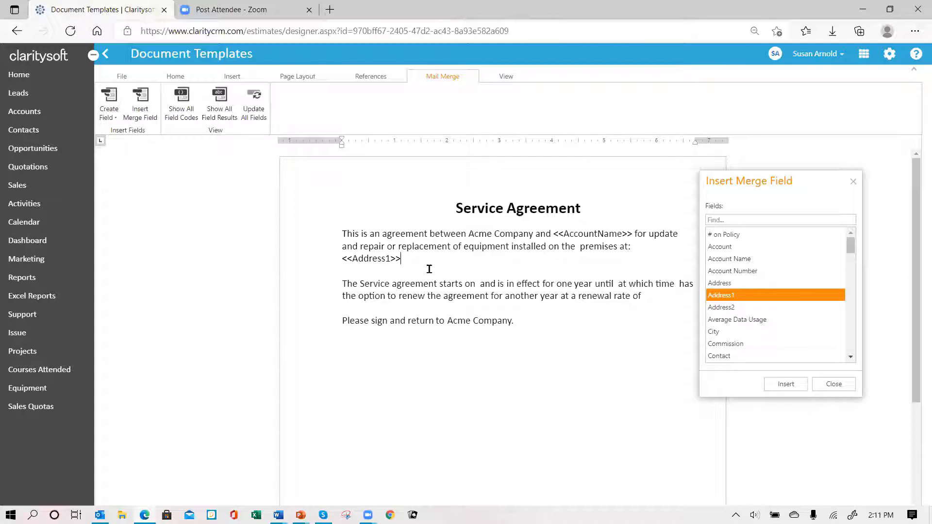
key(Return)
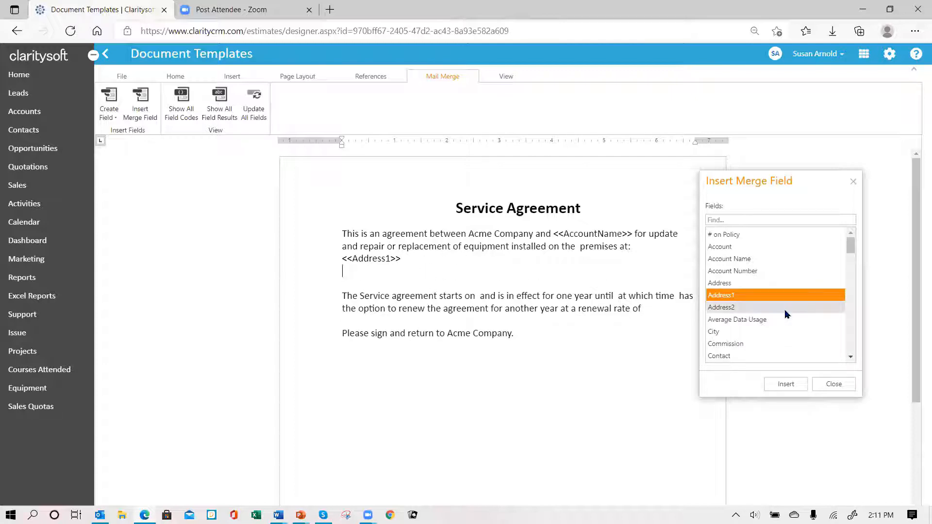
click(714, 334)
click(794, 385)
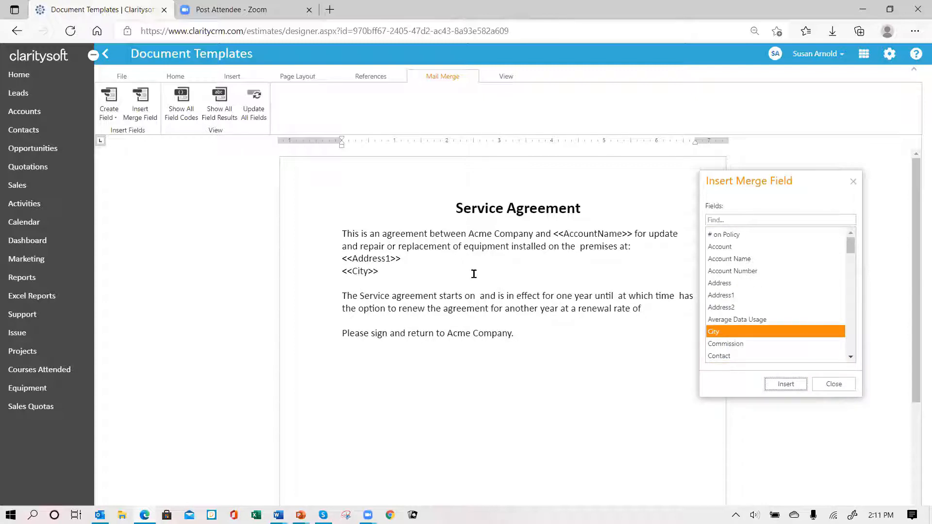
Step: Add a comma after the City field and insert the State merge field behind it
click(407, 274)
drag(851, 248, 863, 295)
drag(864, 302, 852, 327)
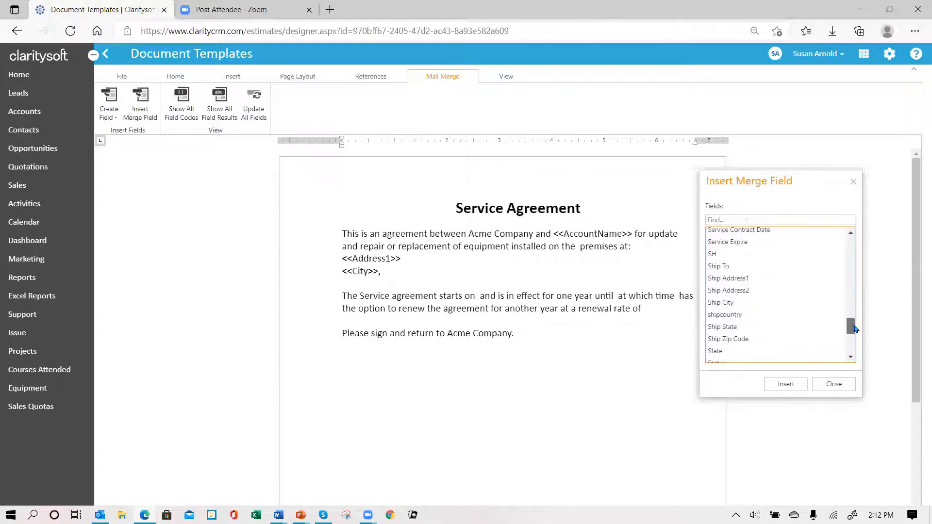
click(715, 351)
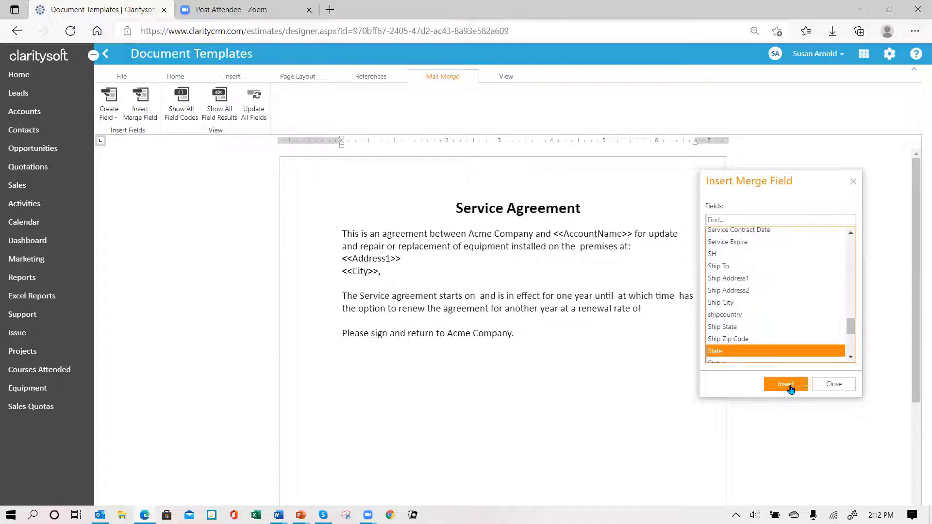
click(787, 385)
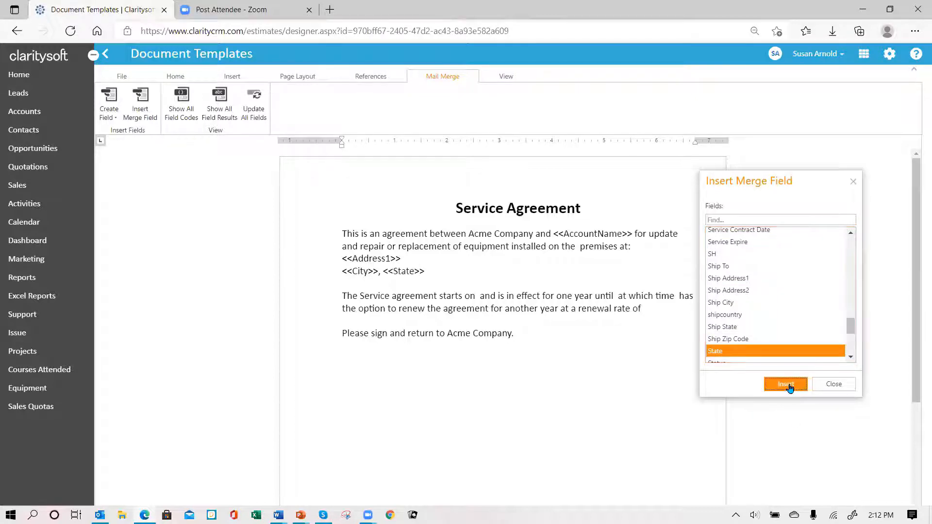
Step: Insert the Zip merge field after the State field, separated by spaces
click(430, 271)
drag(849, 328, 851, 348)
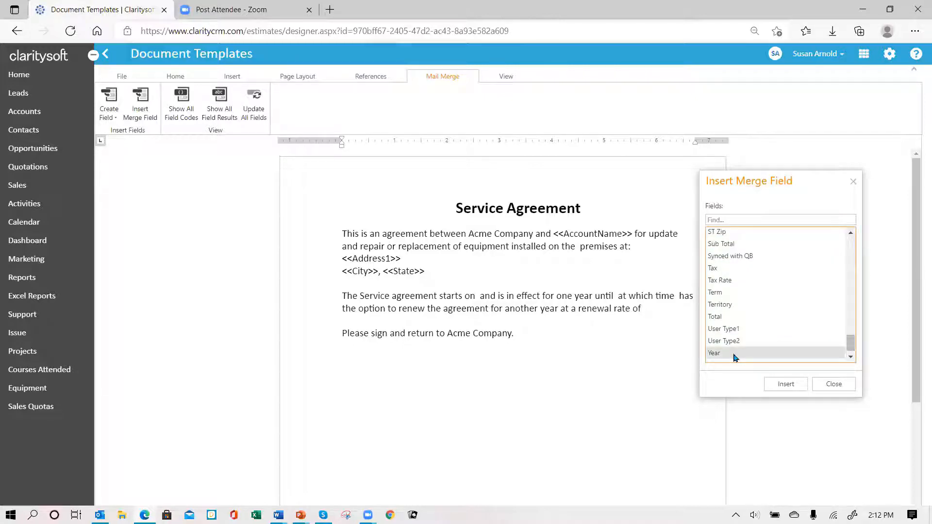
scroll(809, 334, down, 1)
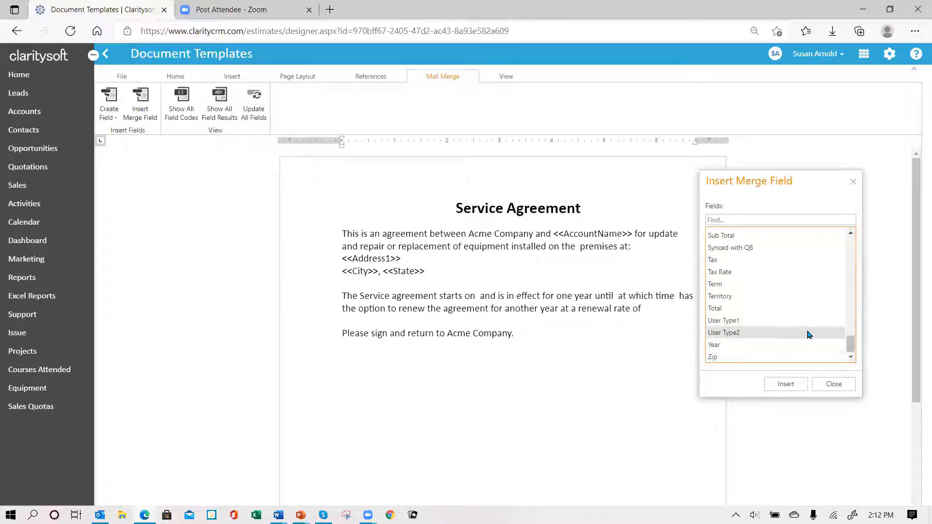
click(713, 358)
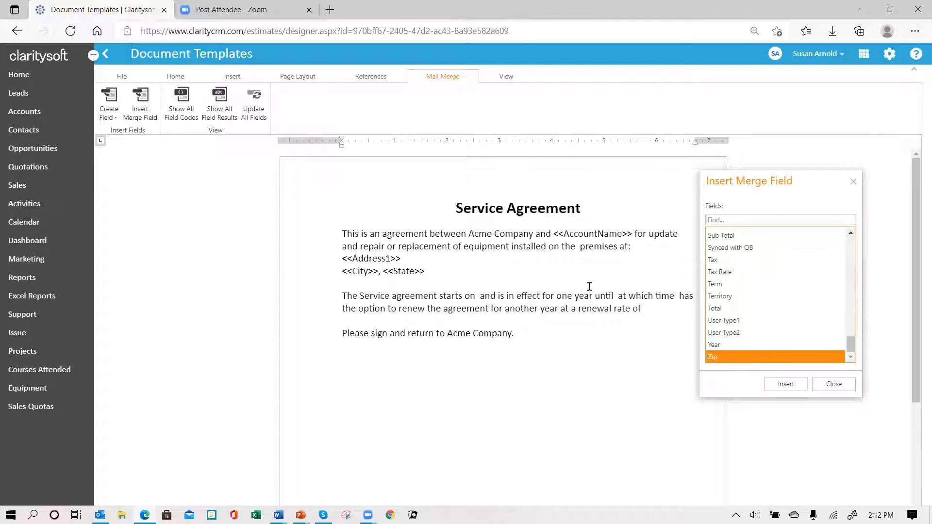
click(794, 386)
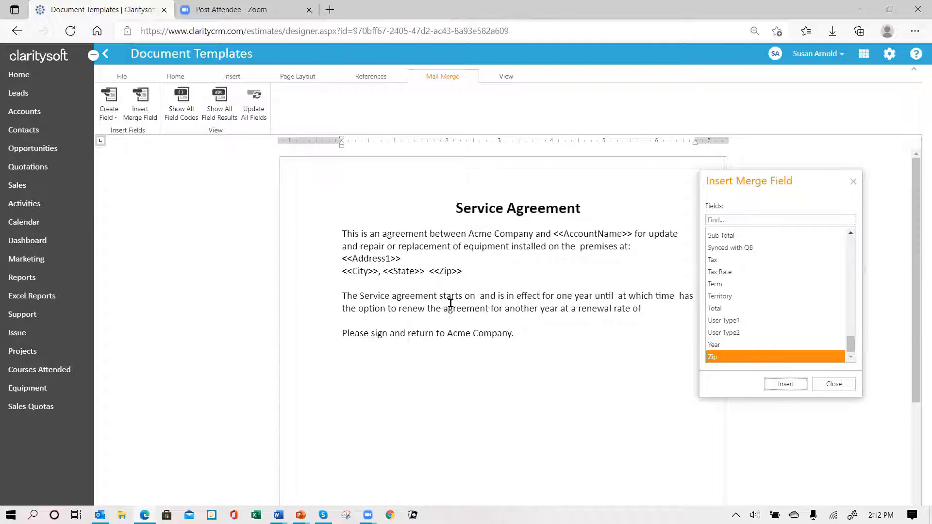
Step: Insert the Service Contract Date merge field after "starts on" and the Service Expire merge field after "until"
click(479, 295)
drag(850, 238, 850, 237)
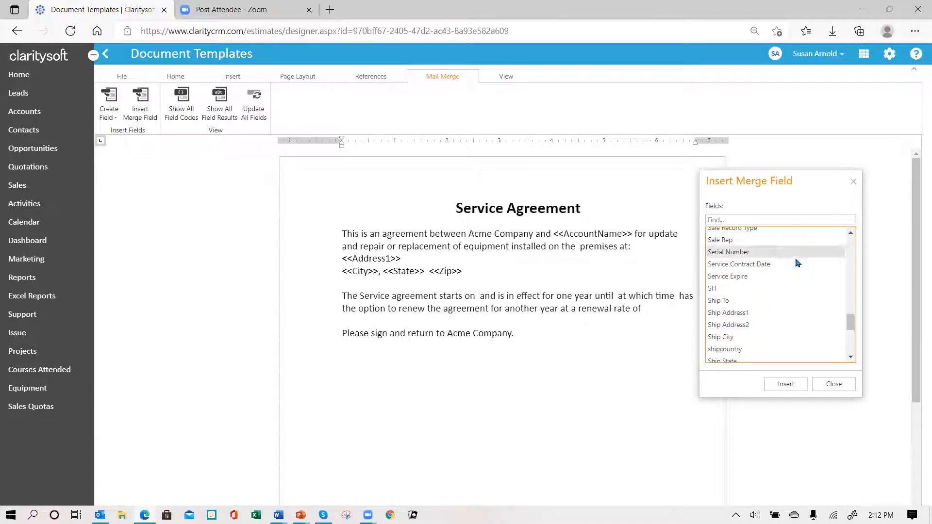
click(749, 268)
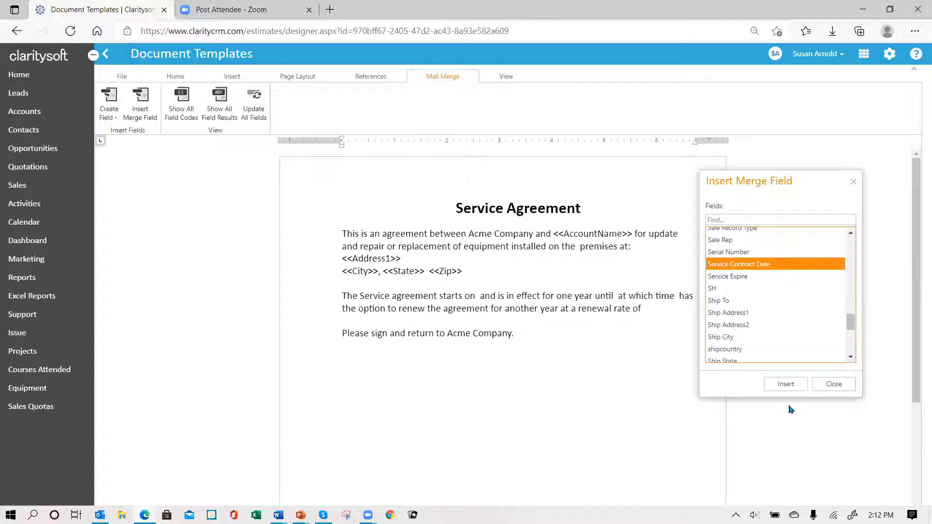
click(774, 385)
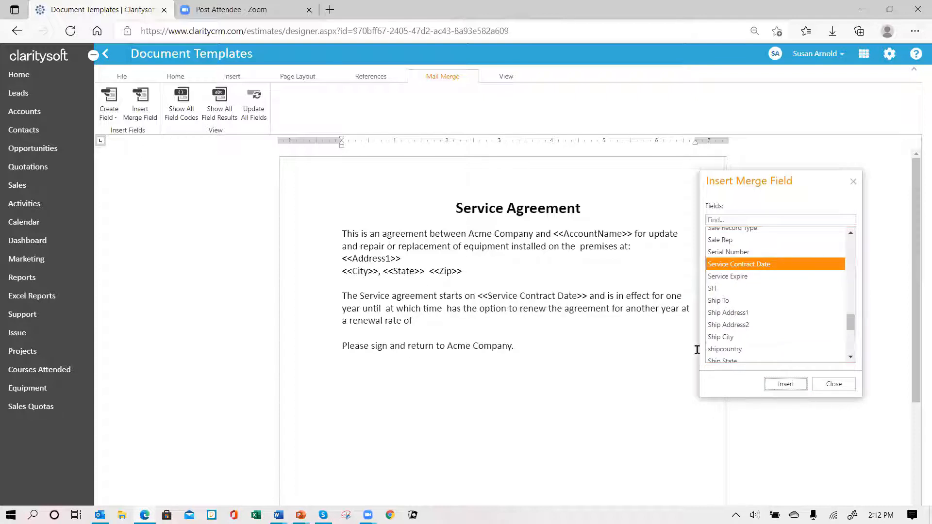
click(385, 308)
click(739, 280)
click(783, 389)
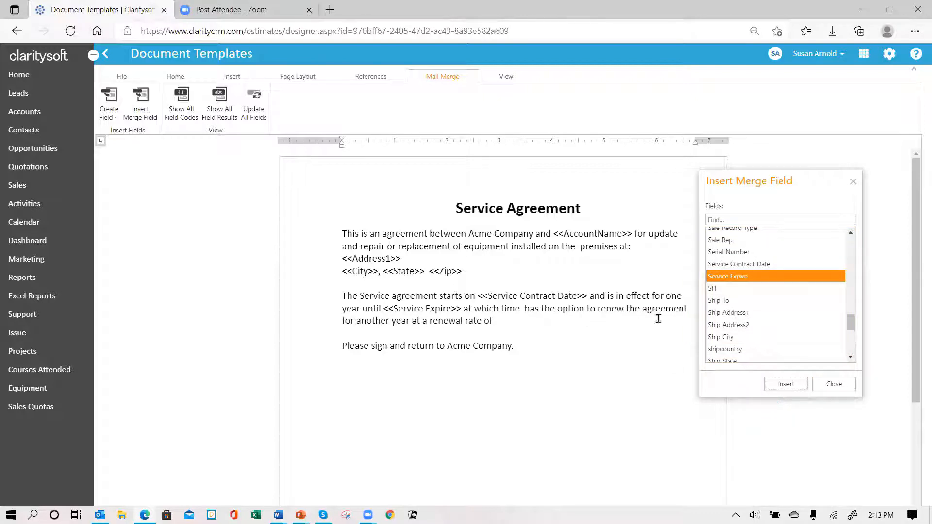
Step: Insert the Renewal Rate merge field after "a renewal rate of", close the merge field dialog, and end the sentence with a period
click(497, 322)
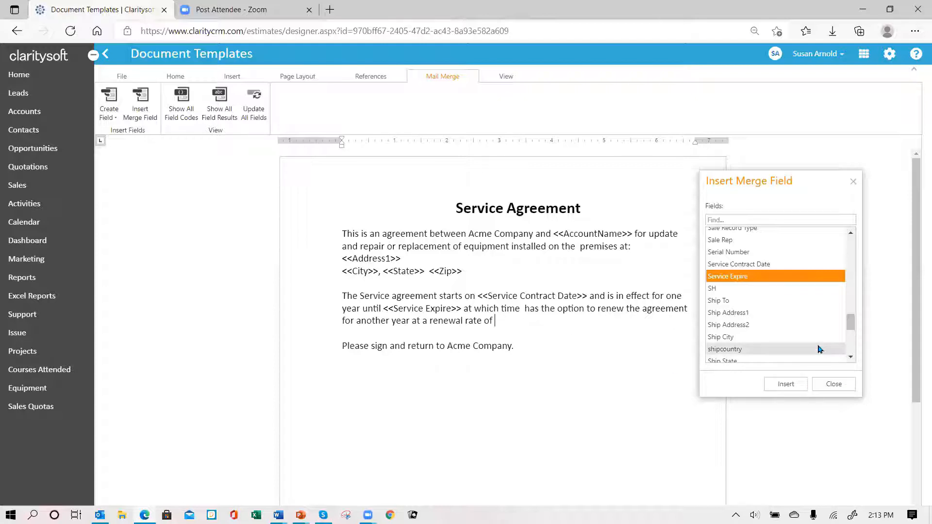
click(851, 233)
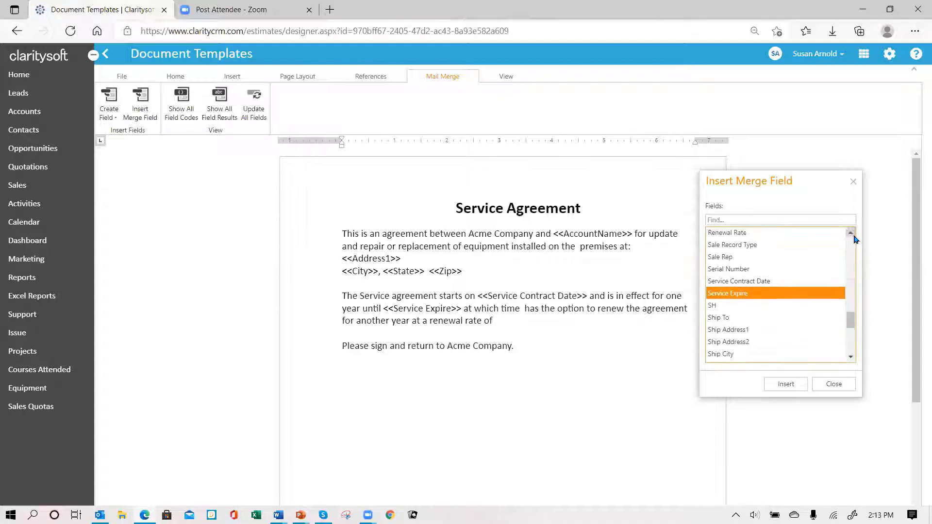
click(851, 233)
click(732, 267)
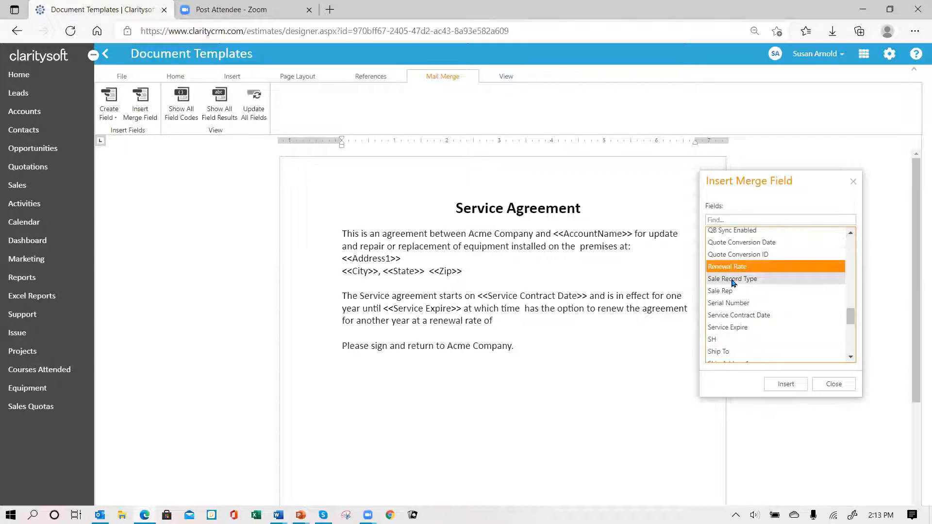
click(785, 387)
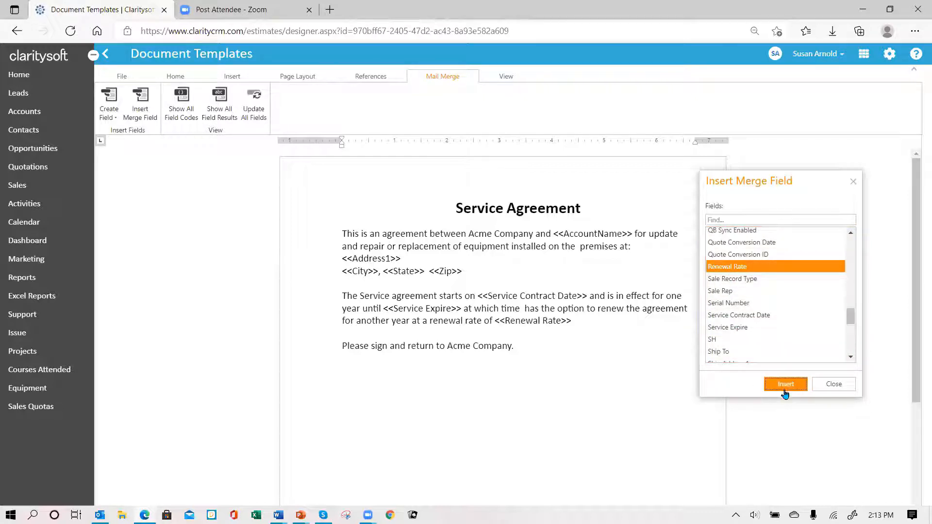
click(834, 386)
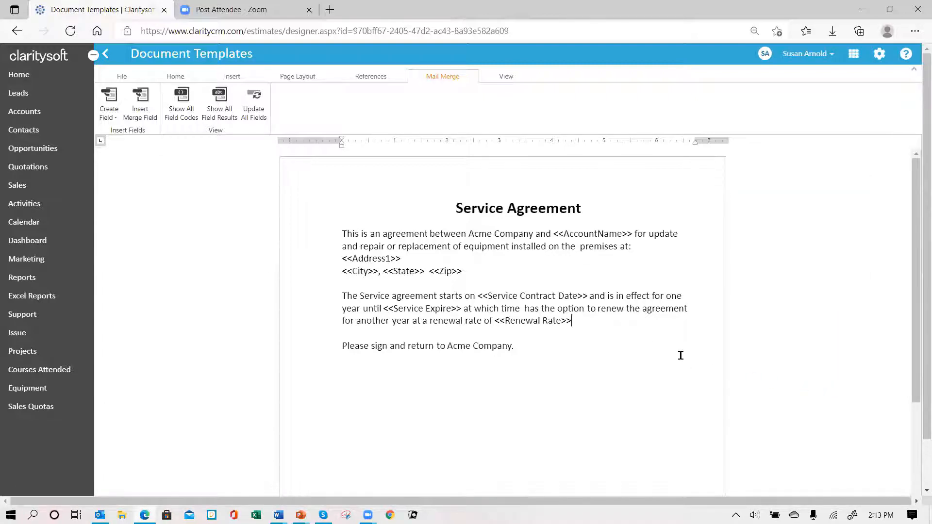
text(.)
Step: Make "Acme Company" bold in the agreement's opening sentence
click(469, 233)
key(shift+Right)
key(shift+Right)
key(shift+Right)
key(shift+Right)
key(shift+Right)
key(shift+Right)
key(shift+Right)
key(shift+Right)
key(shift+Right)
key(shift+Right)
key(shift+Right)
key(shift+Right)
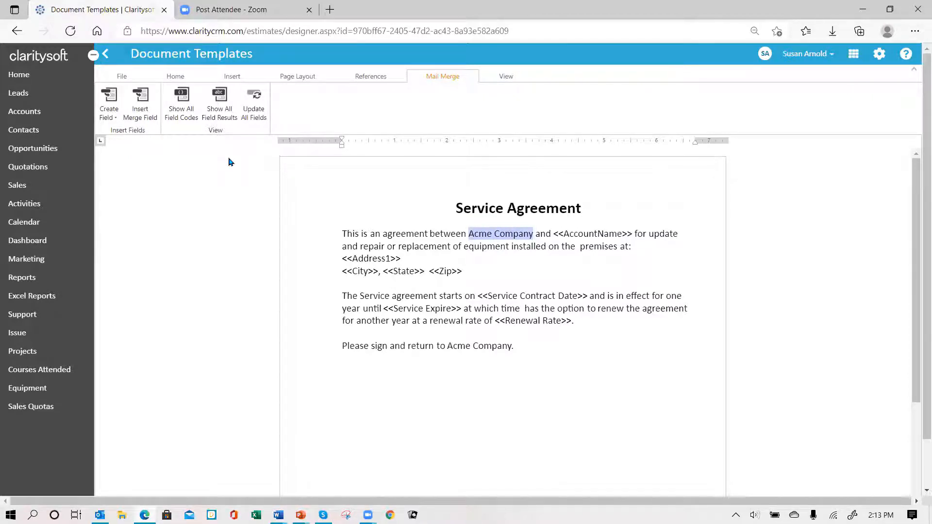
key(ctrl+b)
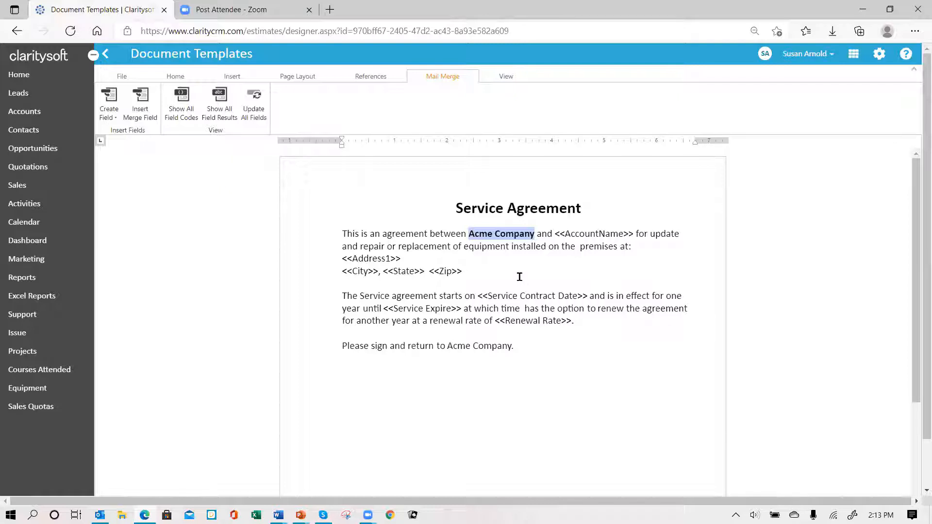
Step: Make the AccountName merge field in the opening sentence bold
drag(520, 277, 531, 287)
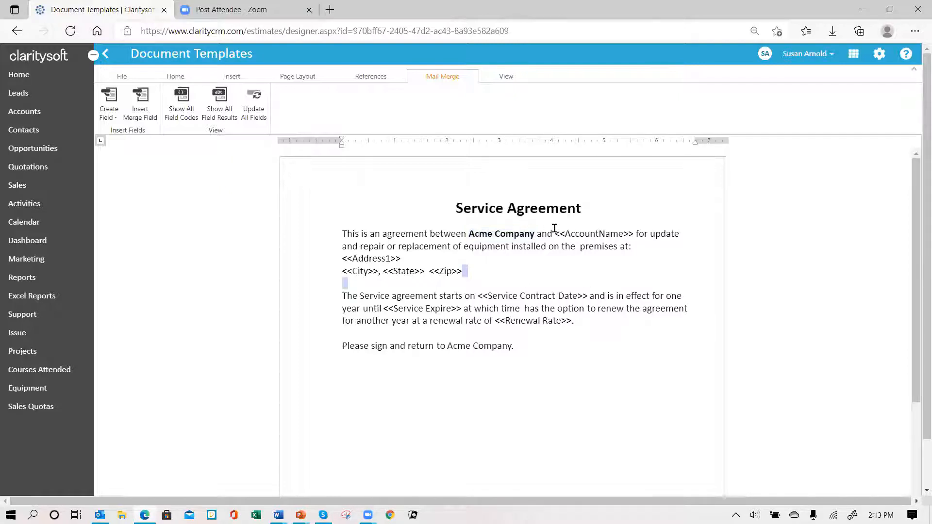
click(561, 235)
key(ctrl+shift+Right)
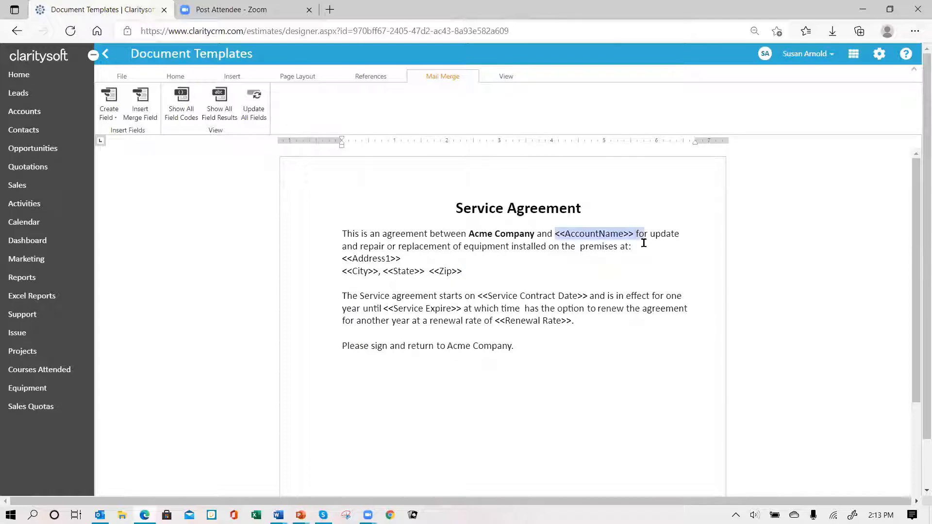
key(ctrl+shift+Left)
key(ctrl+b)
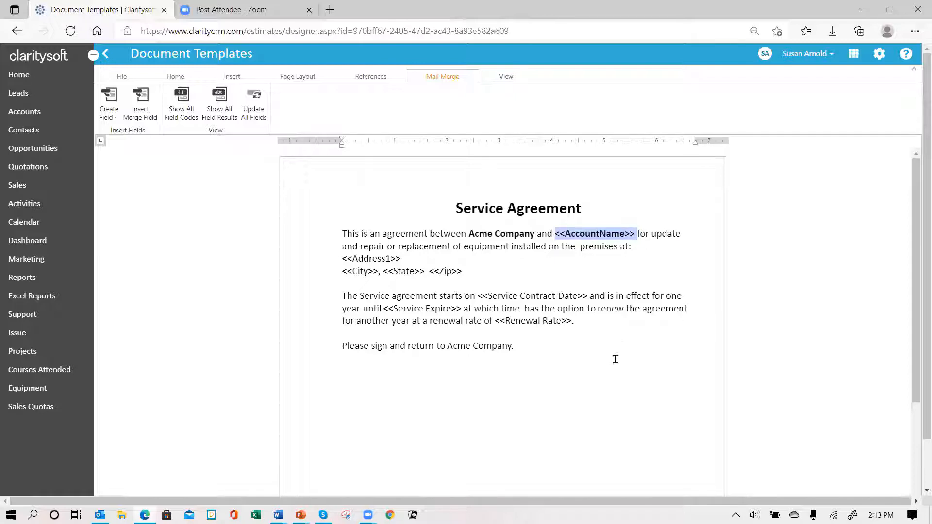
Step: Place the cursor on a new line below the sign-and-return sentence and save the template
click(582, 347)
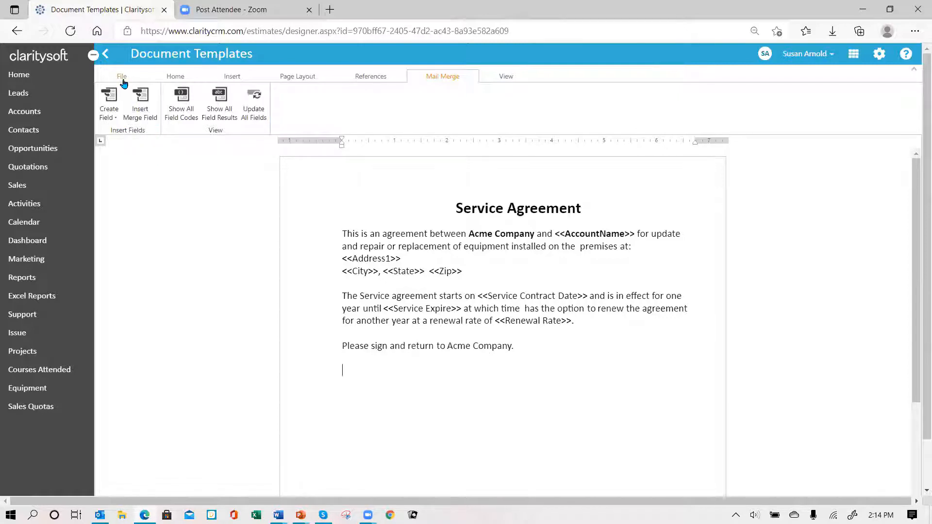
click(122, 78)
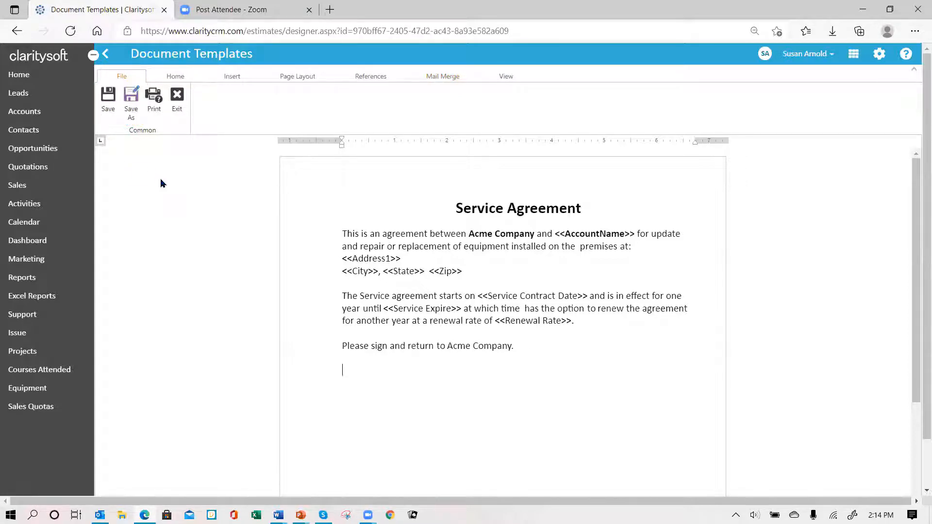
click(109, 115)
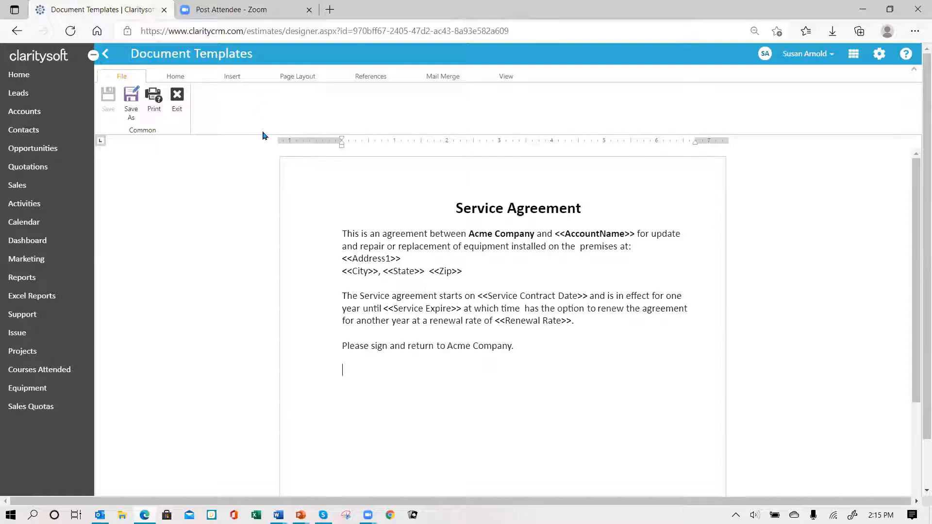
Step: Insert a 2 x 2 table below the sign-and-return sentence and select the whole table
click(179, 80)
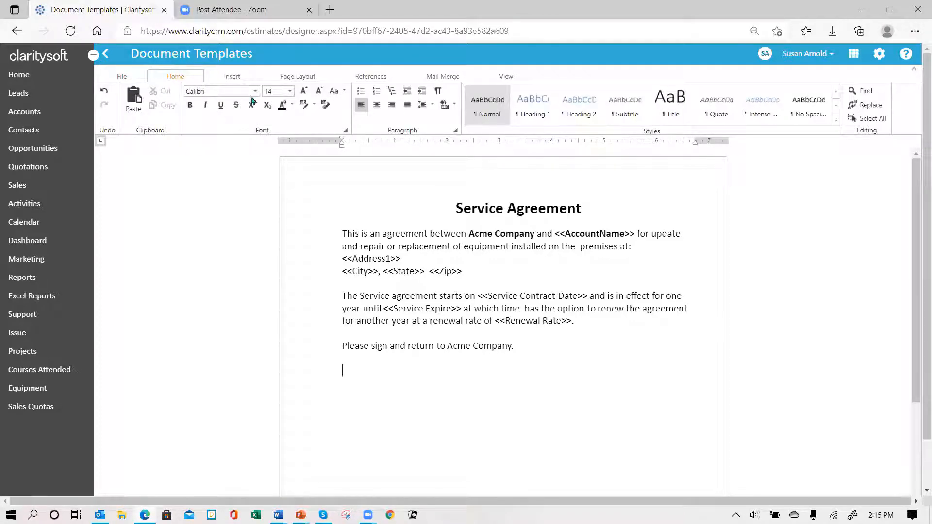
click(232, 79)
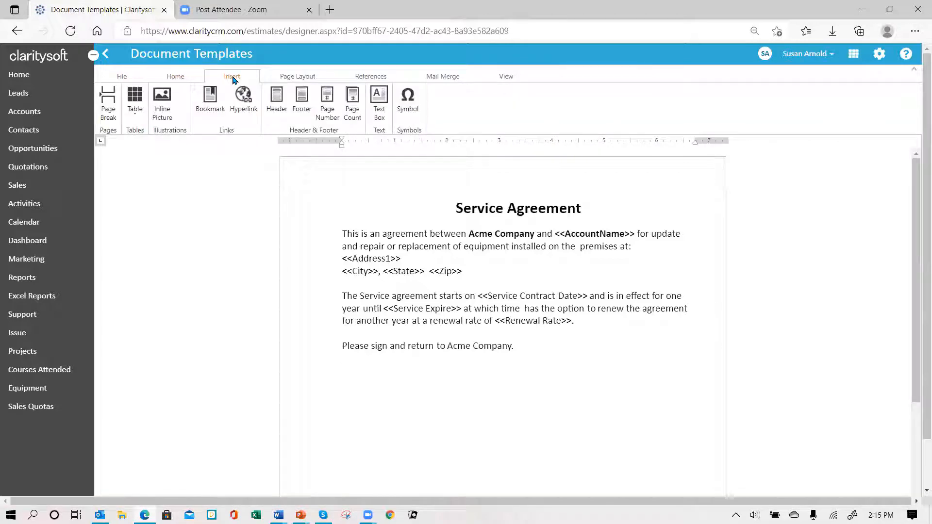
click(135, 117)
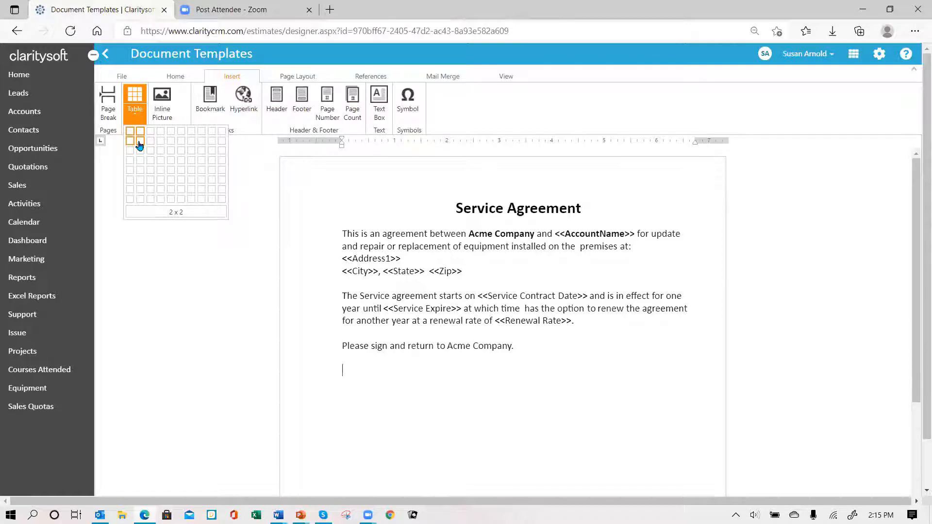
click(139, 146)
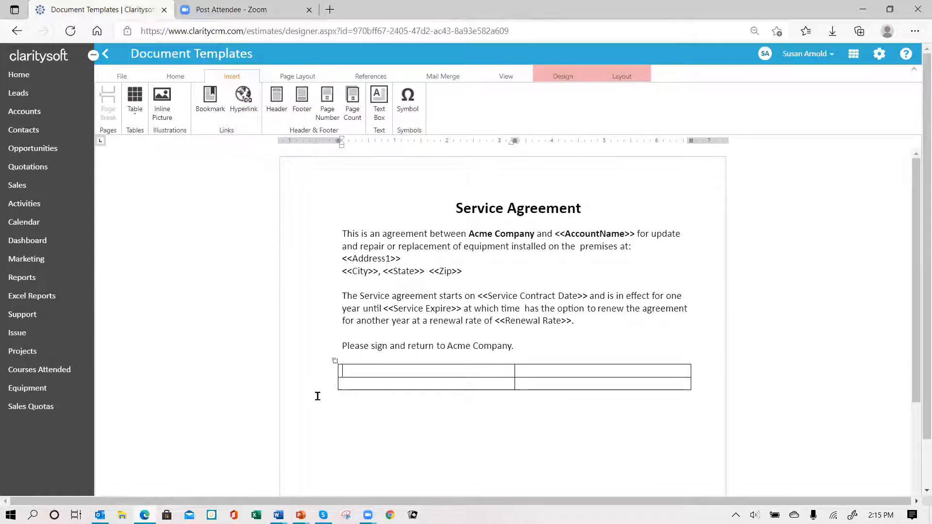
click(335, 361)
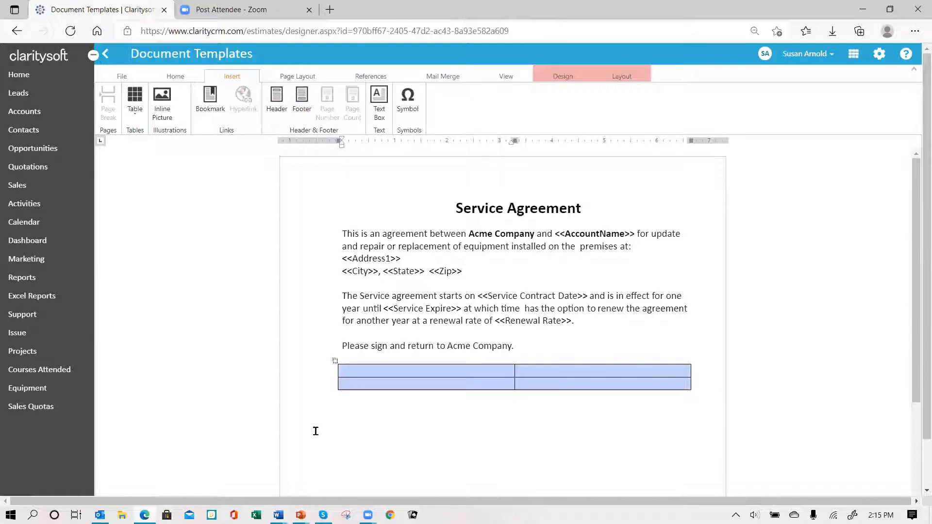
Step: Label the table's second-row cells "Customer Name (Print)" and "Customer Signature"
click(356, 383)
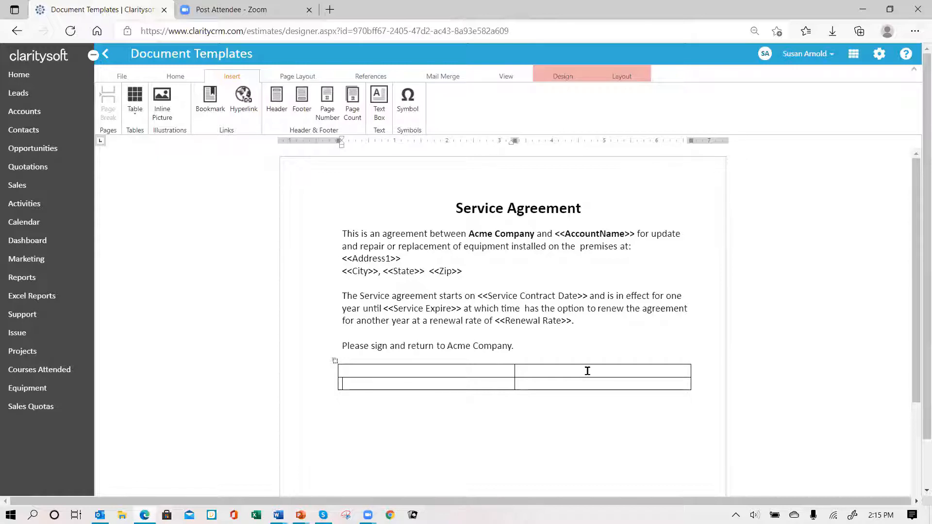
text(Customer Name (Print)
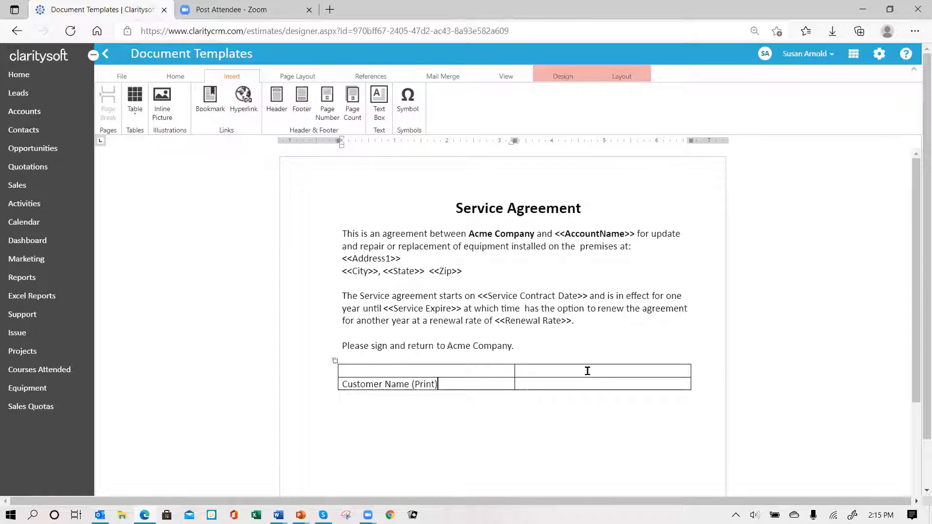
key(Tab)
text(Customer Signature)
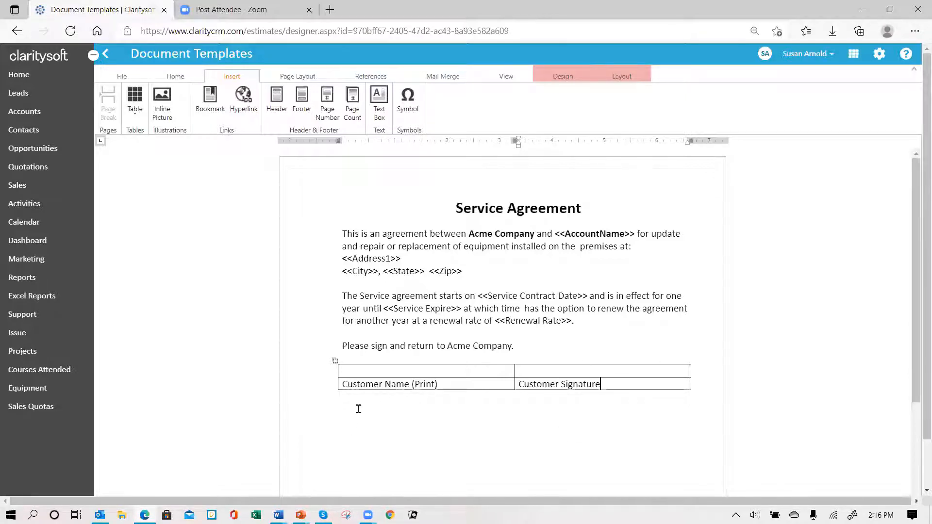
Step: Remove all borders from the empty top row of the customer signature table
click(335, 362)
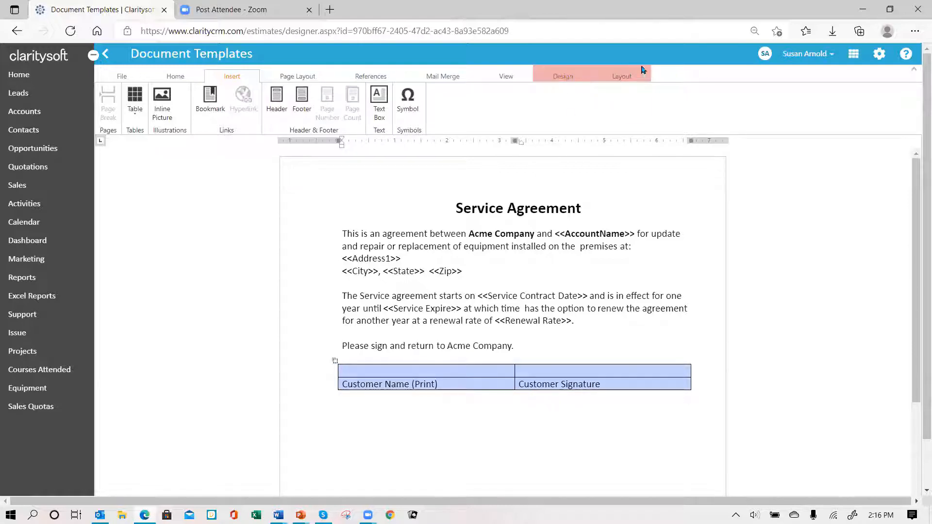
click(566, 79)
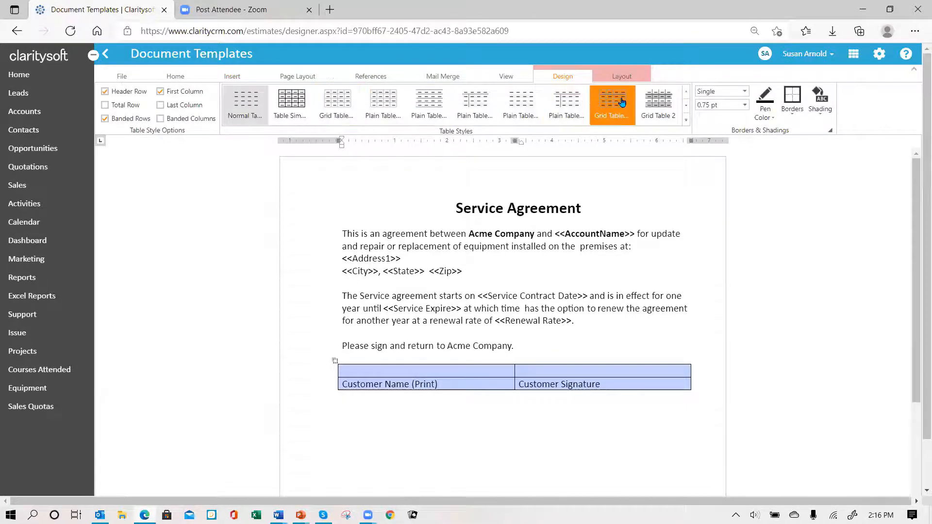
click(623, 76)
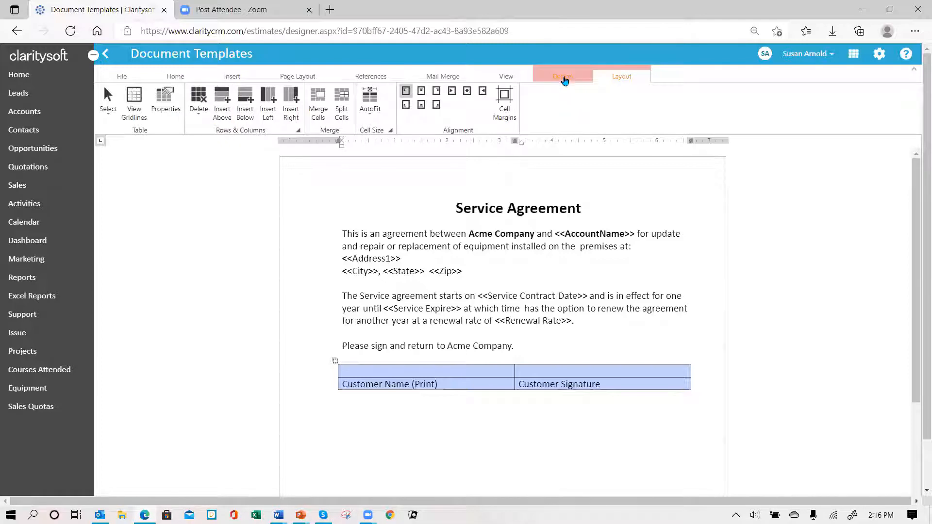
click(566, 76)
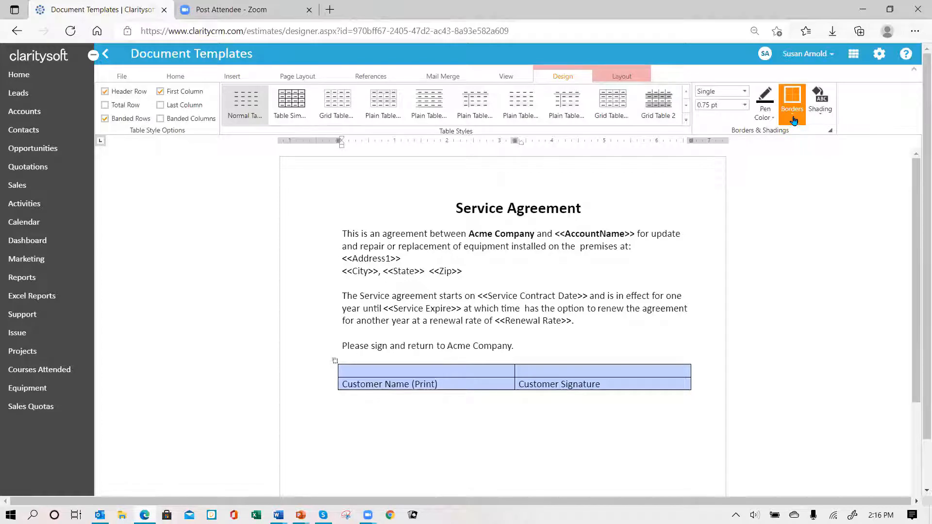
click(374, 366)
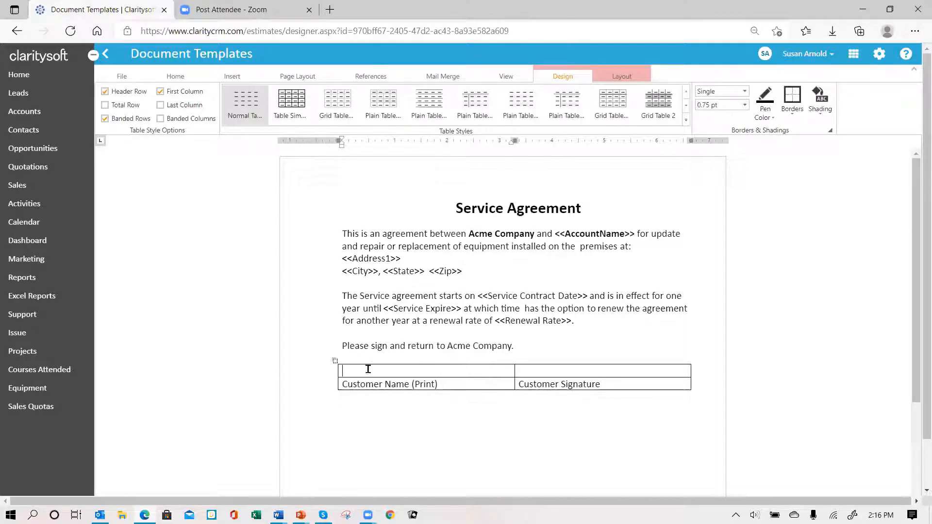
drag(344, 367, 570, 374)
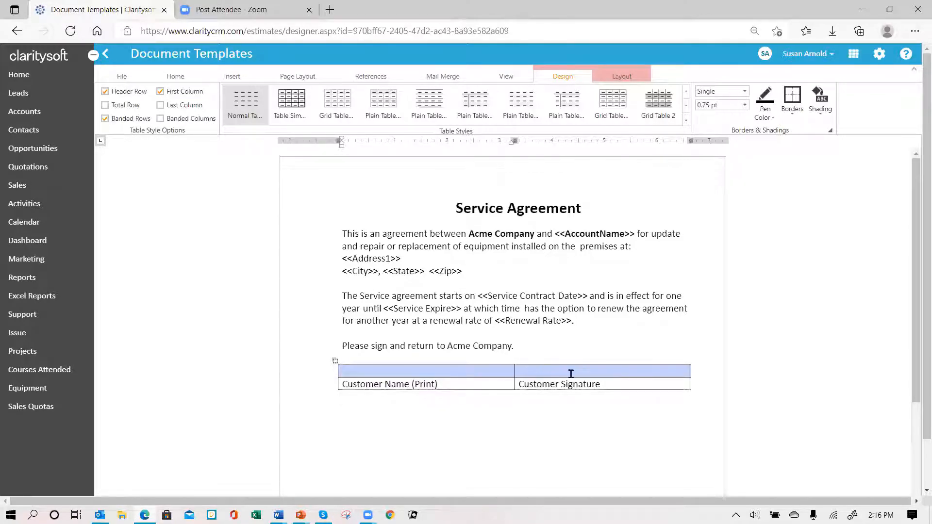
click(793, 117)
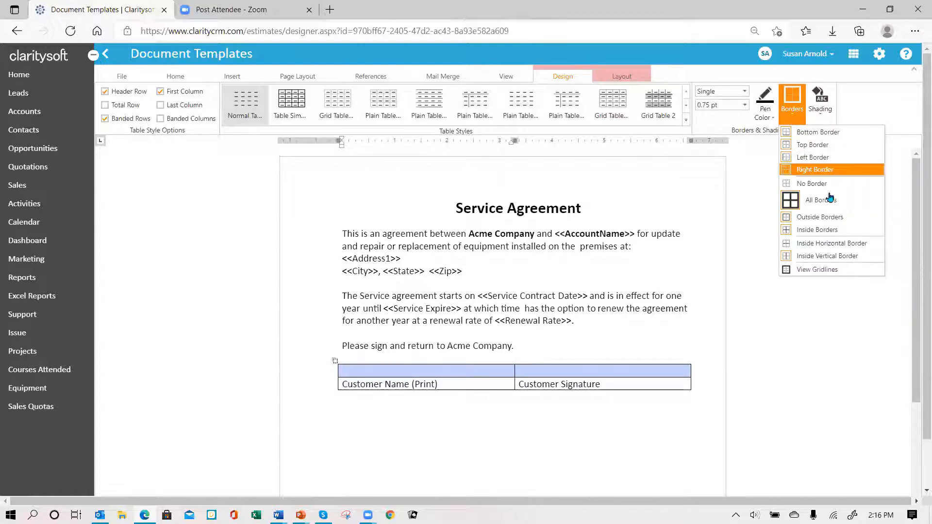
click(811, 184)
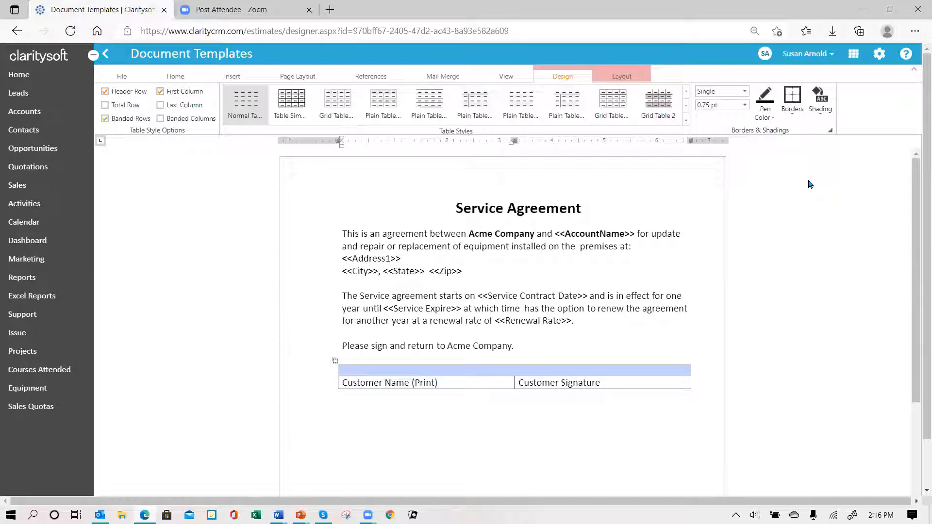
Step: Clear all borders from the Customer Name and Customer Signature row, and give it only a top border
click(366, 386)
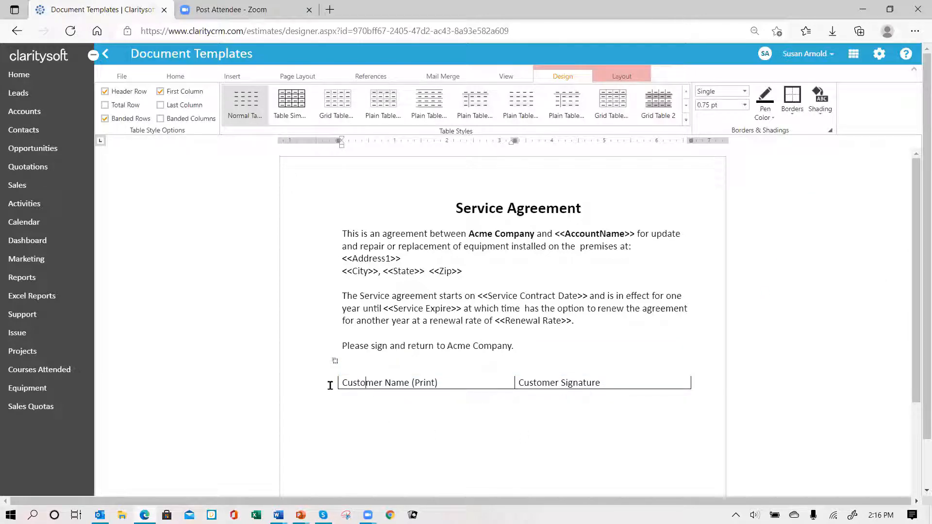
drag(339, 382, 439, 393)
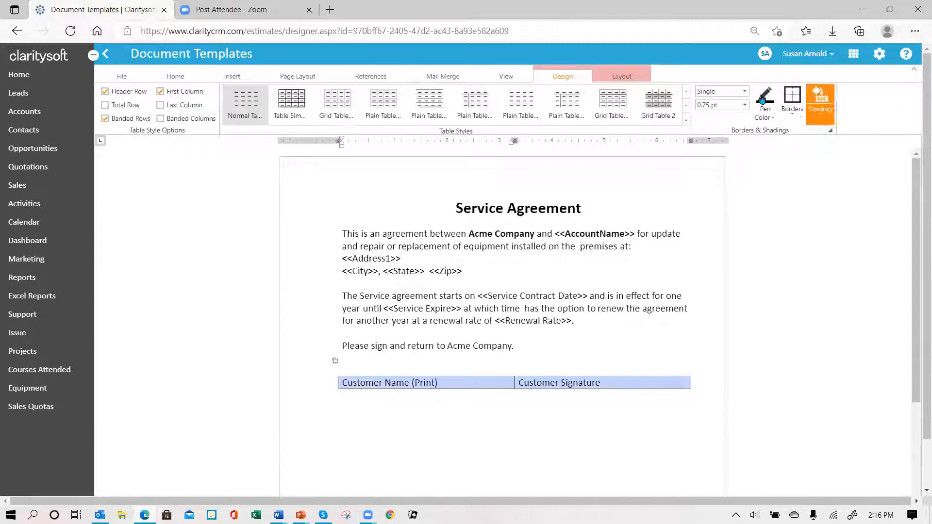
click(795, 120)
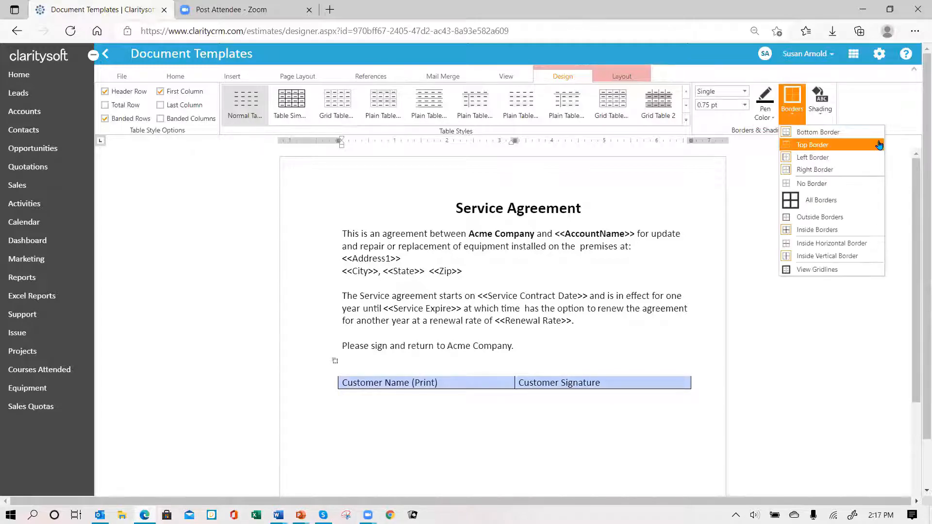
click(824, 189)
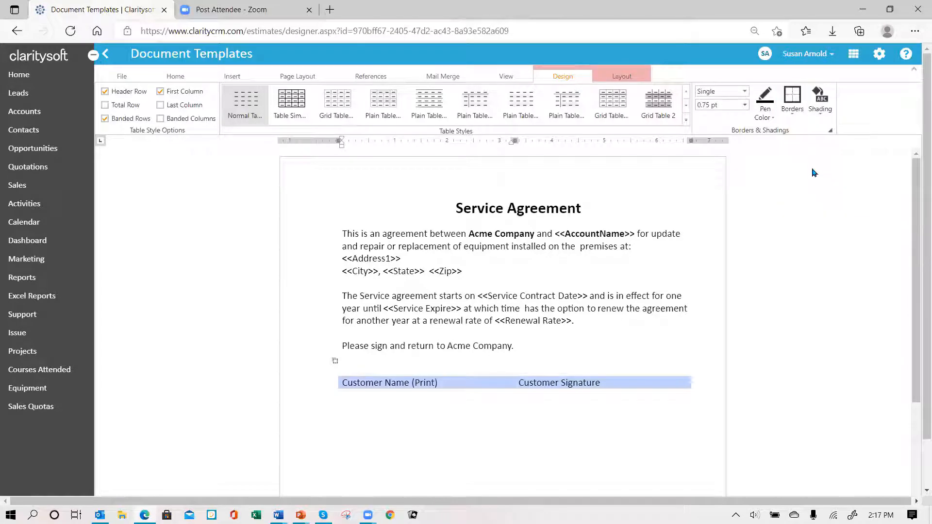
click(792, 120)
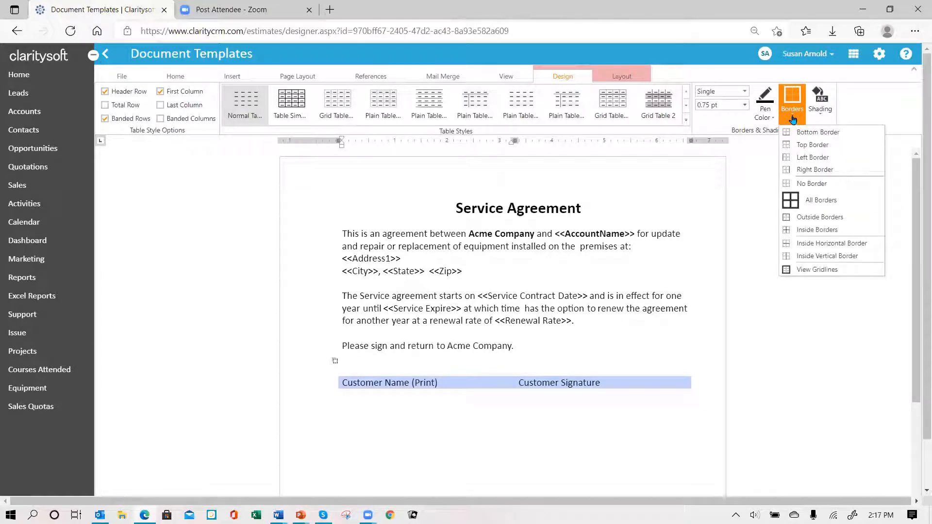
click(804, 145)
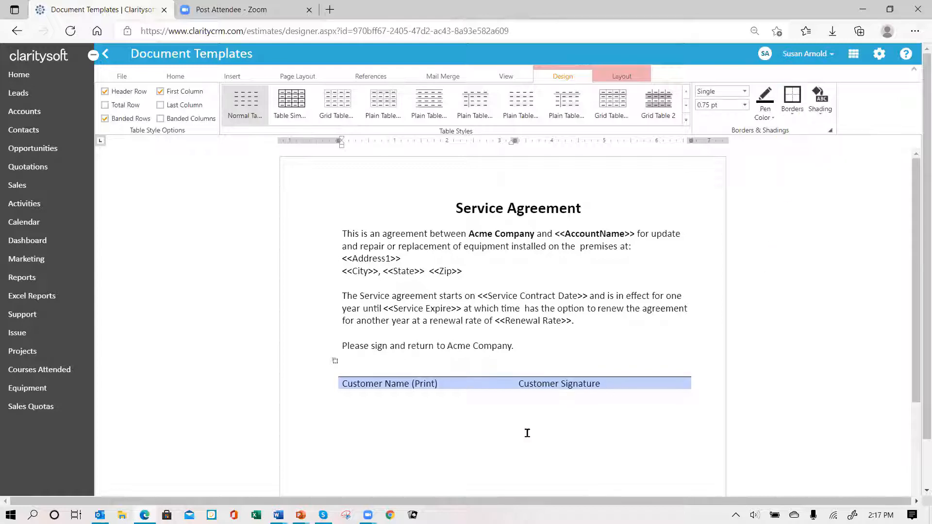
Step: Insert a 1 x 2 table below the signature table and enter "Date:" in its first cell
click(487, 452)
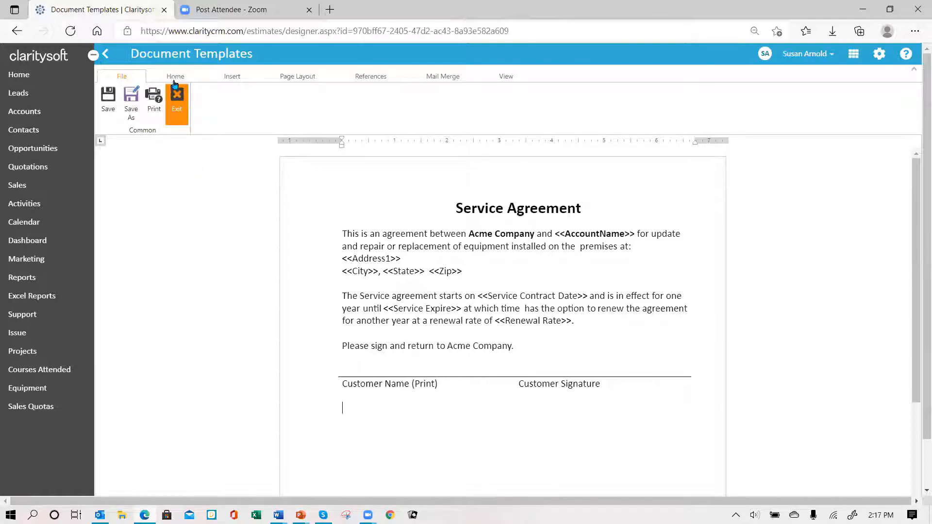
click(233, 78)
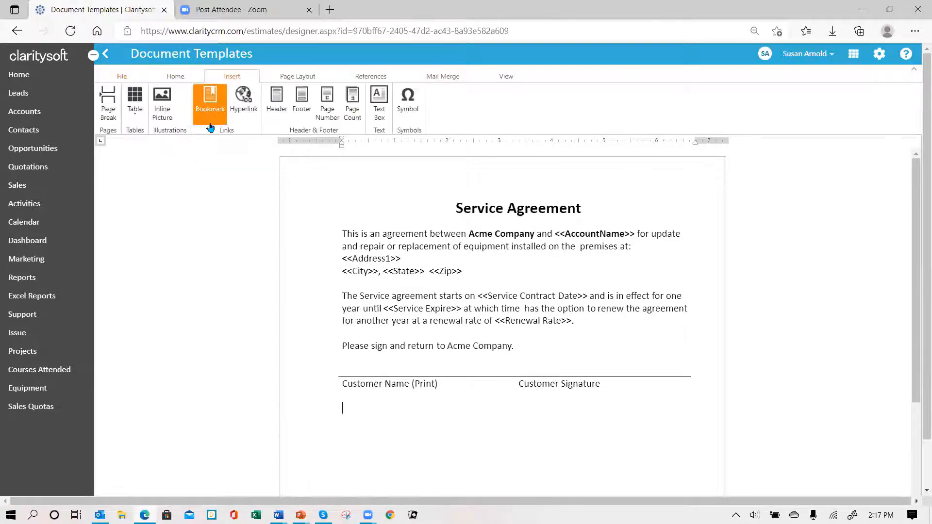
click(135, 113)
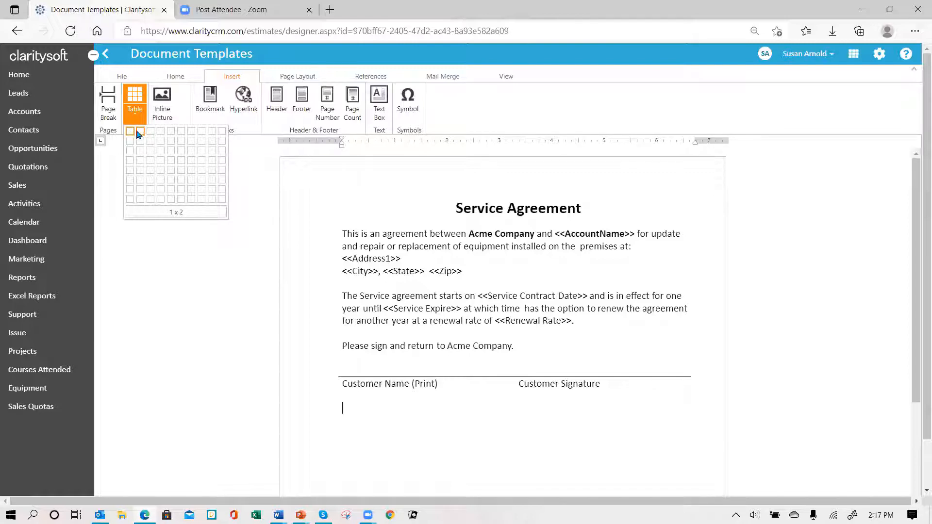
click(137, 132)
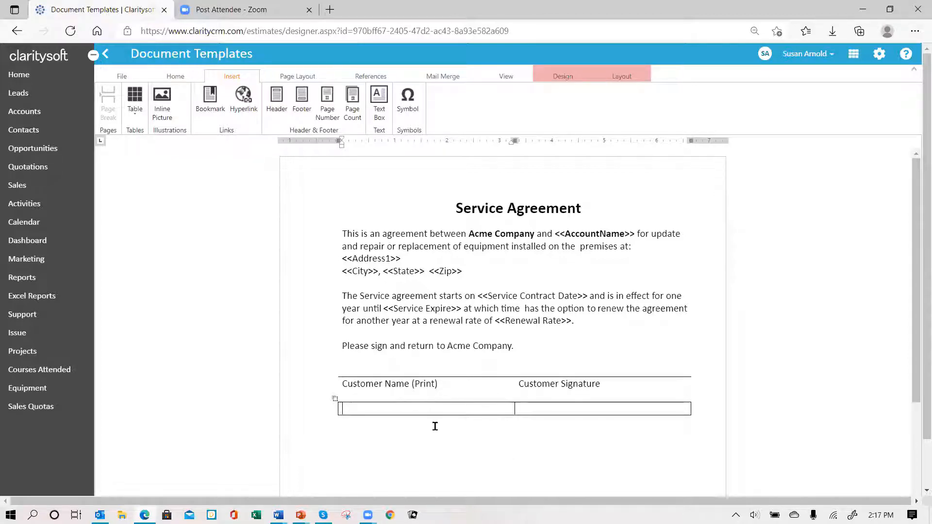
text(Date:)
Step: Narrow the date table's first column to about 1 inch so the second cell takes up the remaining width
drag(515, 410, 433, 413)
drag(430, 410, 407, 411)
drag(407, 410, 396, 410)
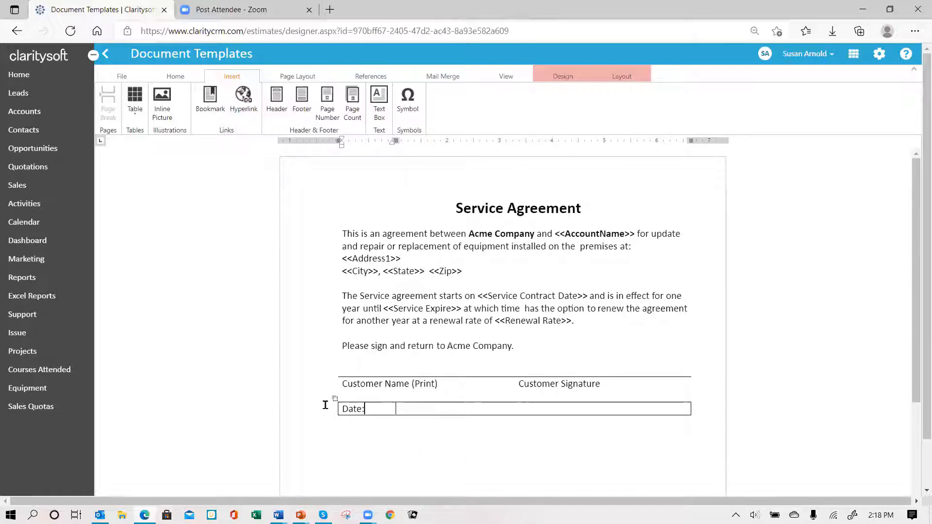
Step: Clear all borders from the Date table row and give it only a bottom border
double_click(345, 409)
shift+click(413, 409)
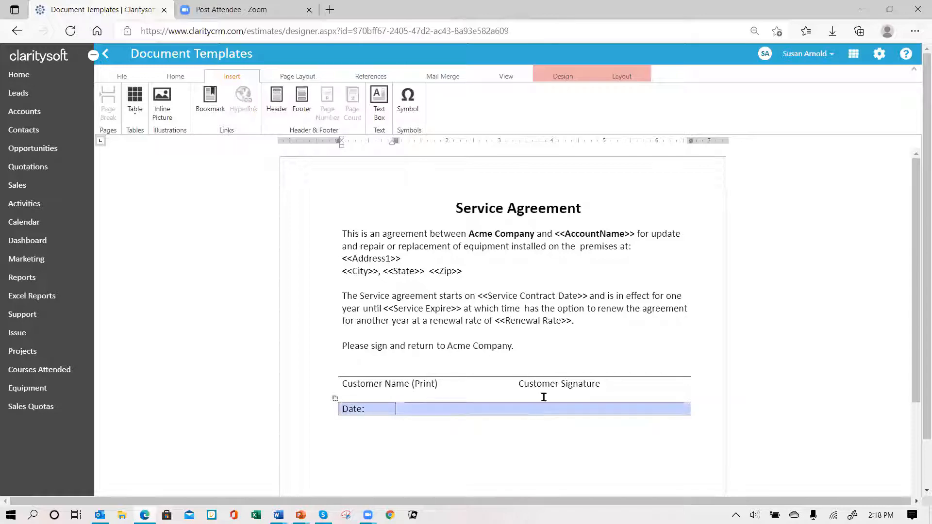
click(563, 76)
click(792, 116)
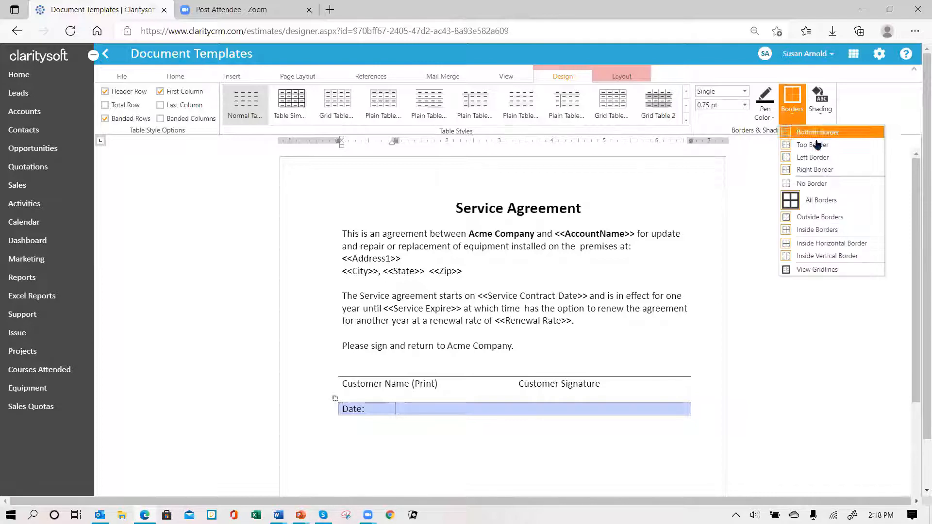
click(810, 184)
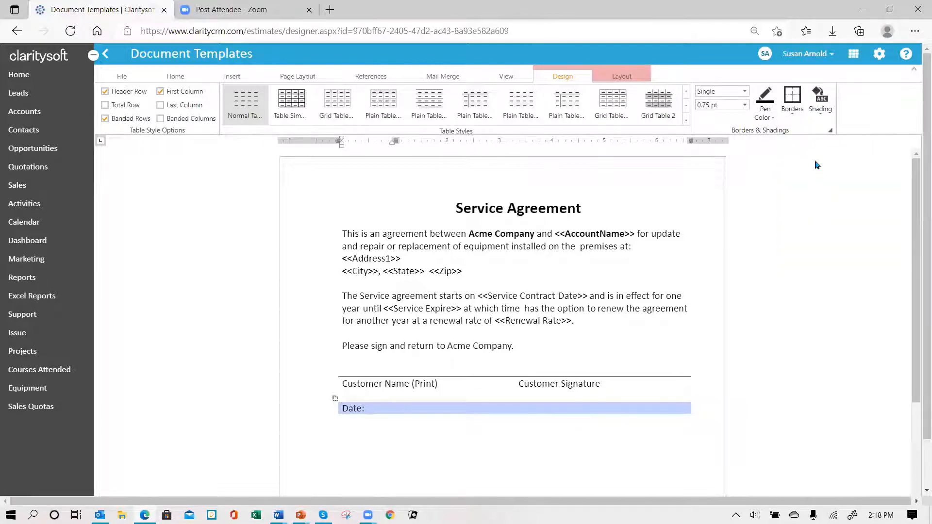
click(792, 103)
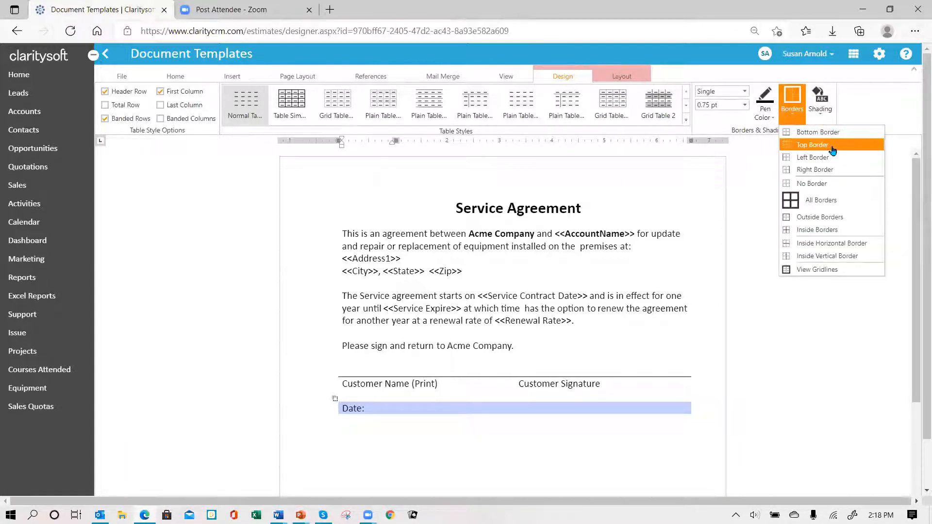
click(815, 134)
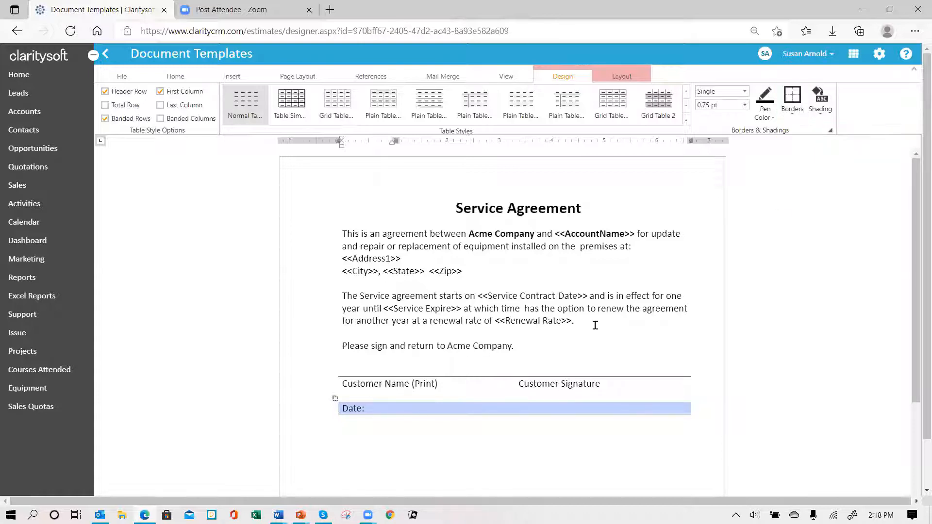
click(479, 435)
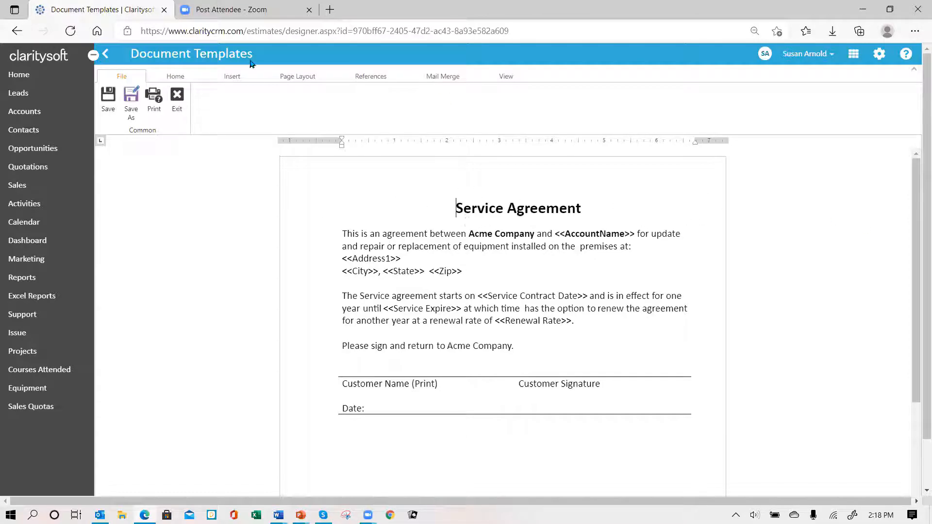
Step: Shade the Service Agreement title paragraph with the custom light blue color #86D2F0
click(176, 77)
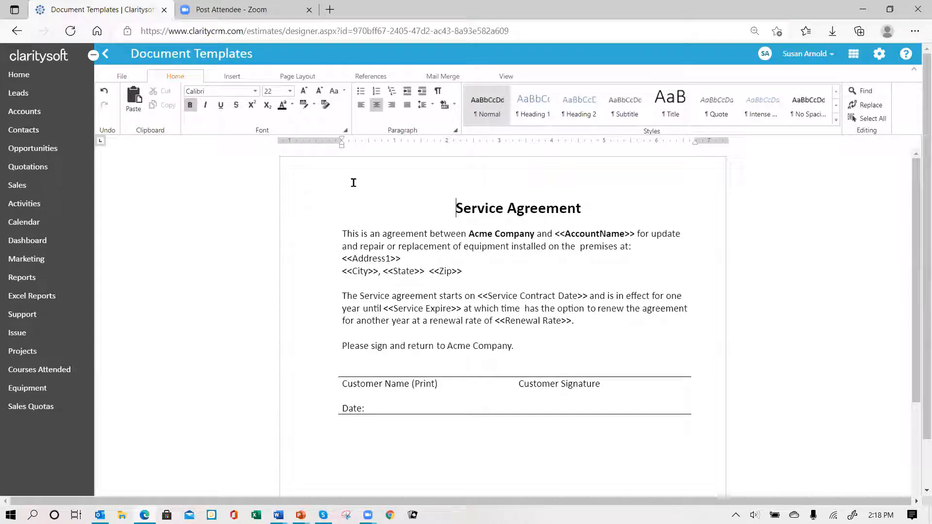
click(452, 107)
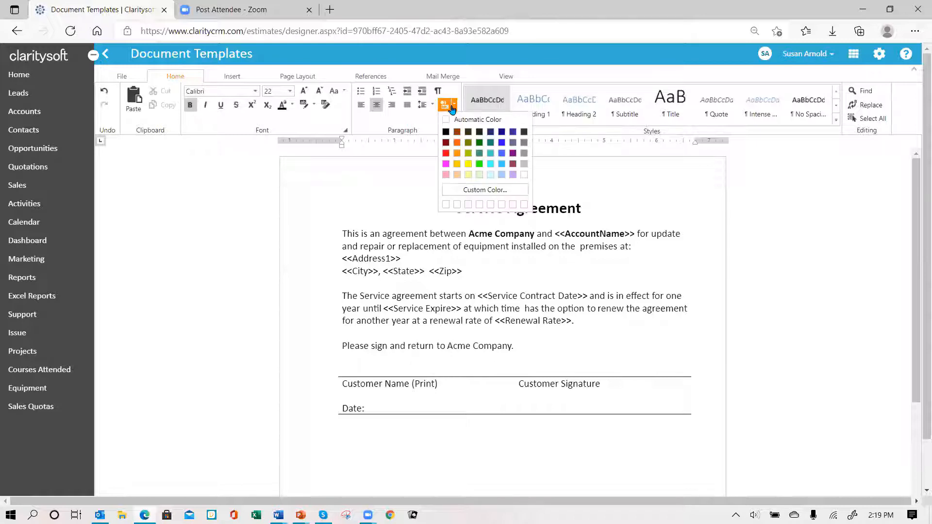
click(476, 190)
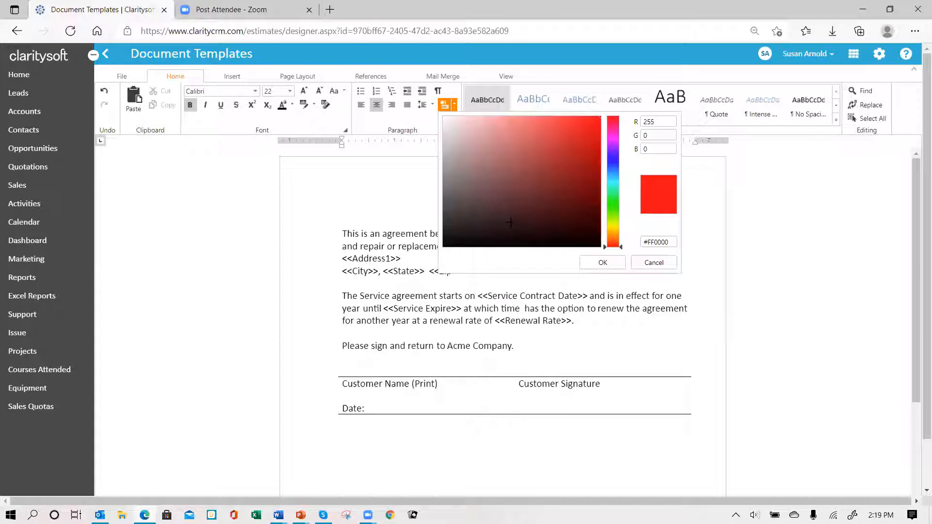
click(614, 175)
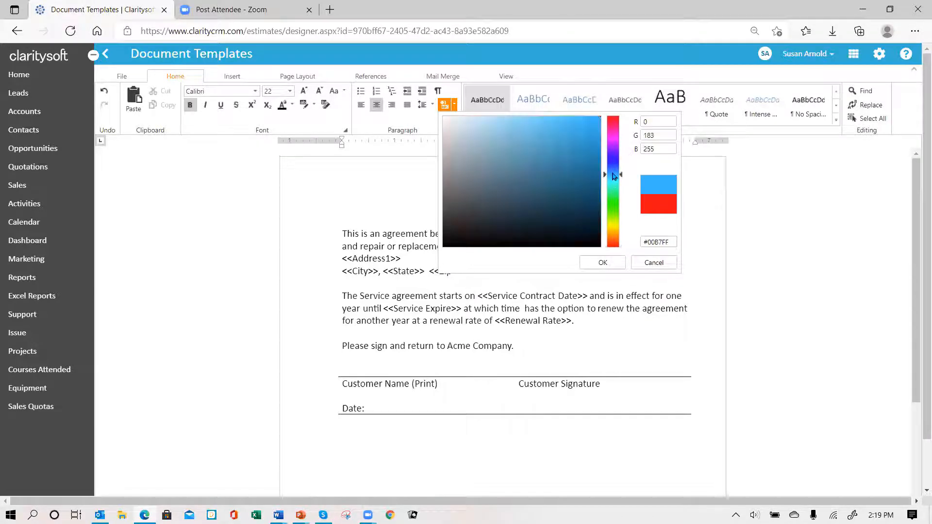
click(513, 124)
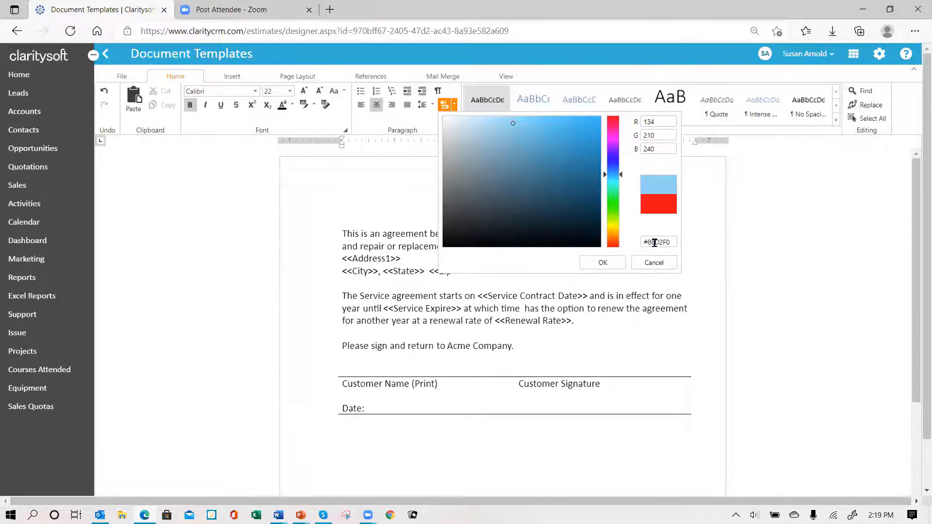
click(603, 262)
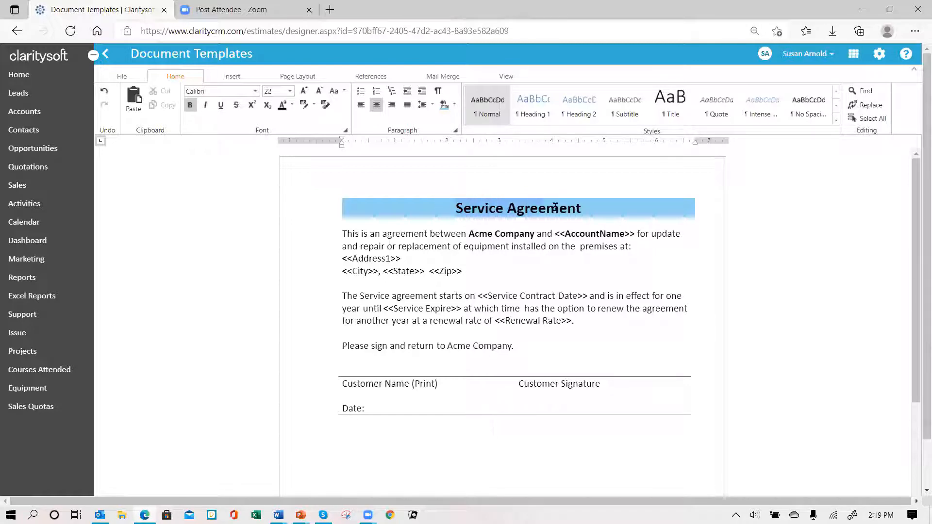
Step: Change the font color of the Service Agreement title to dark blue
drag(596, 209, 583, 212)
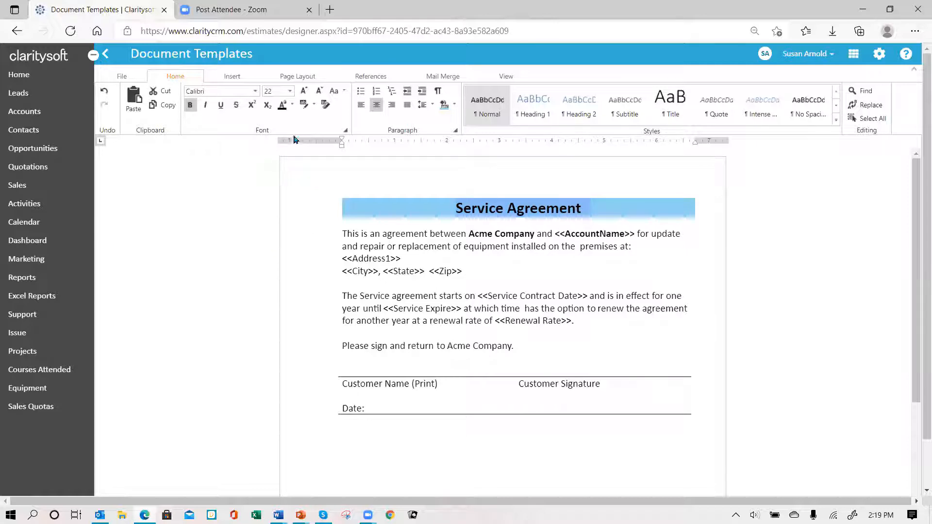
click(293, 107)
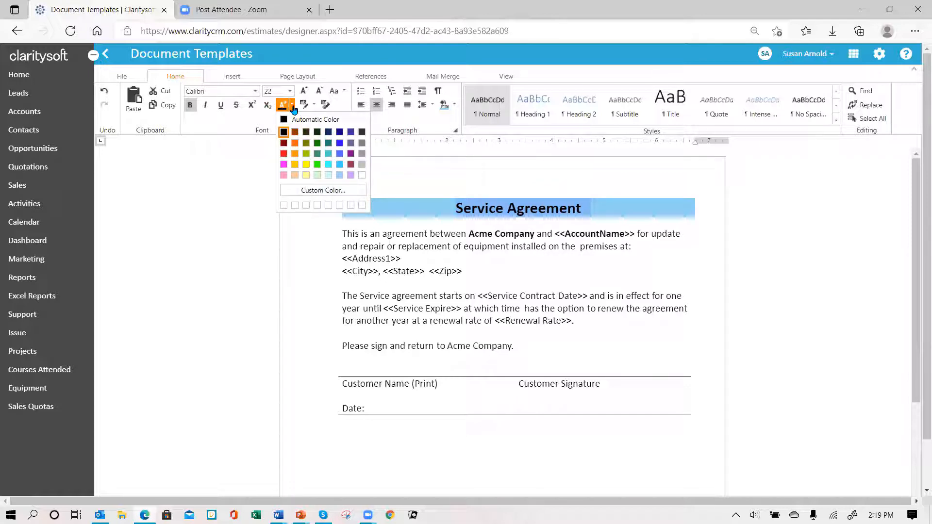
click(340, 135)
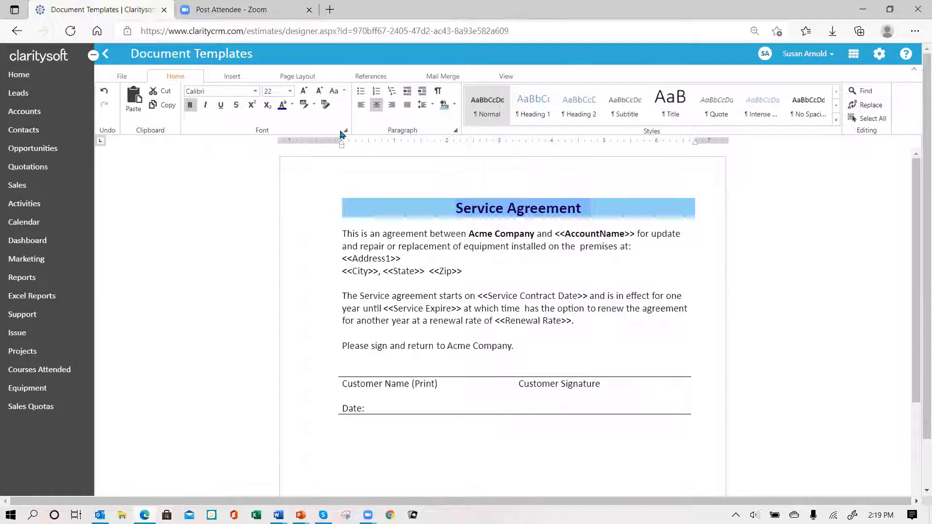
click(503, 277)
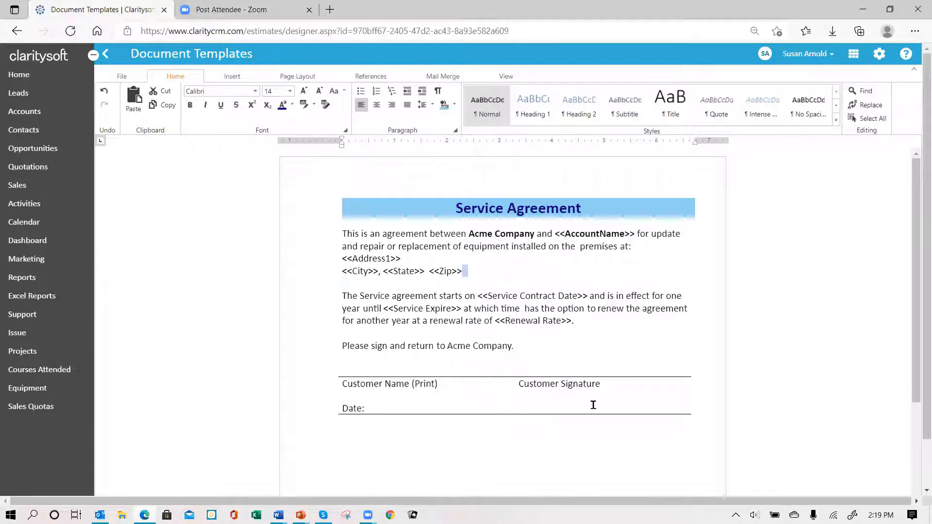
Step: Save the Service Agreement template and exit the template designer
click(468, 443)
click(121, 78)
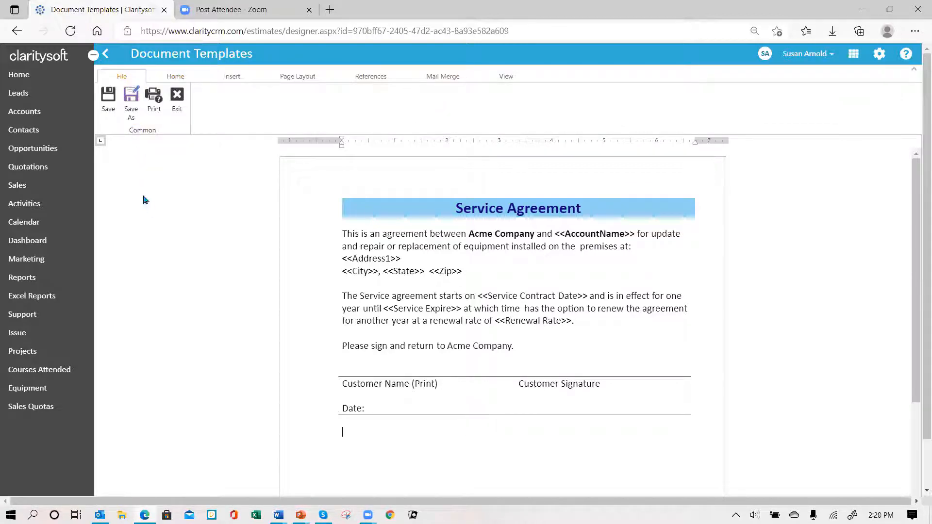
click(107, 99)
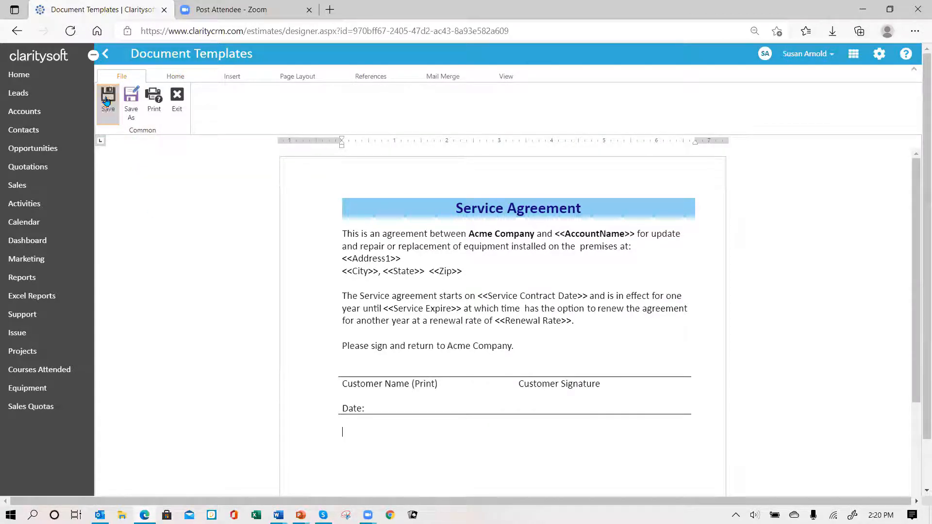
click(178, 100)
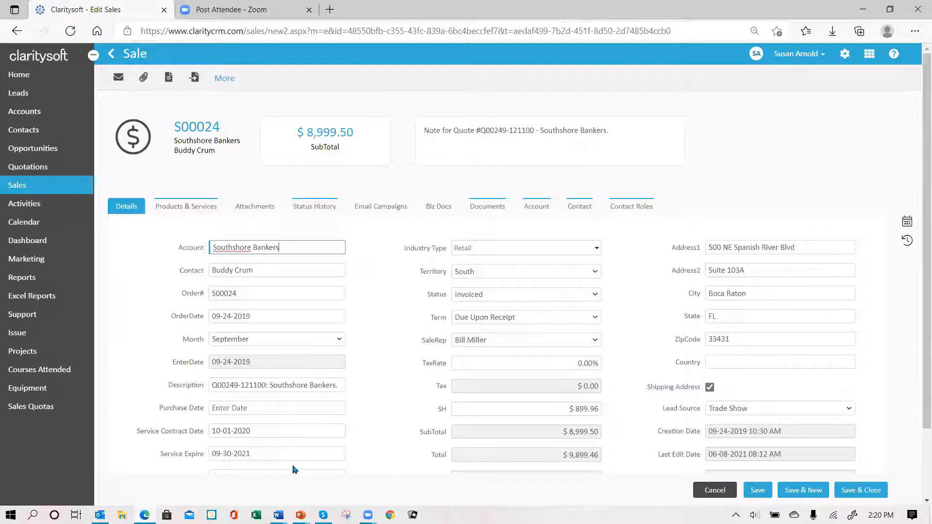
Step: Check the merge-field values in the Southshore Bankers sale record, and save and close it
scroll(287, 453, down, 2)
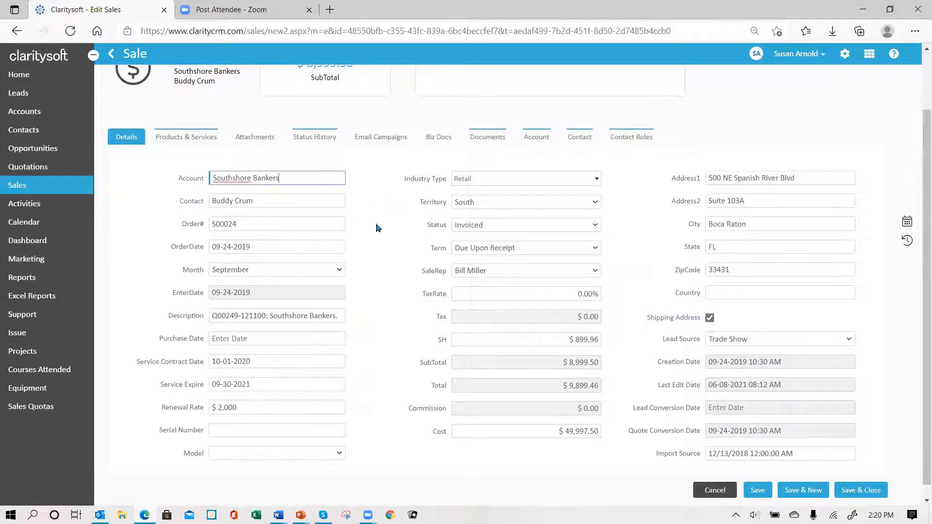
scroll(384, 233, up, 2)
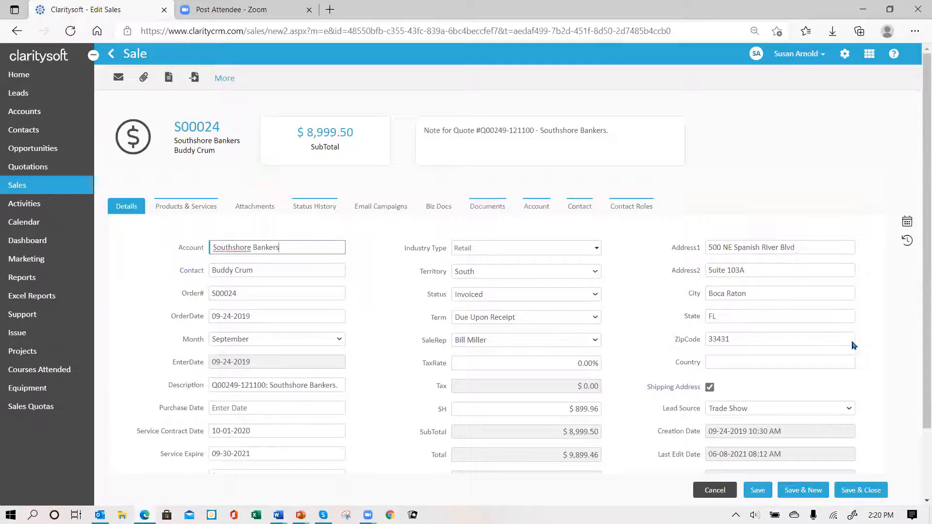
click(852, 495)
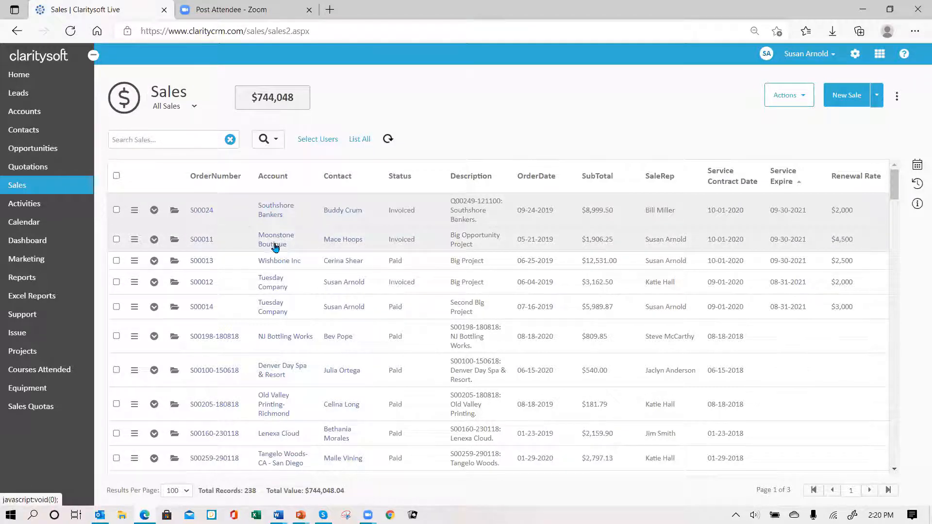
Step: In the Moonstone Boutique sale, create a document from the Service Agreement template named "Moonstone Boutique Service Agreement 2021-2022"
click(176, 244)
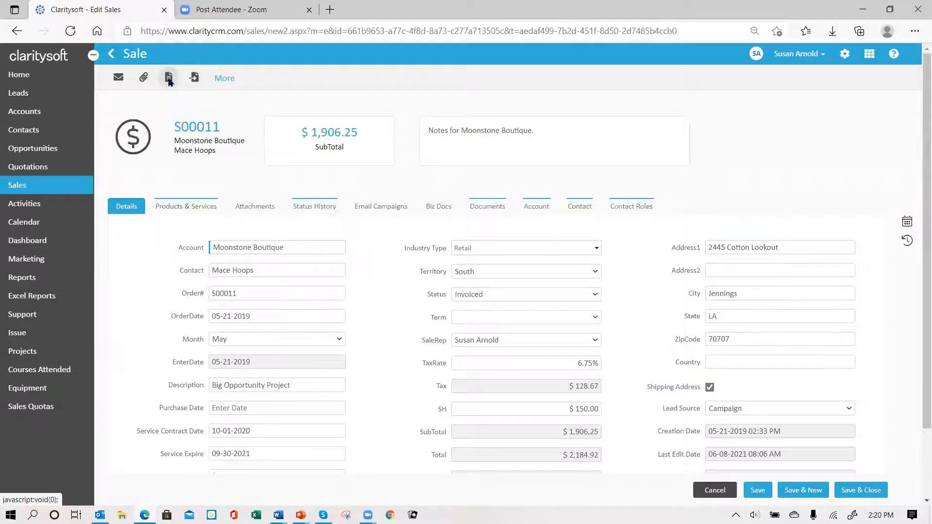
click(169, 78)
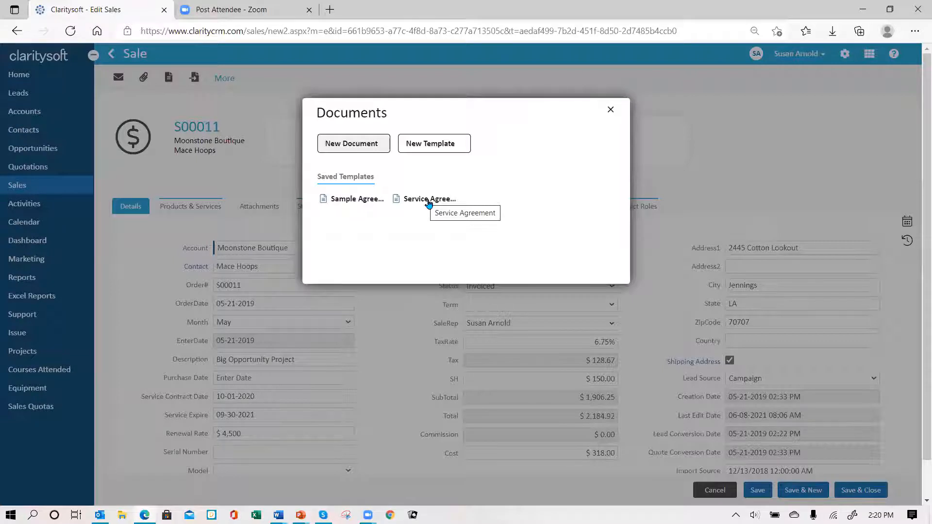
click(428, 201)
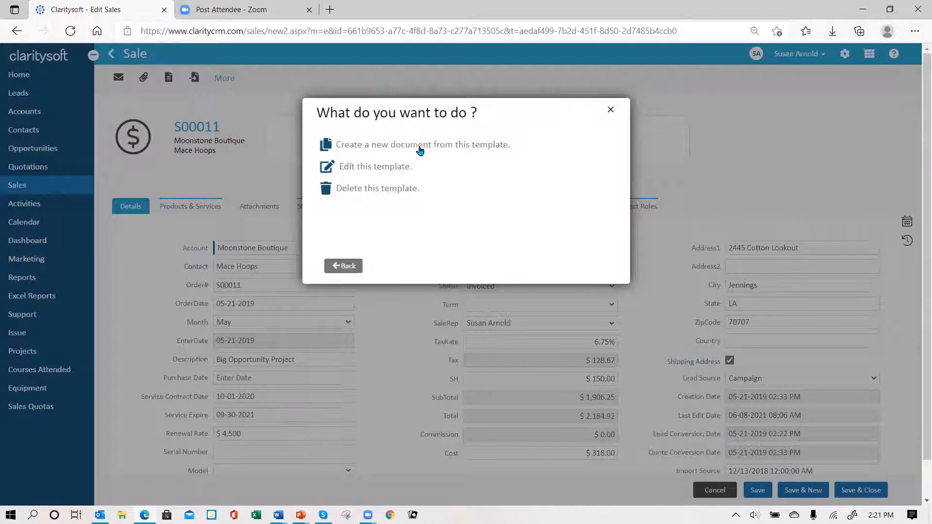
click(426, 146)
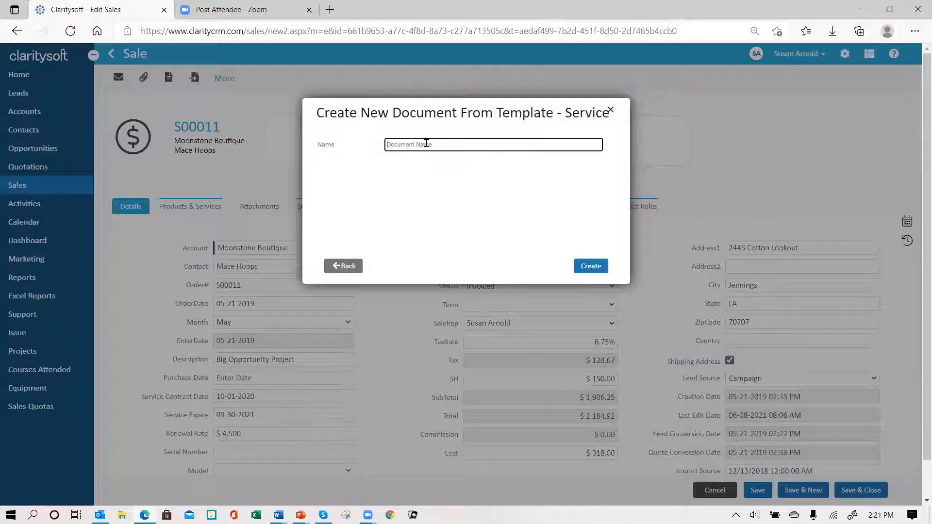
text(Mo)
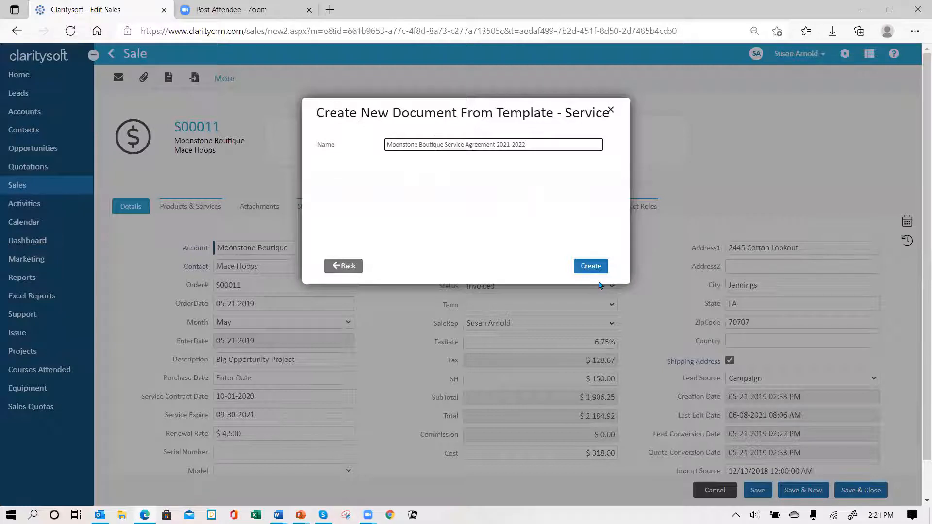
click(591, 267)
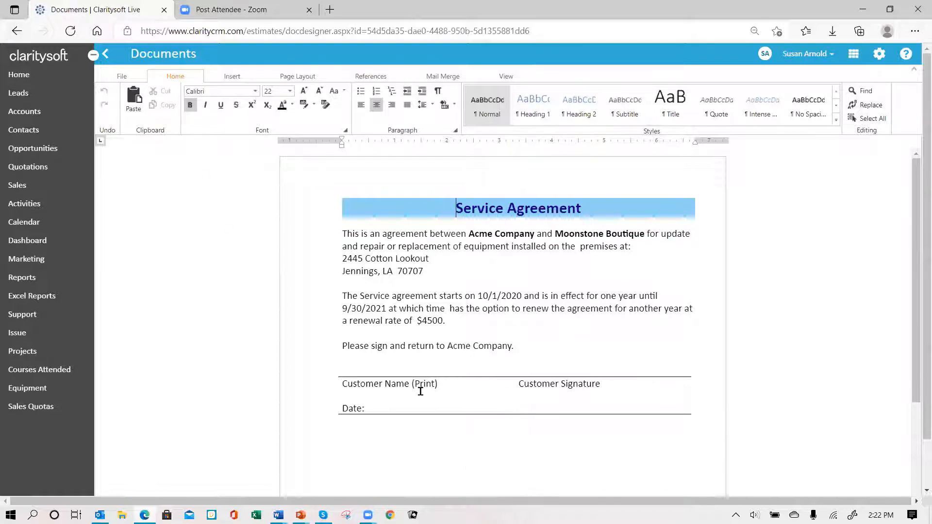
Step: Insert the line "I can type a personal note in the document." above the service term paragraph, and save and exit the document
click(347, 284)
key(Return)
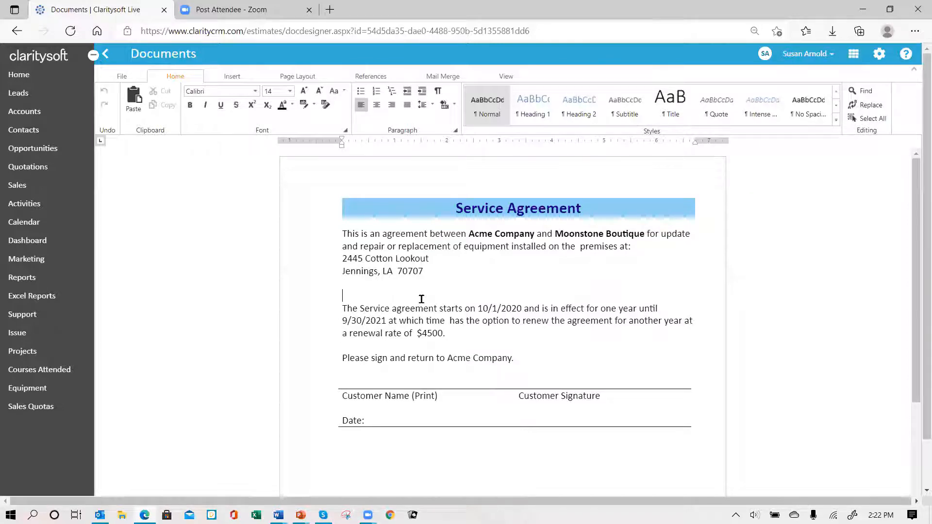
text(I can type a personl notea)
key(Right)
key(Right)
key(Right)
key(Right)
key(Right)
key(Right)
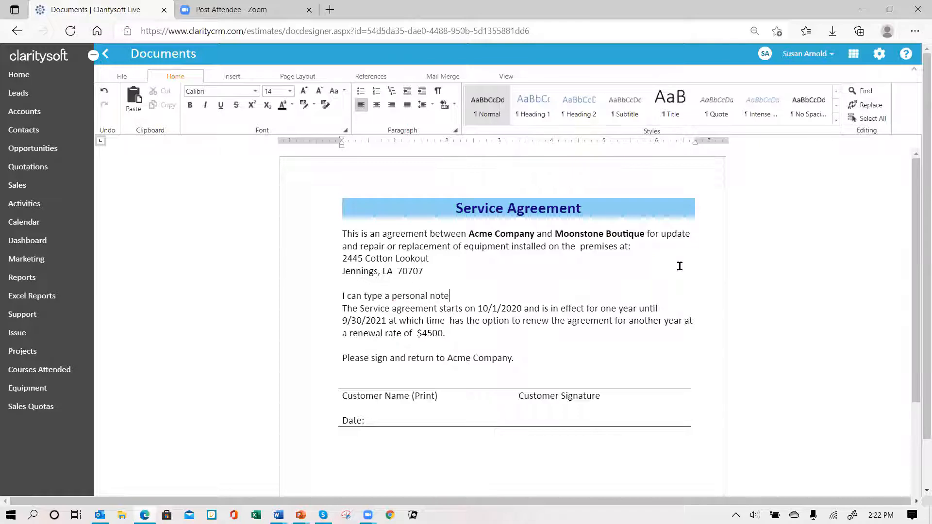
text(in the docuem)
text(nt)
key(BackSpace)
key(BackSpace)
key(BackSpace)
key(BackSpace)
text(ment.)
key(Return)
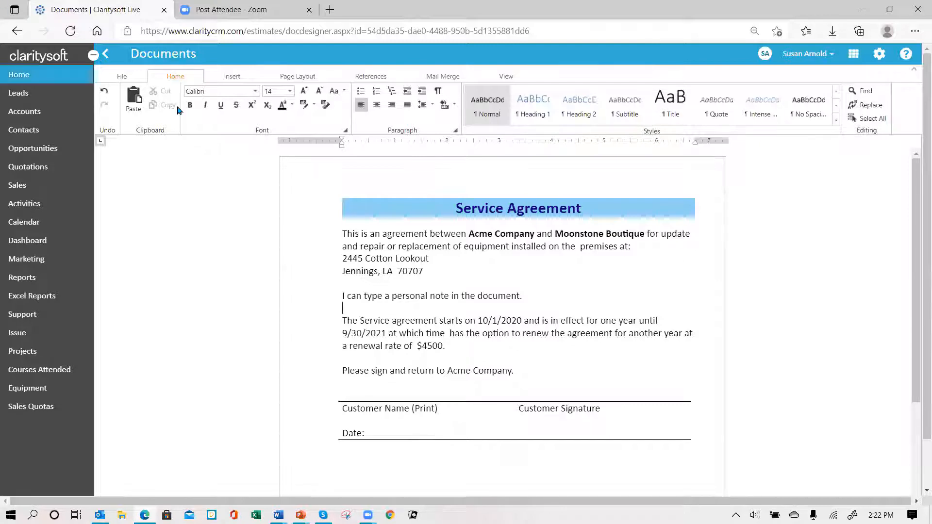
click(125, 78)
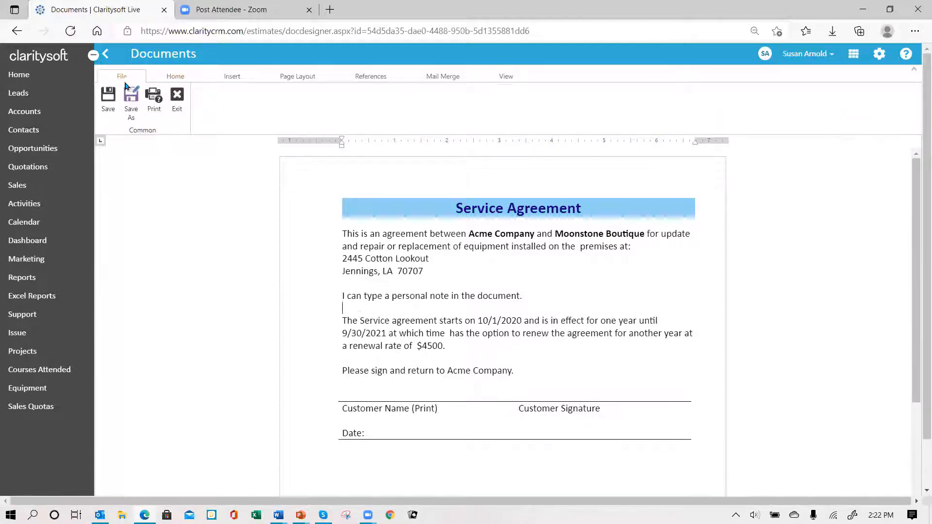
click(177, 103)
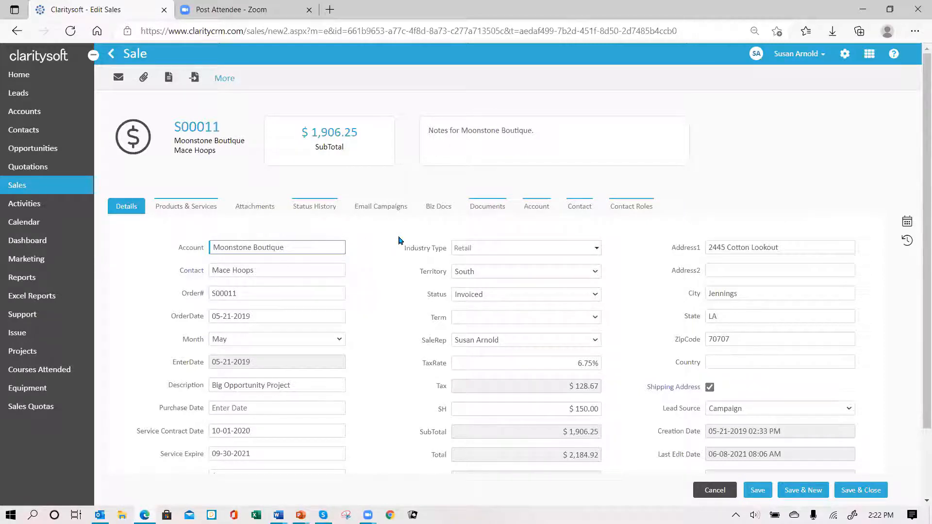
Step: Open Moonstone Boutique Service Agreement 2021-2022 from the sale's documents to review it, and exit the document
click(488, 206)
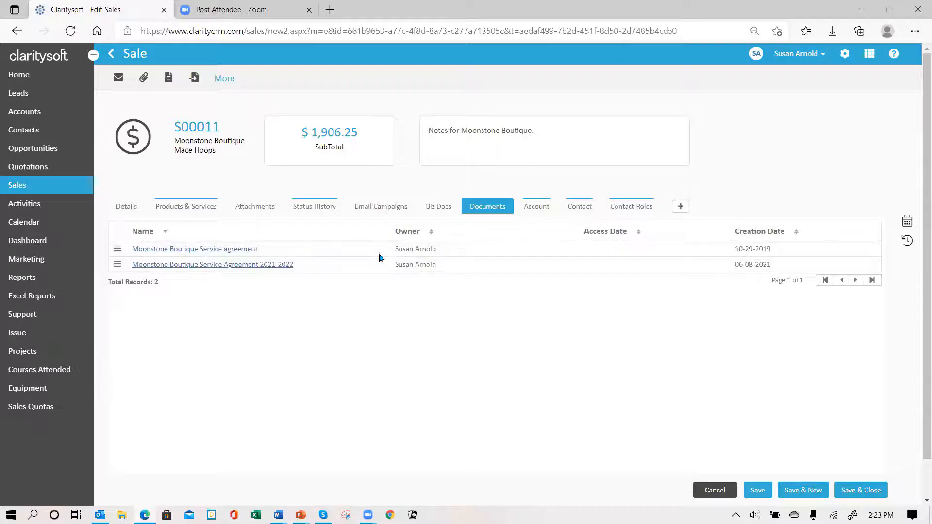
click(195, 266)
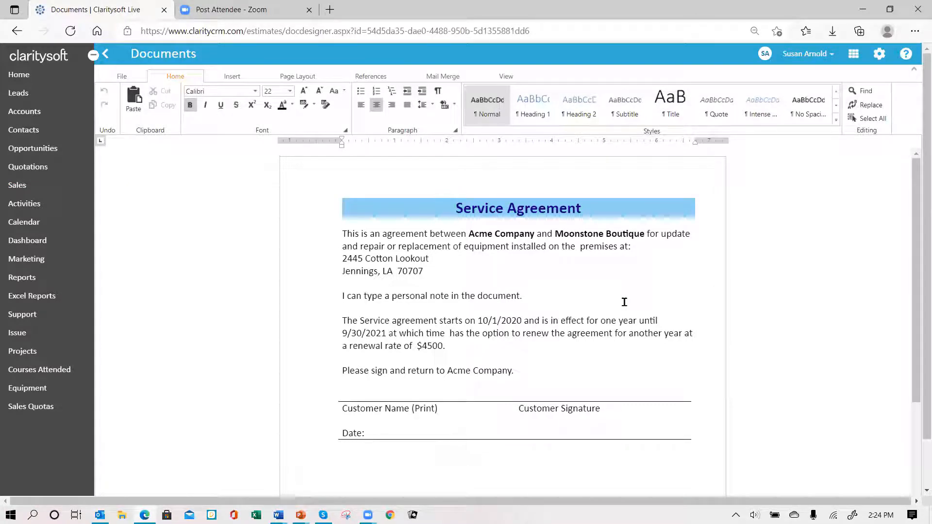
click(121, 76)
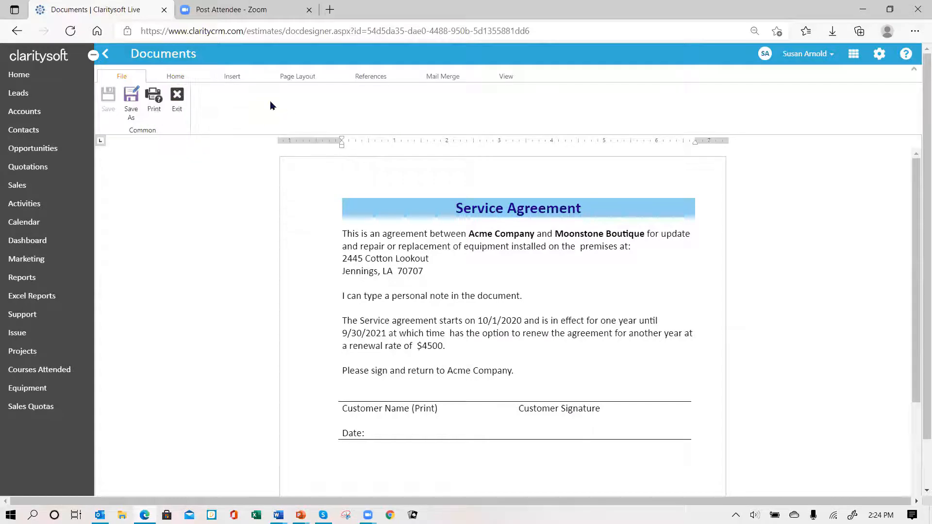
click(179, 99)
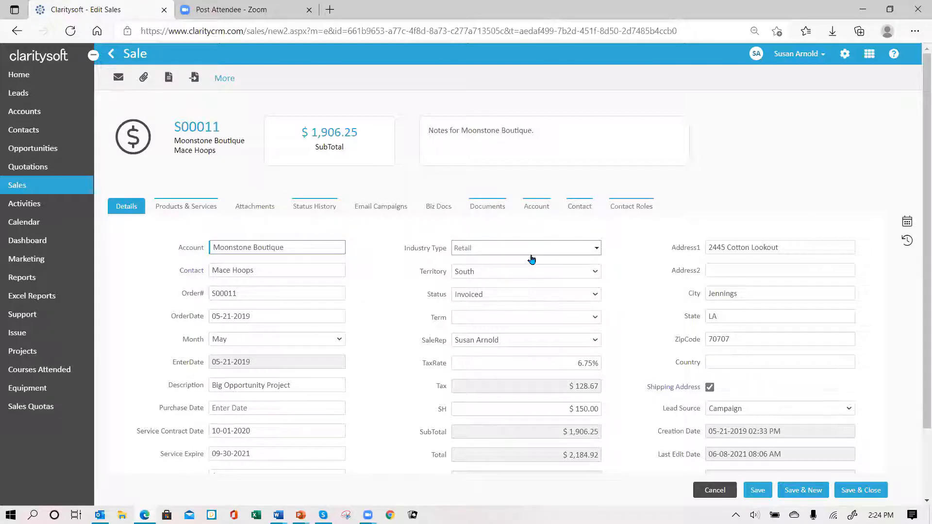
Step: Start an email to the contact from Moonstone Boutique Service Agreement 2021-2022 and switch to the sender's personal signature
click(488, 207)
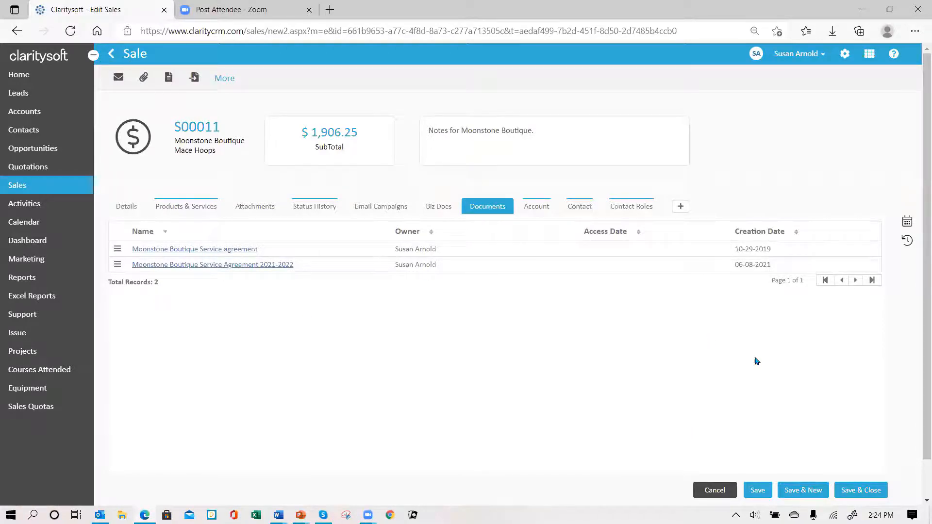
click(116, 267)
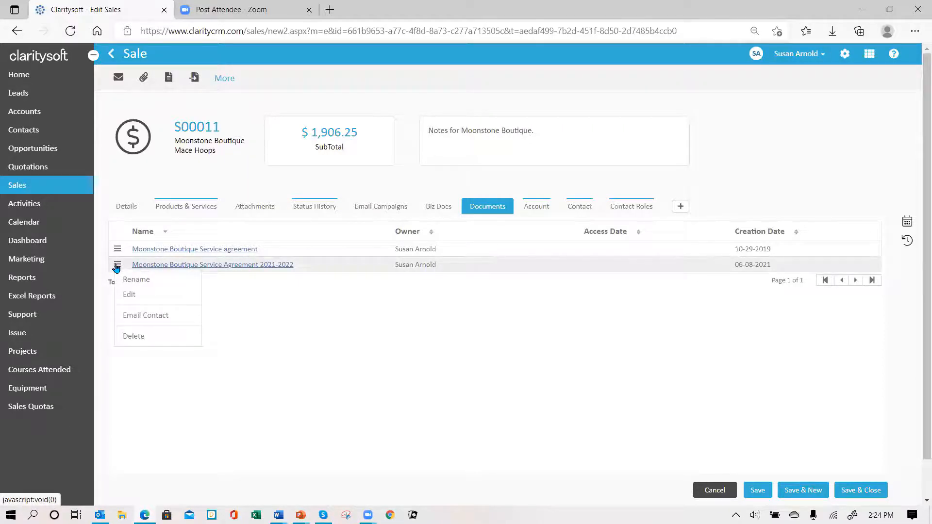
click(137, 318)
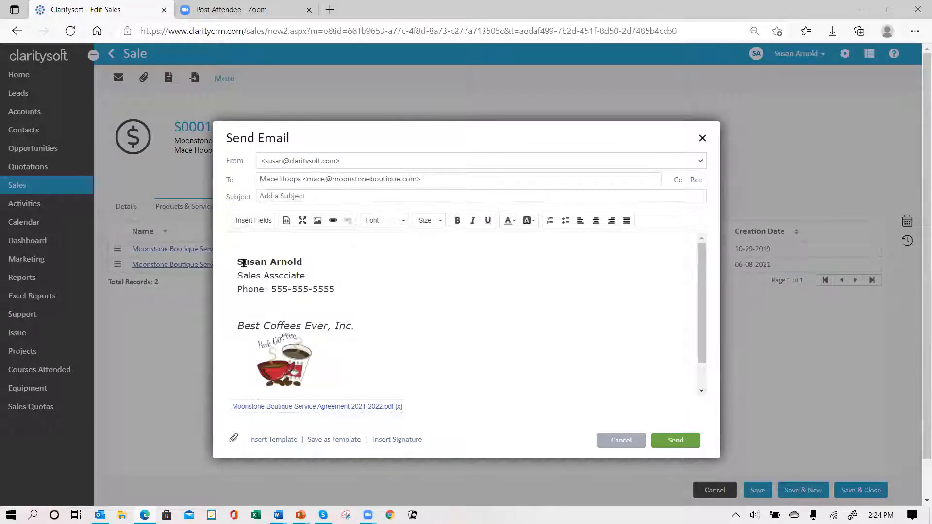
click(385, 442)
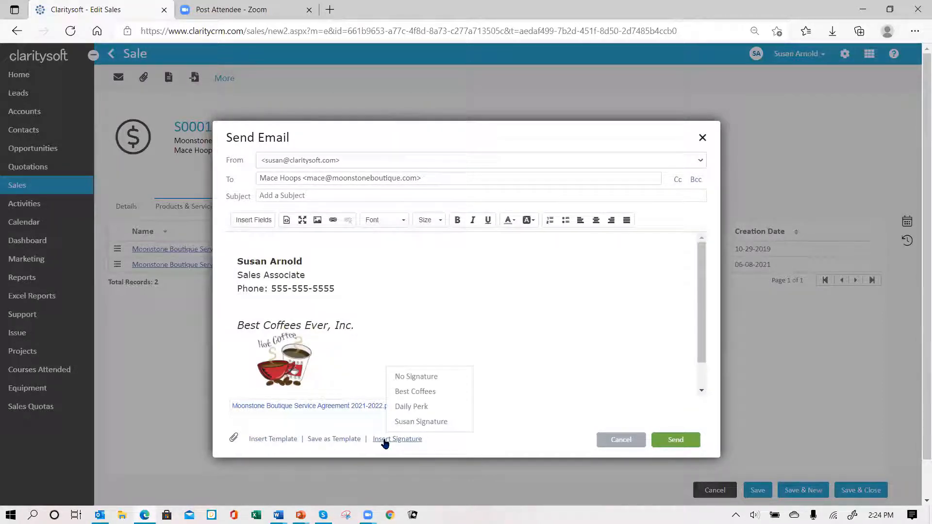
click(415, 421)
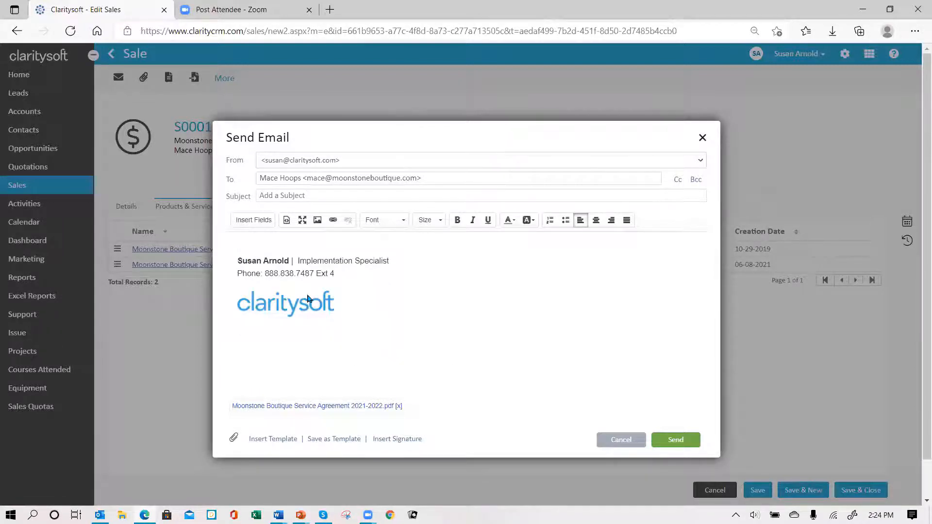
Step: Begin the email body above the signature with "Hello", the First Name merge field and a comma
click(247, 250)
text(Hello)
click(266, 225)
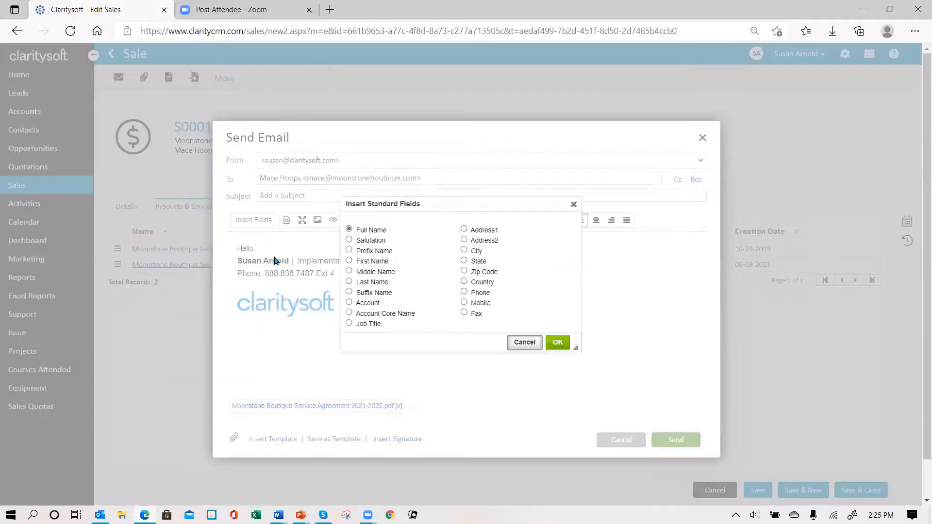
click(350, 262)
click(558, 342)
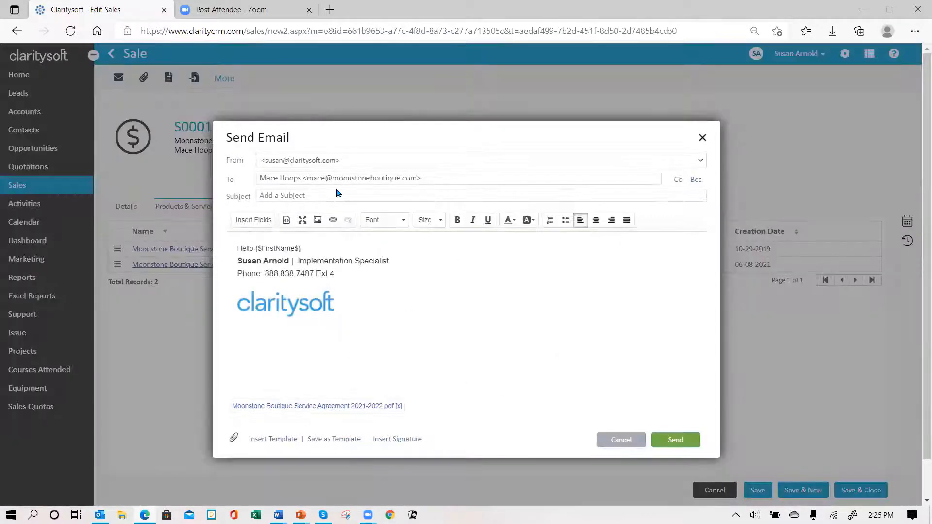
text(,)
key(Return)
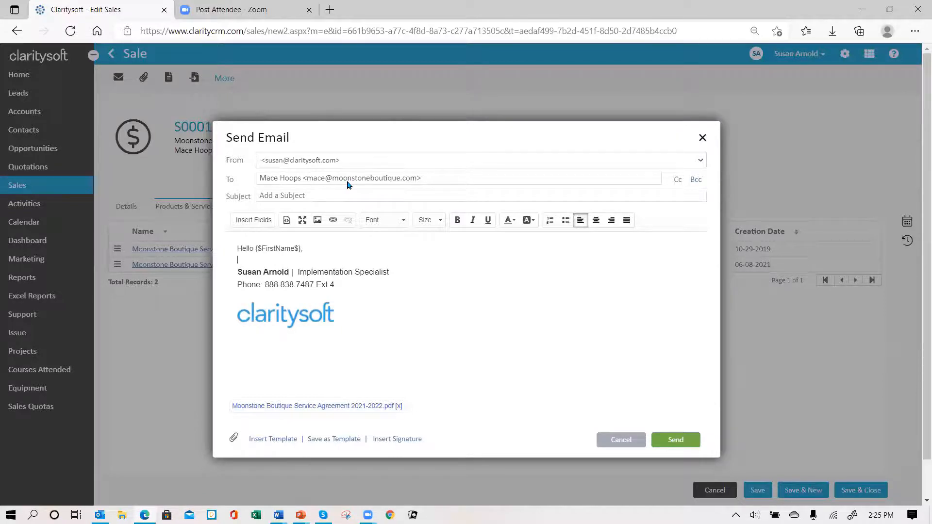
Step: Write "Attached is your current service agreement." below the greeting with the sender's first name as sign-off, and discard the email
text(ed is your)
text( cutre)
text(rent)
text( service agreemen)
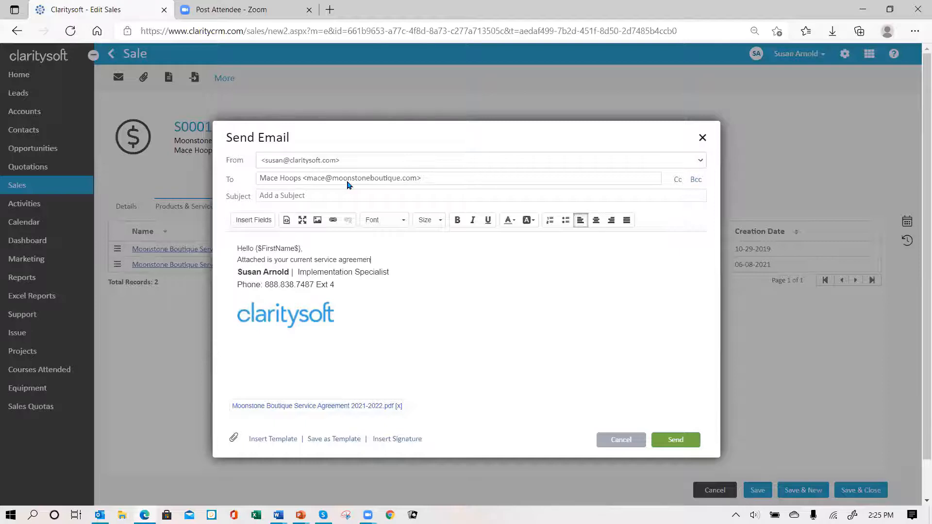
key(Return)
key(Return)
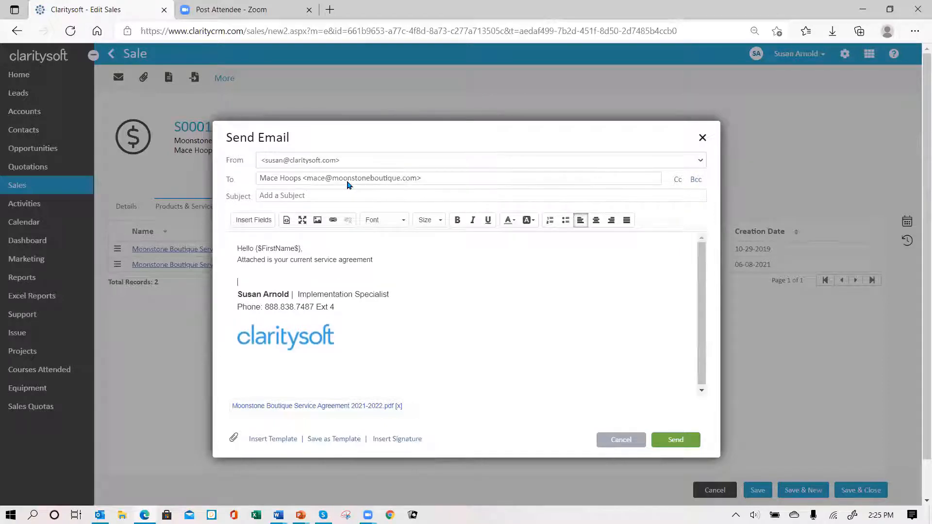
text(Susan)
key(Return)
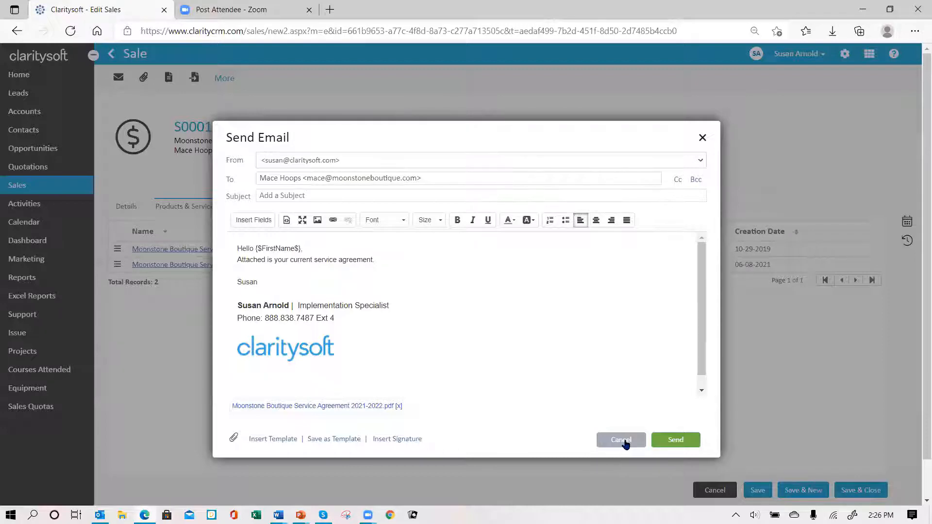
click(622, 440)
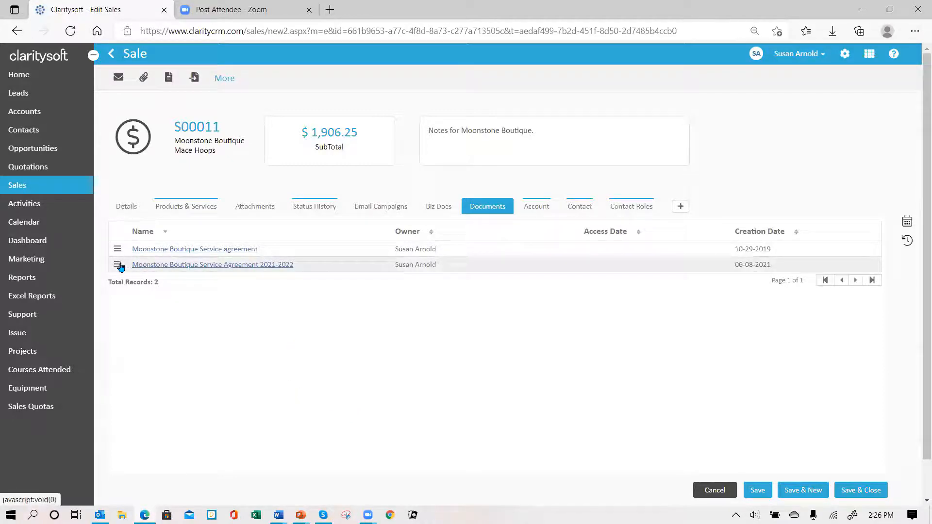
click(119, 265)
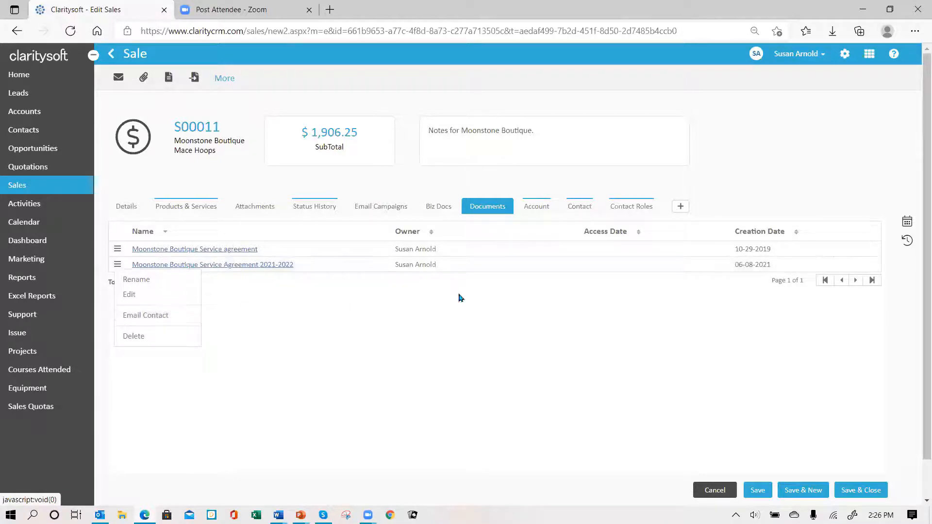
click(374, 343)
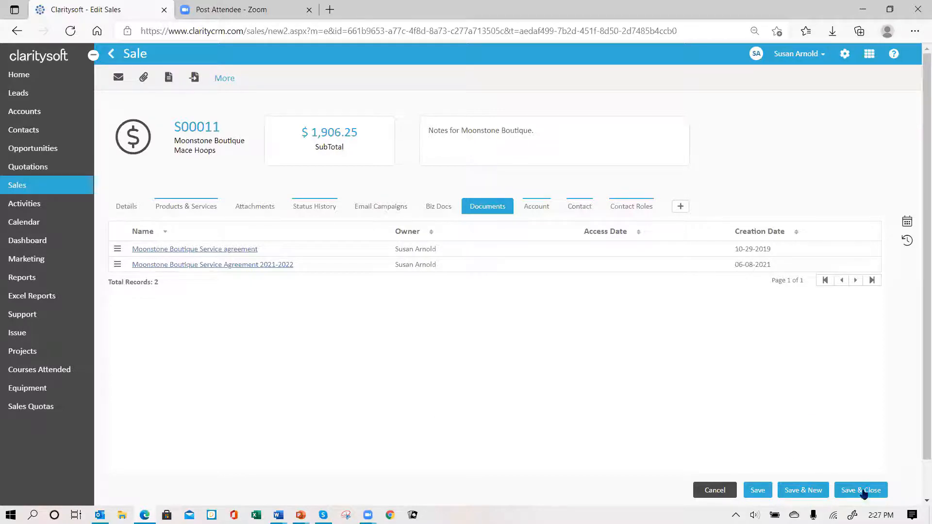
Step: Save and close the sale, and open the tab settings for Contacts
click(861, 491)
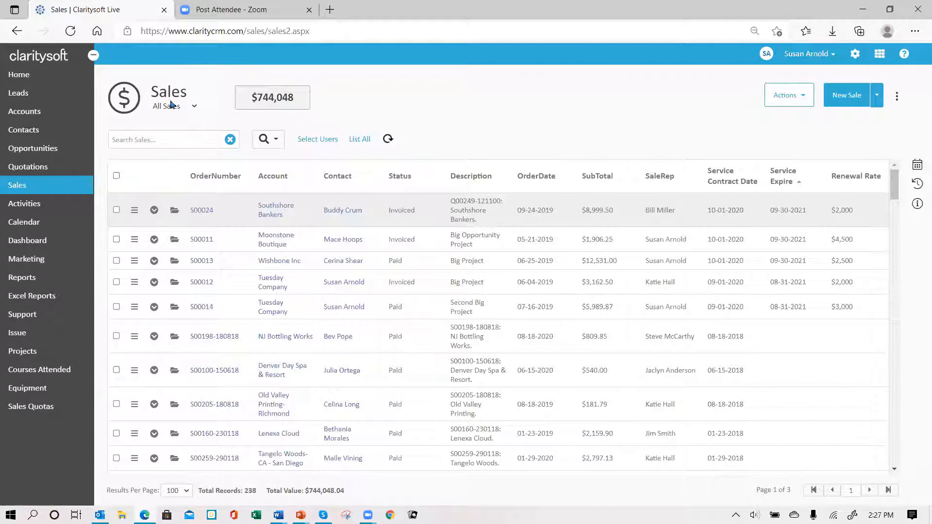
click(898, 100)
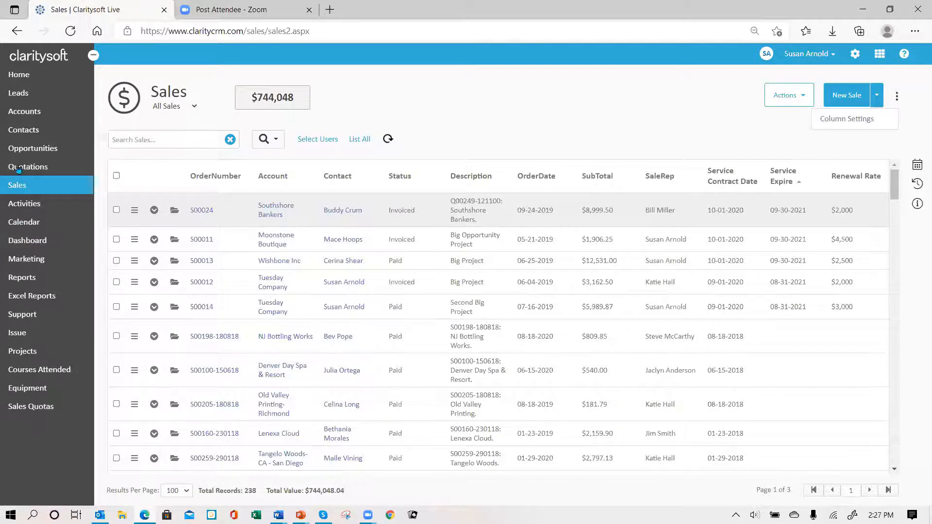
click(20, 133)
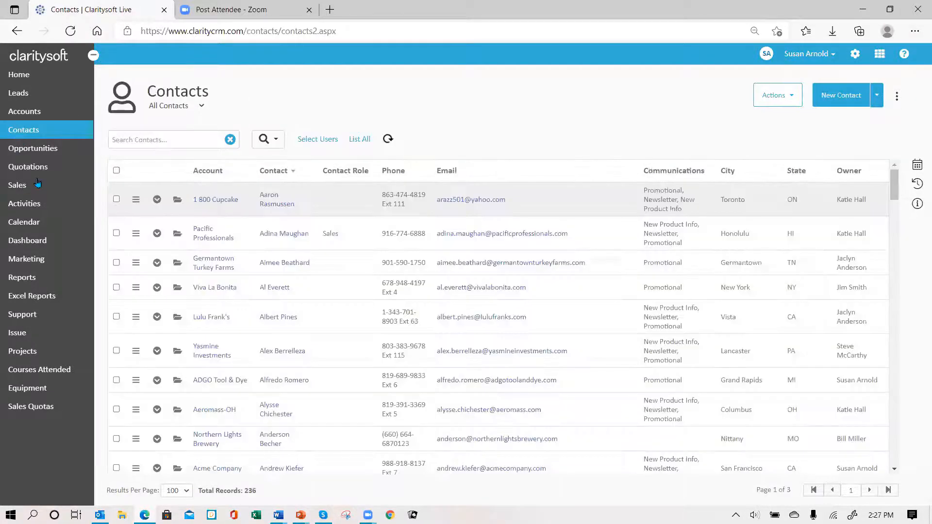
click(898, 97)
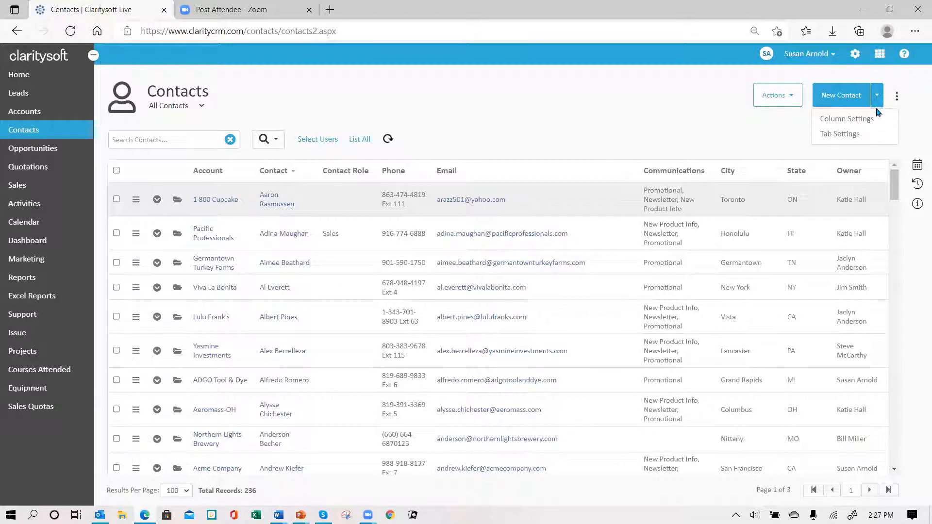
click(848, 138)
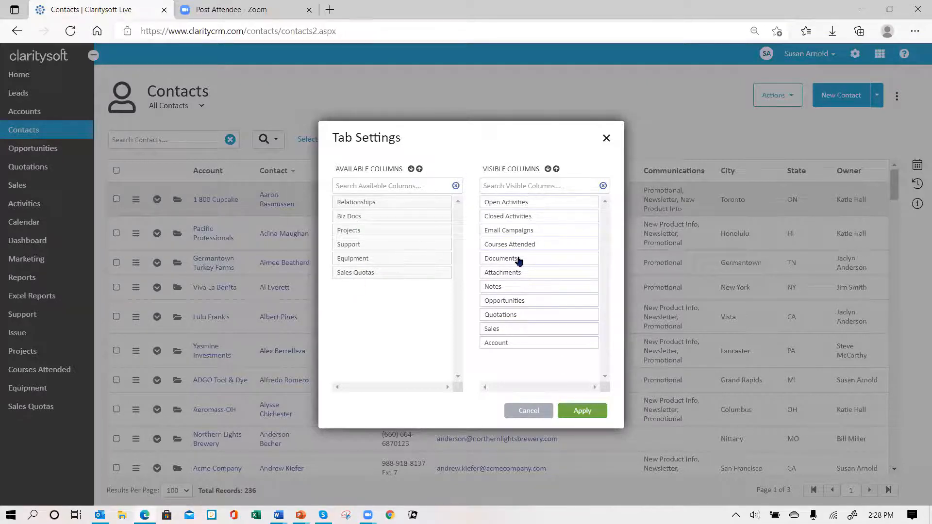
Step: Place the Documents tab directly after Attachments, add Projects and Support to the visible contact tabs, and apply the settings
drag(520, 263, 358, 290)
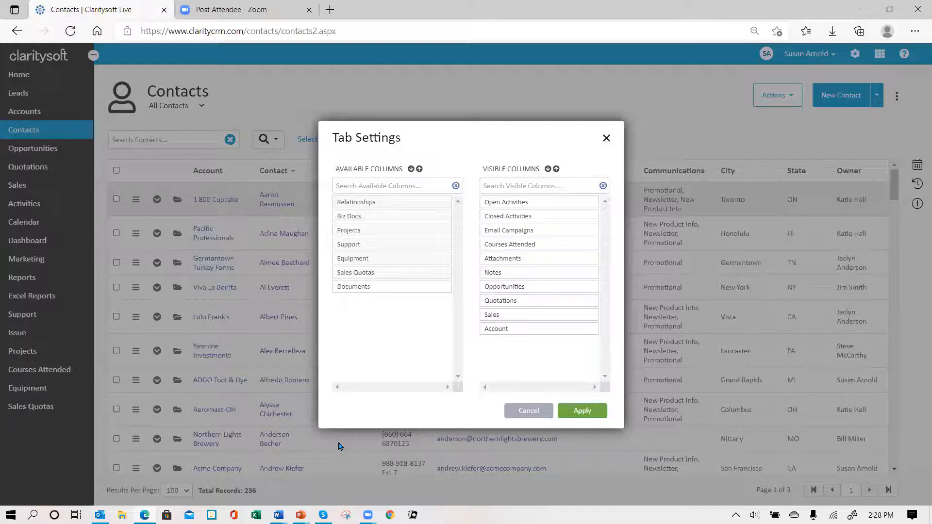
drag(377, 292, 537, 273)
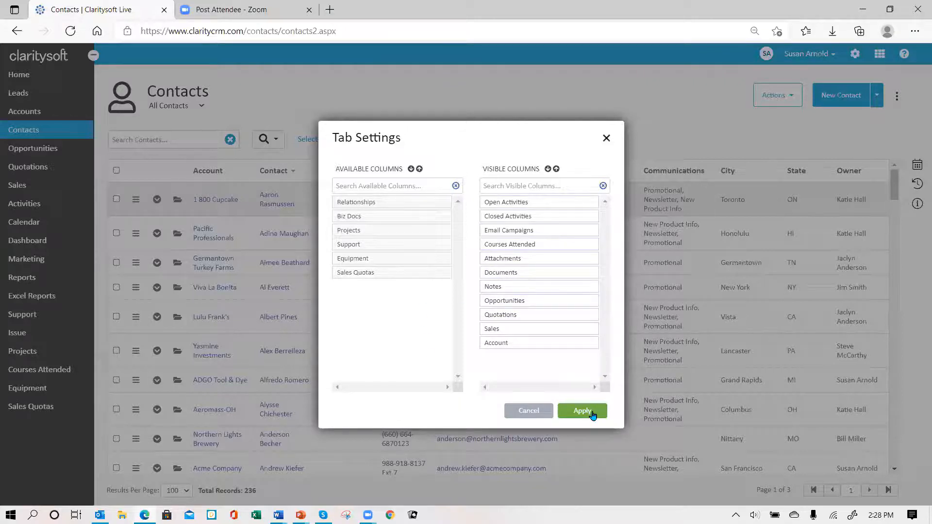
drag(364, 233, 520, 356)
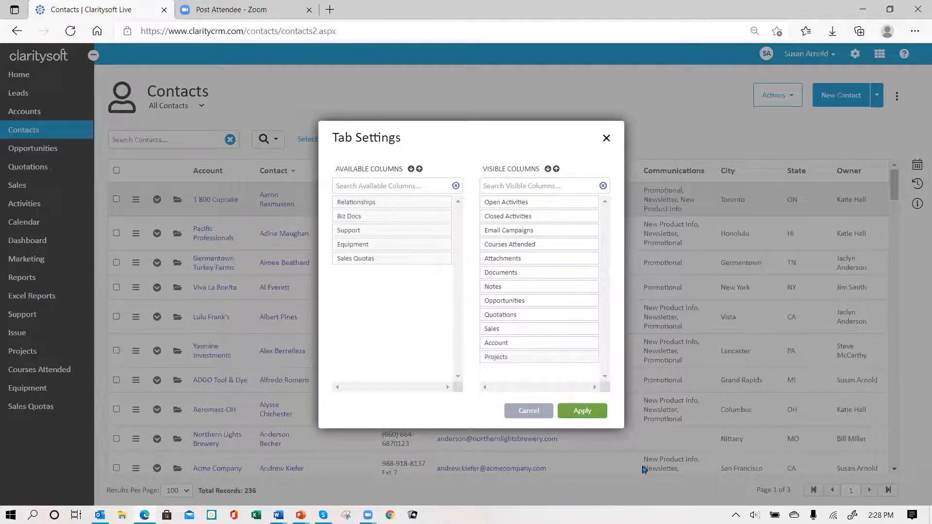
drag(393, 233, 539, 375)
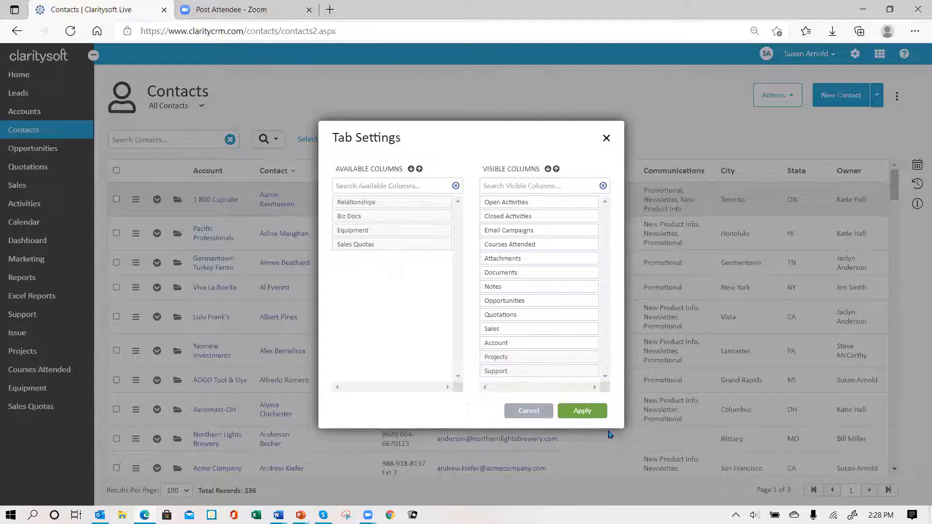
click(583, 413)
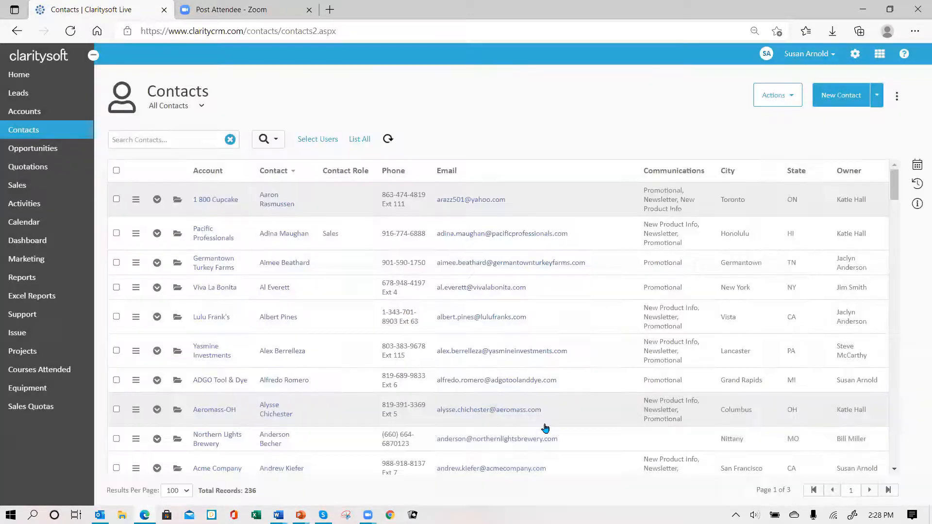
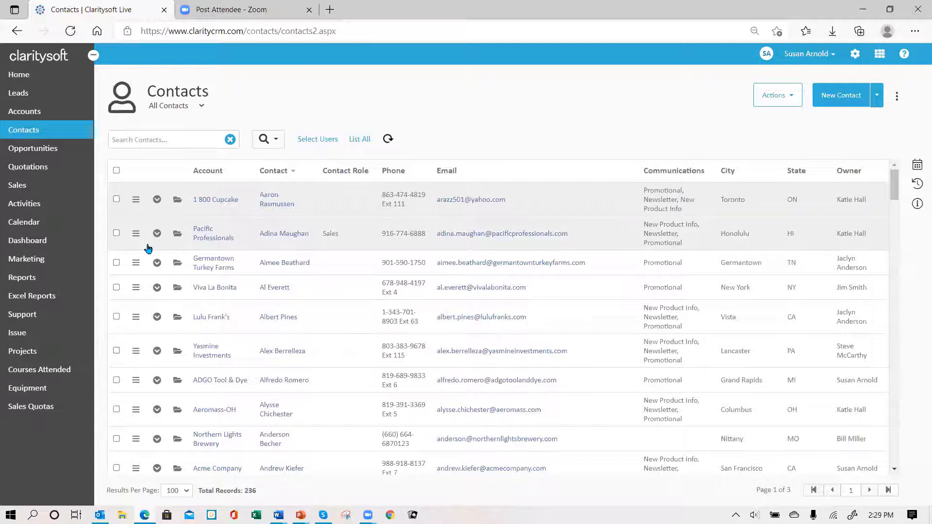
Step: Filter the contacts to the Special Email Blast List and open the ADESA, Inc.-Norcross contact
click(202, 107)
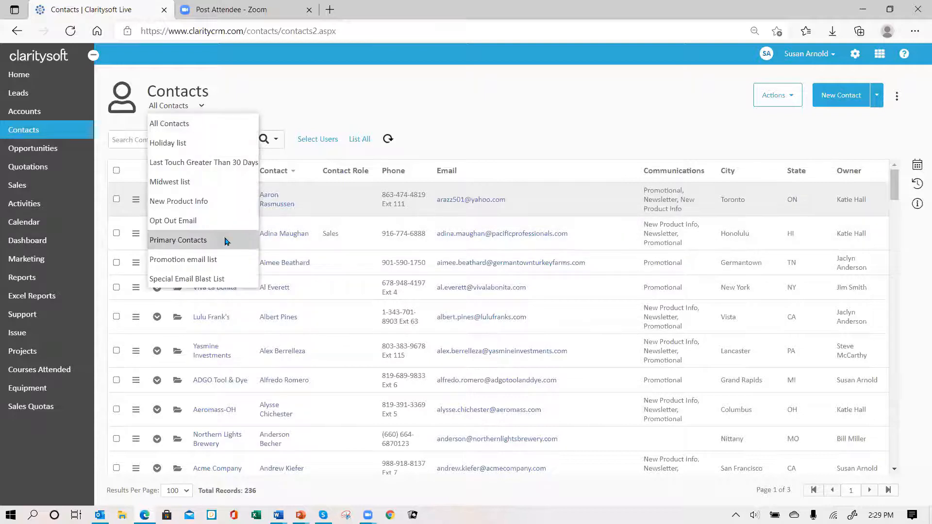
click(223, 279)
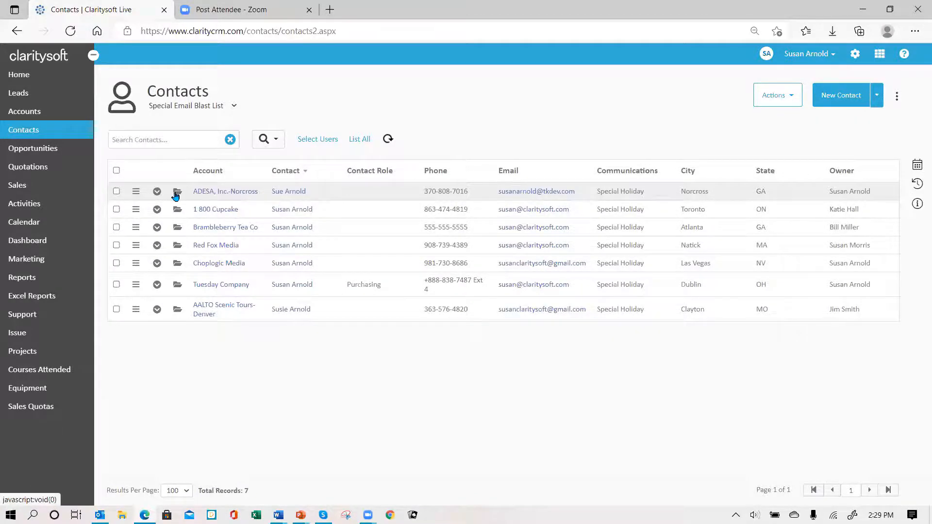
click(176, 194)
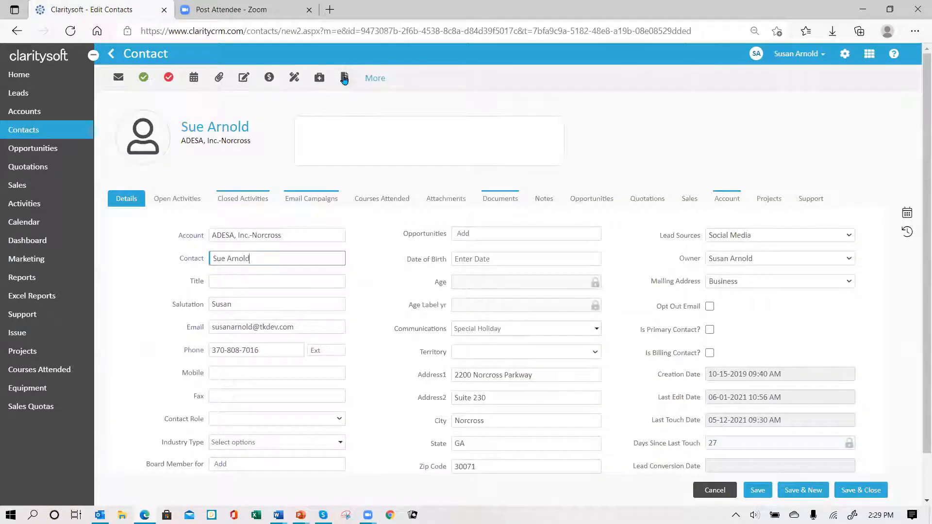
Step: Open the saved Coffee Special Sale template for editing from the contact's documents
click(344, 78)
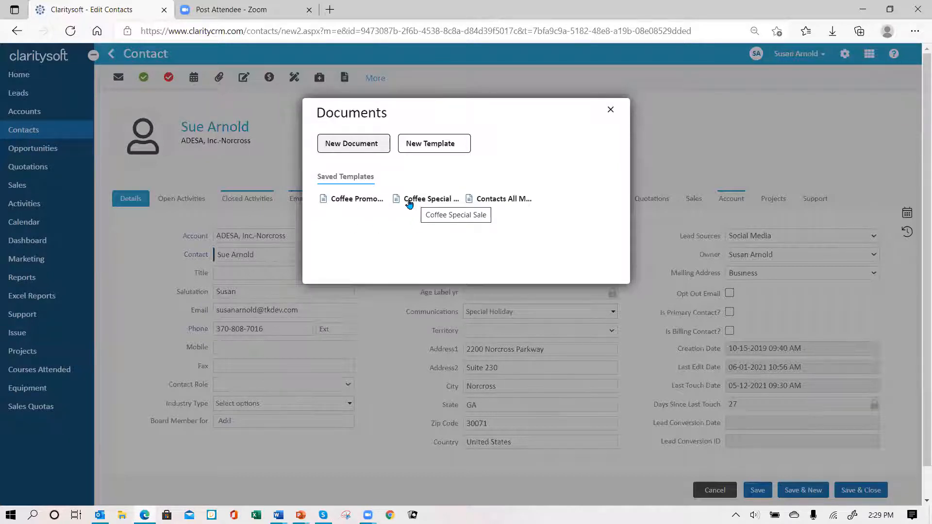
click(409, 203)
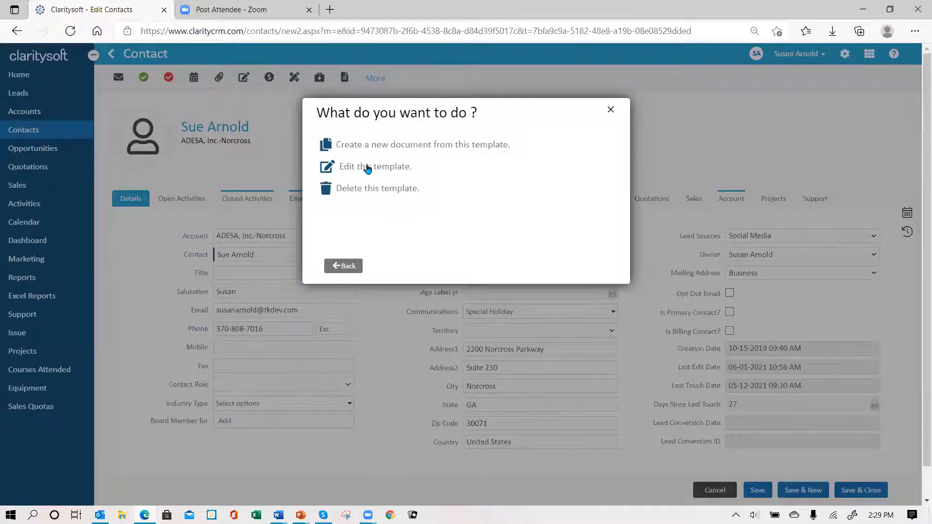
click(368, 167)
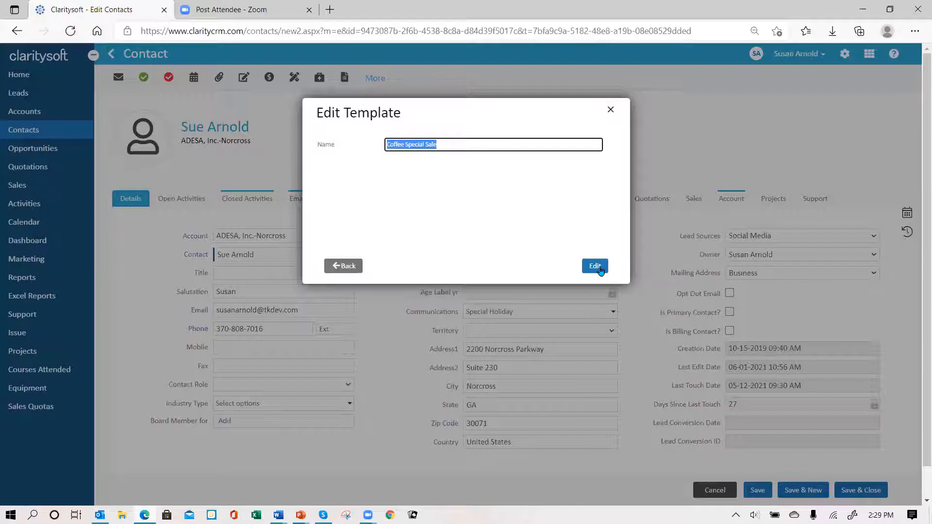
click(601, 271)
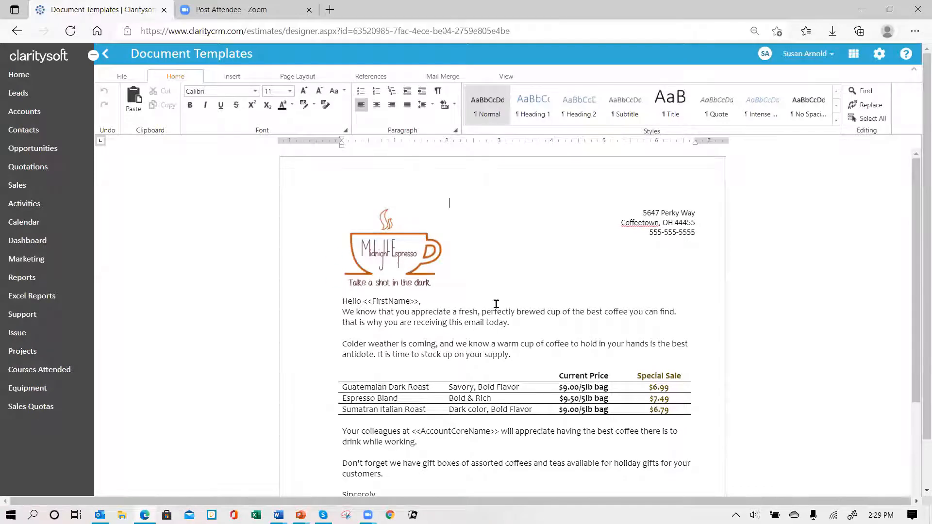
scroll(505, 303, down, 3)
scroll(480, 301, up, 3)
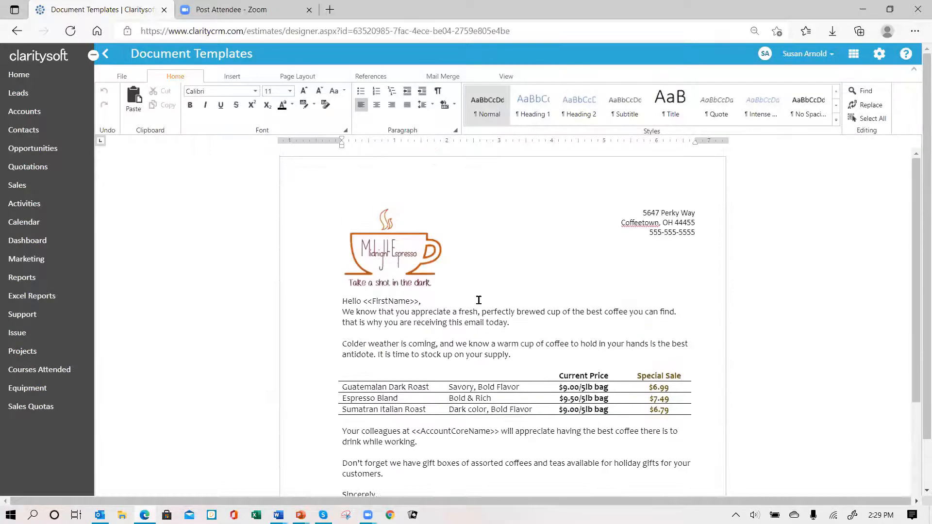
Step: Check the text wrapping options for the Midnight Espresso logo, and try moving the logo beside the address and back
click(393, 252)
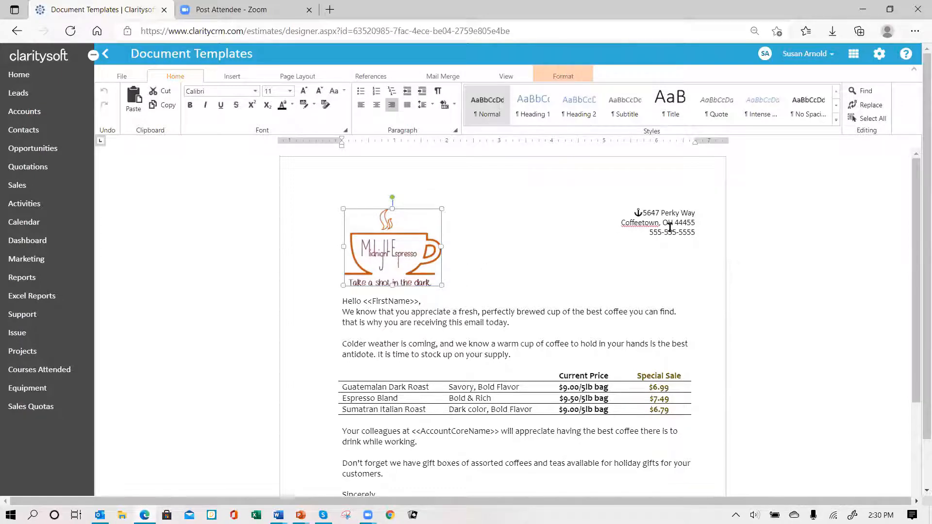
click(671, 224)
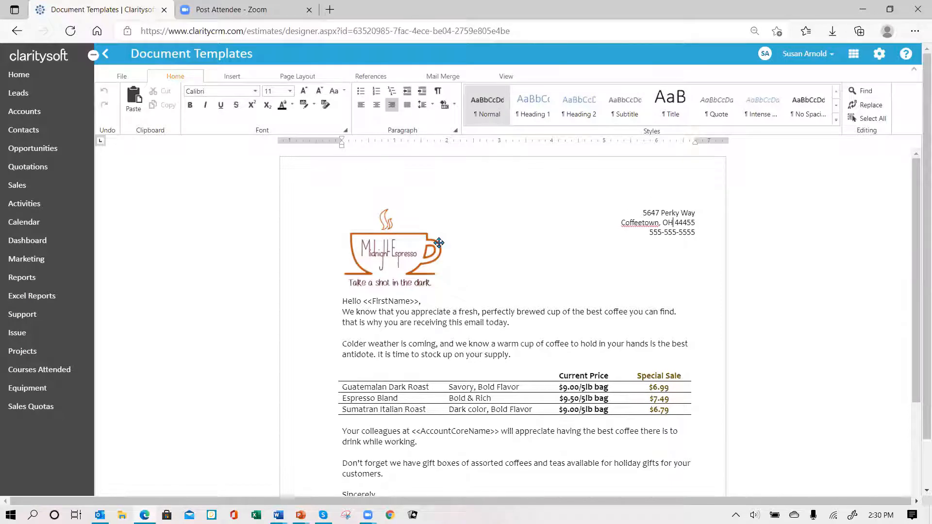
click(388, 255)
right_click(387, 256)
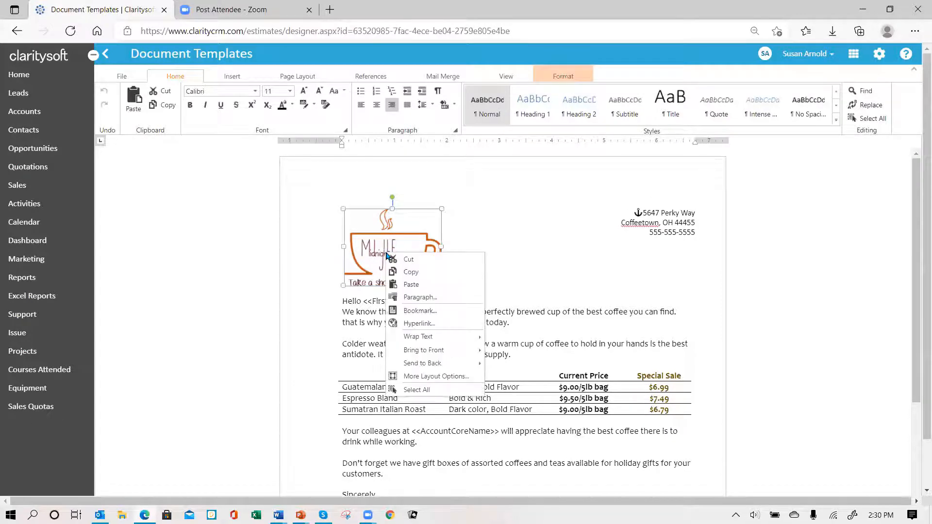
mouse_move(455, 344)
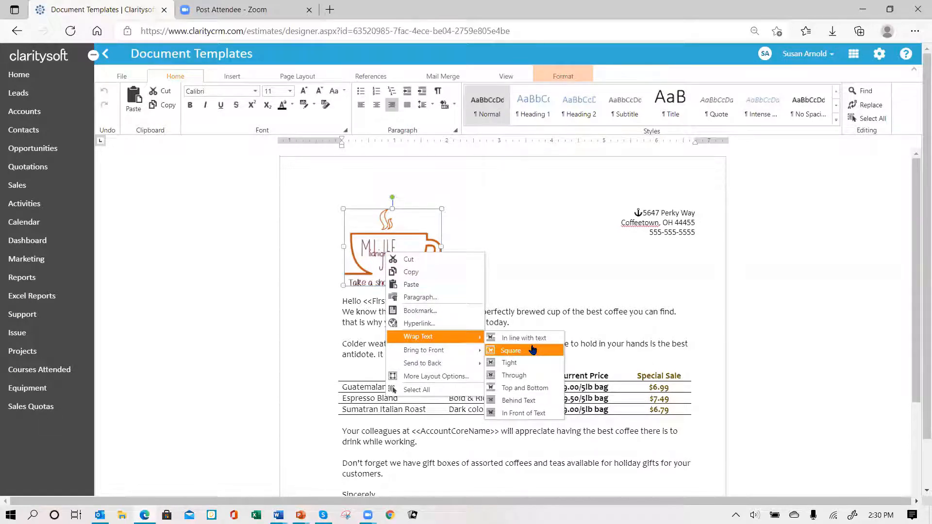
click(516, 223)
drag(396, 250, 642, 247)
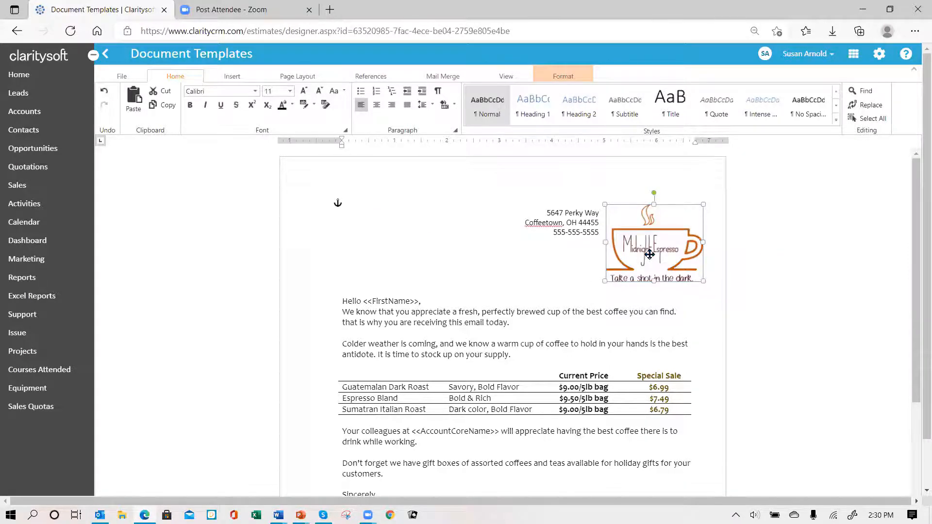
drag(650, 238, 385, 243)
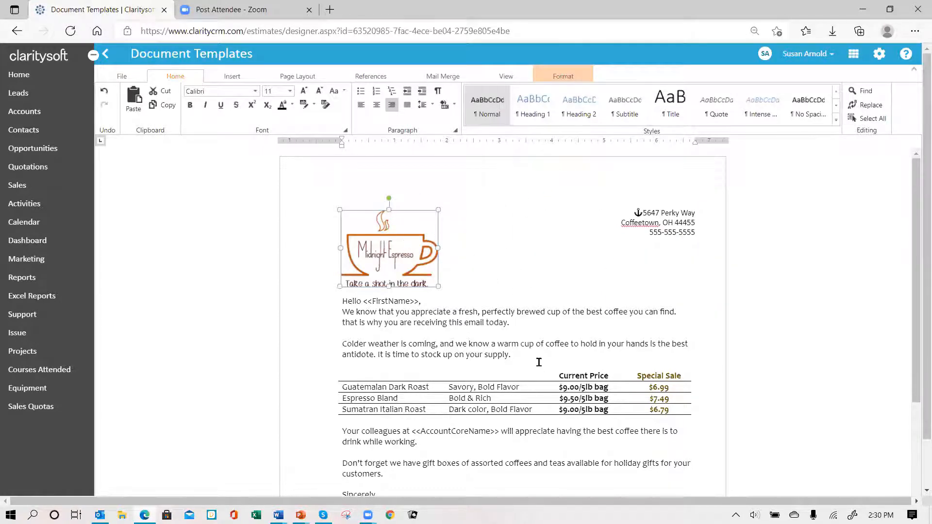
Step: Examine the template's body text, borderless coffee price table, merge fields and closing image
scroll(541, 369, down, 2)
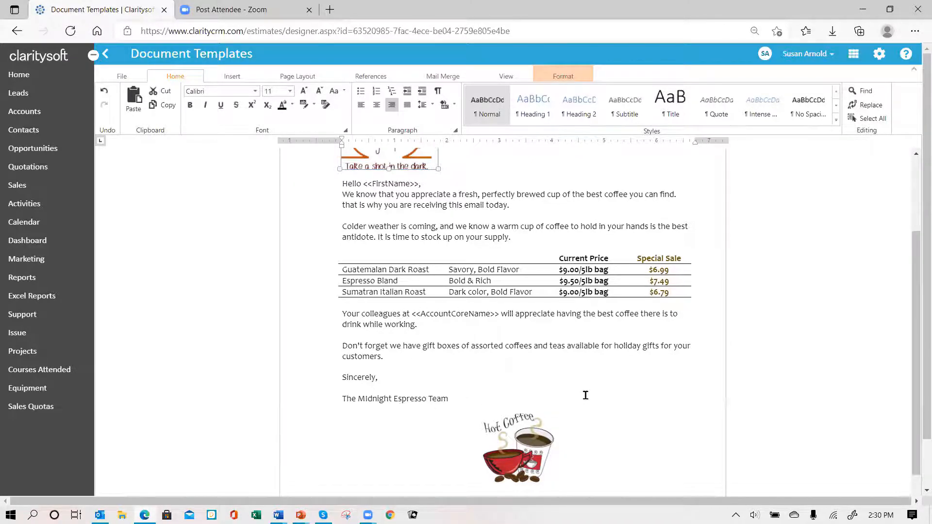
scroll(595, 391, down, 2)
scroll(631, 386, up, 4)
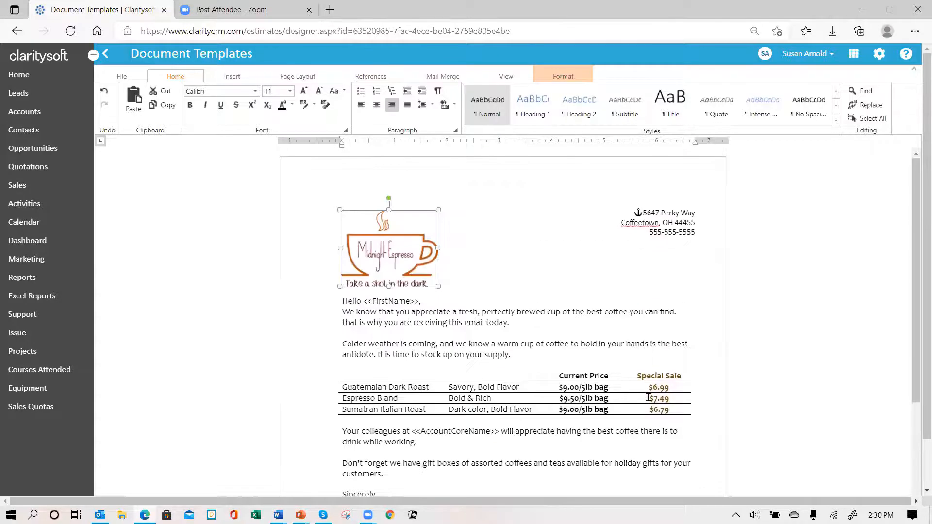
scroll(508, 459, down, 3)
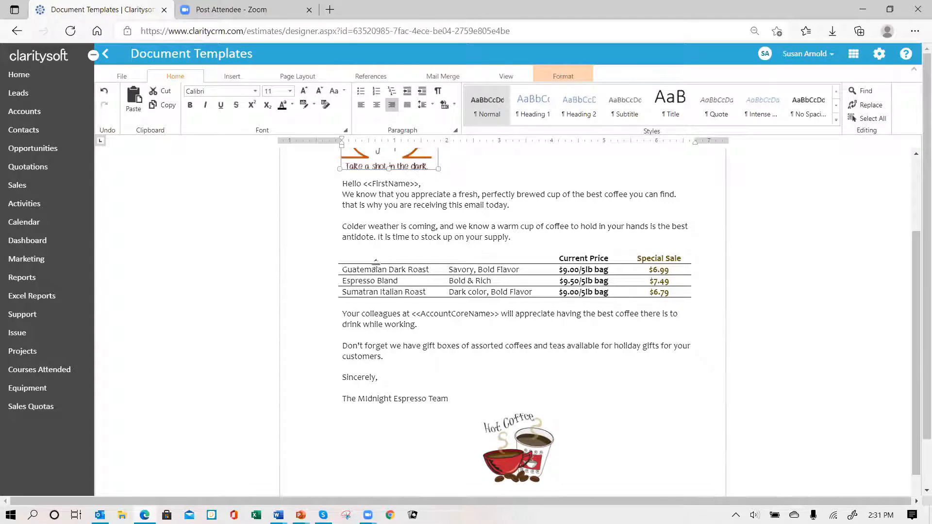
click(340, 268)
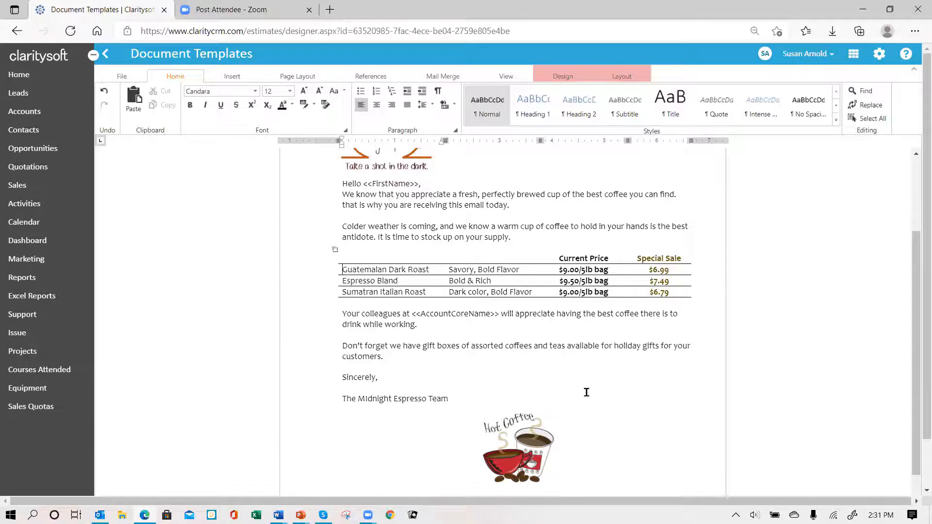
scroll(591, 377, up, 3)
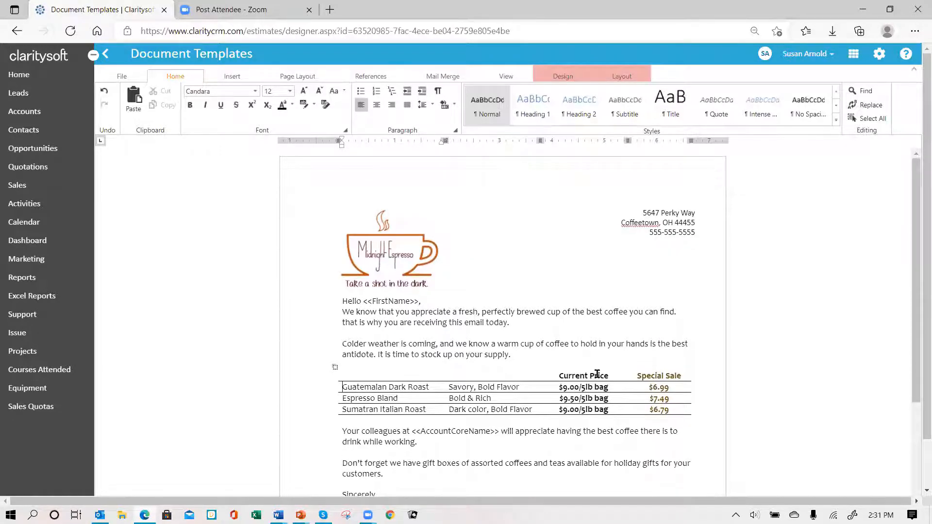
click(326, 187)
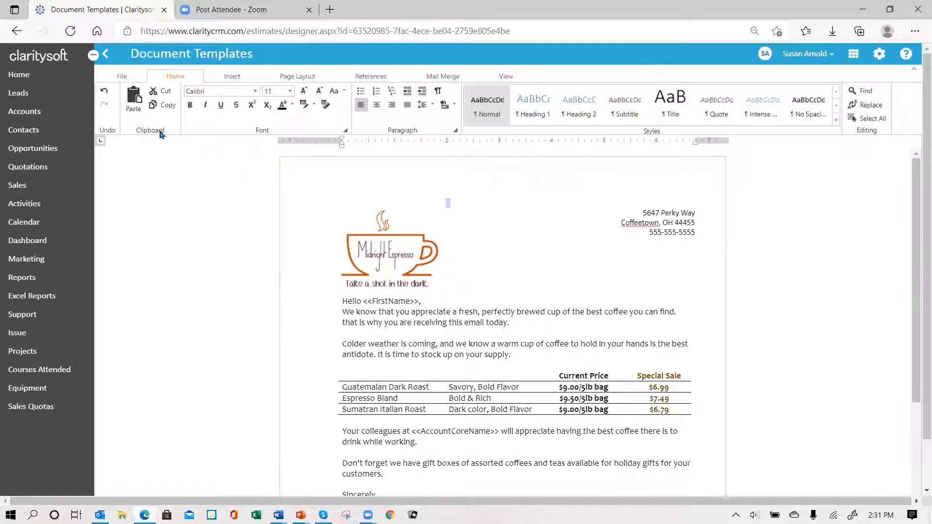
Step: Save the Coffee Special Sale template and exit it, and save and close the contact
click(122, 78)
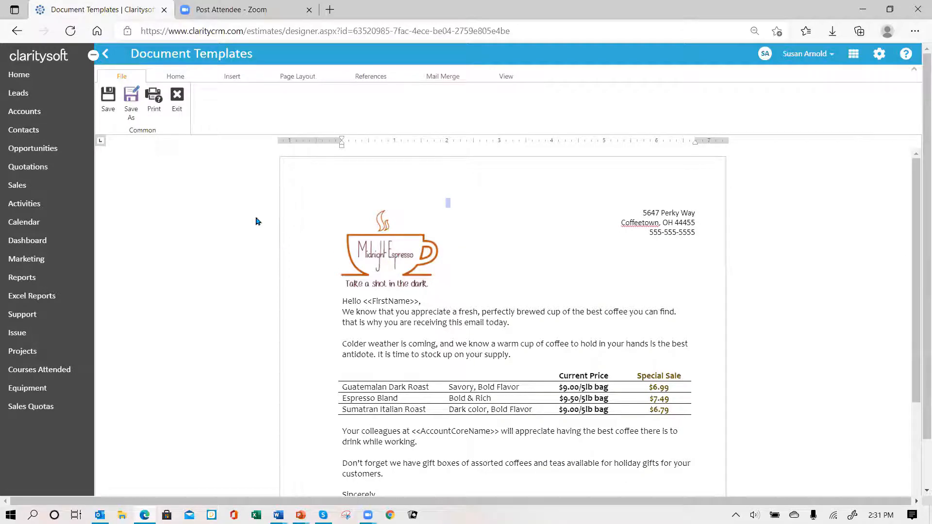
click(109, 111)
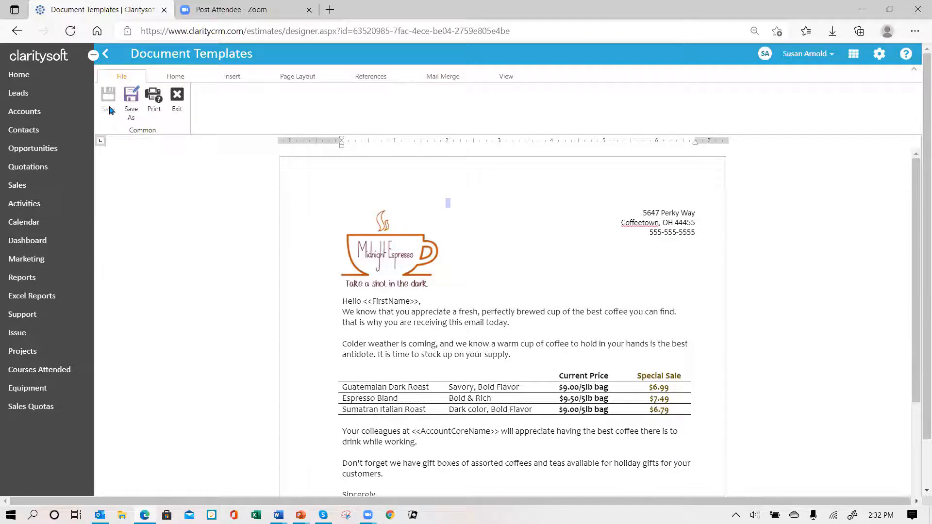
click(177, 101)
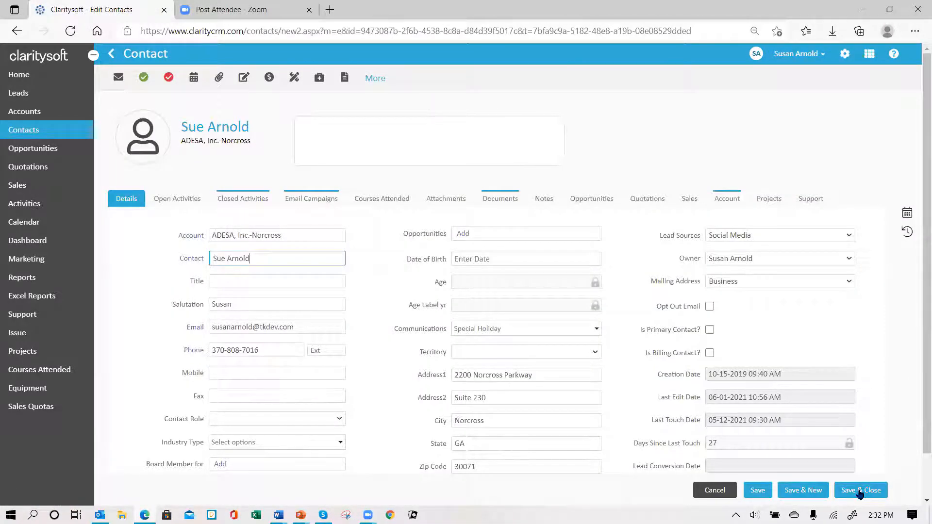
click(860, 492)
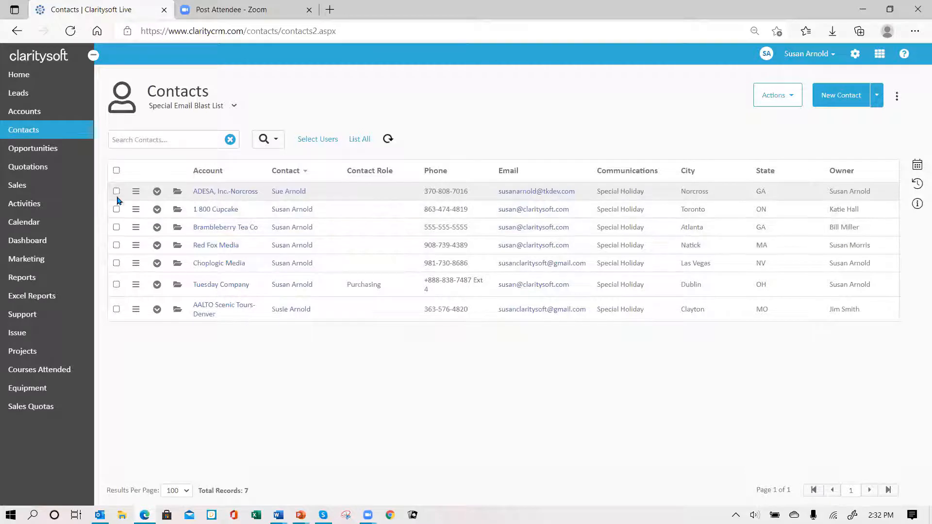
Step: Create documents from the Coffee Special Sale template for all checked contacts in the Special Email Blast List and prepare them for emailing
click(116, 171)
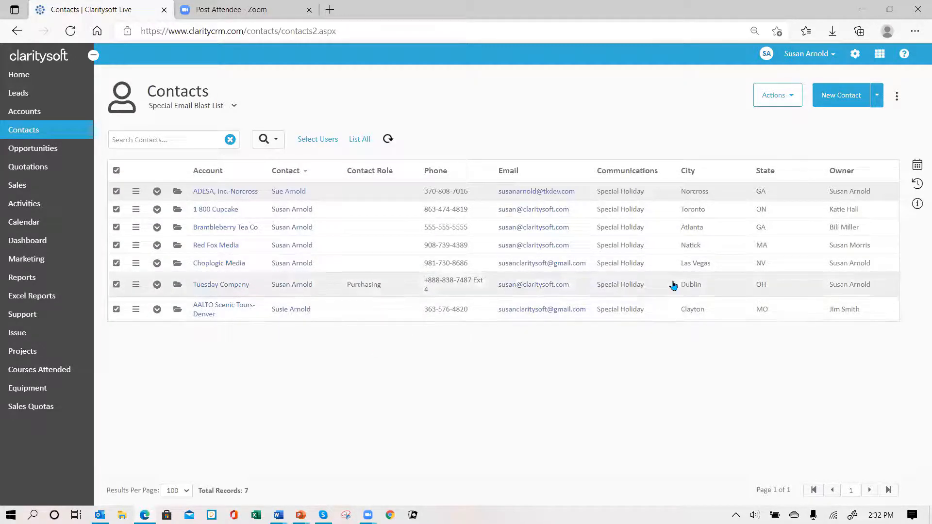
click(793, 97)
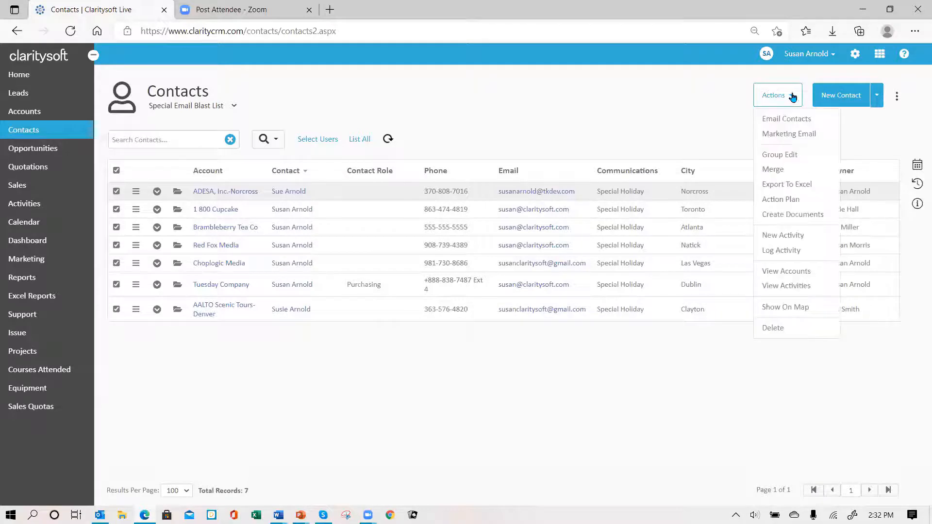
click(793, 214)
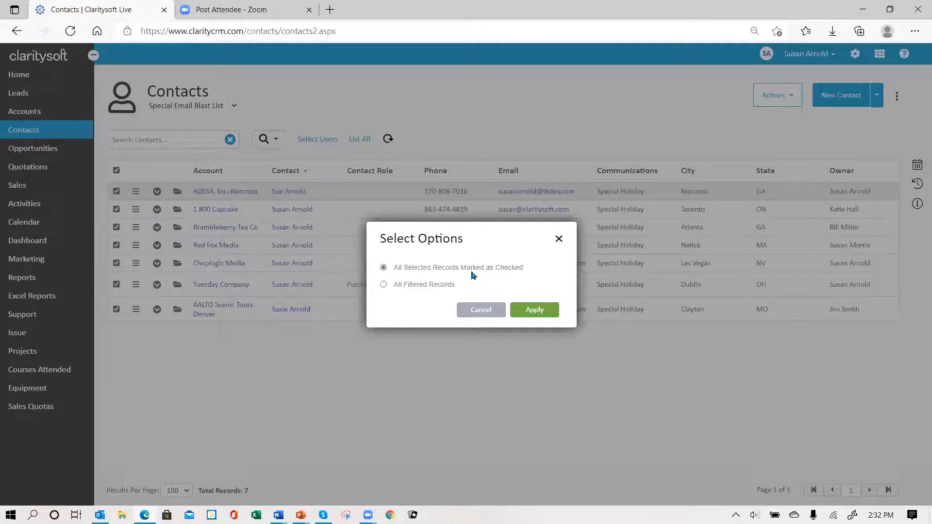
click(534, 311)
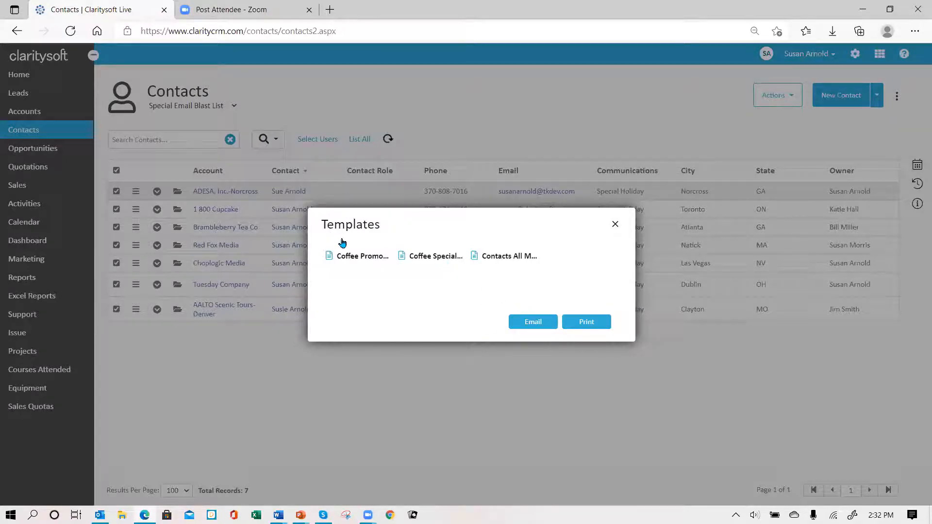
click(429, 258)
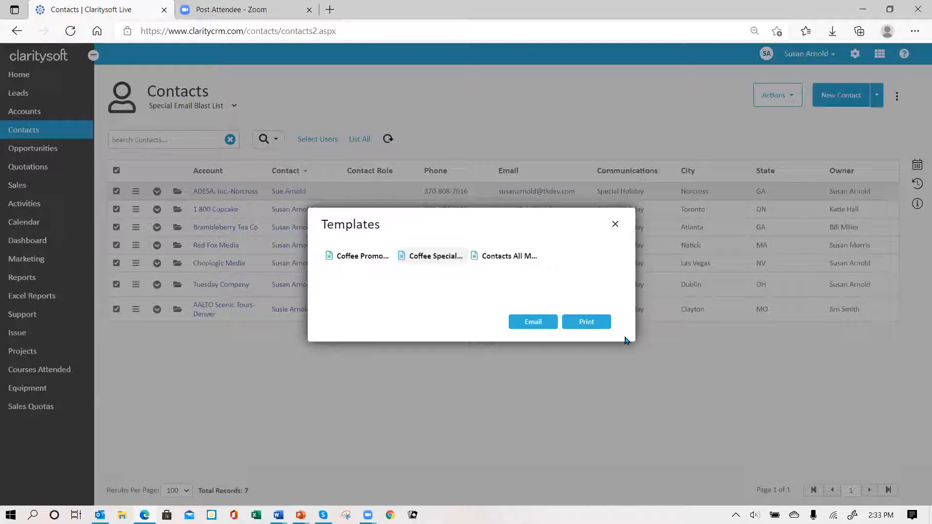
click(549, 325)
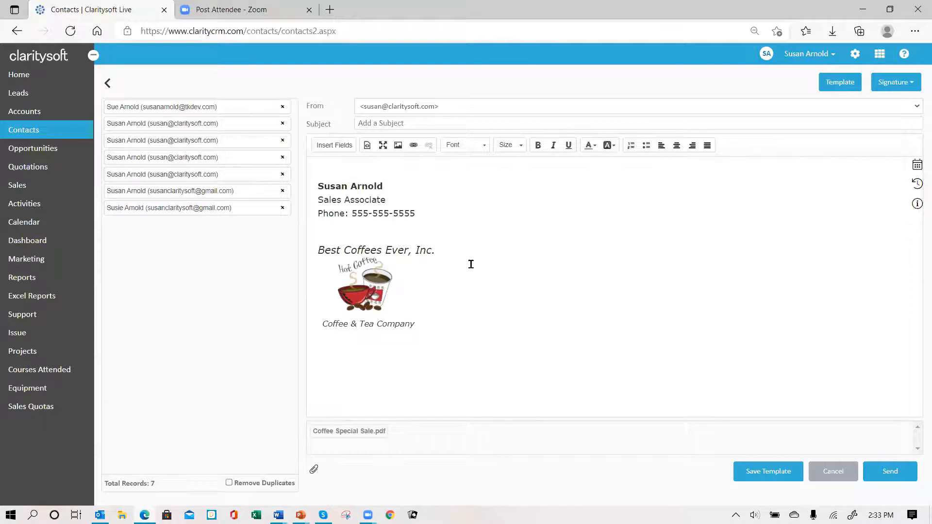
Step: Apply the Coffee Specials email template to the message and send it to the selected contacts
click(838, 89)
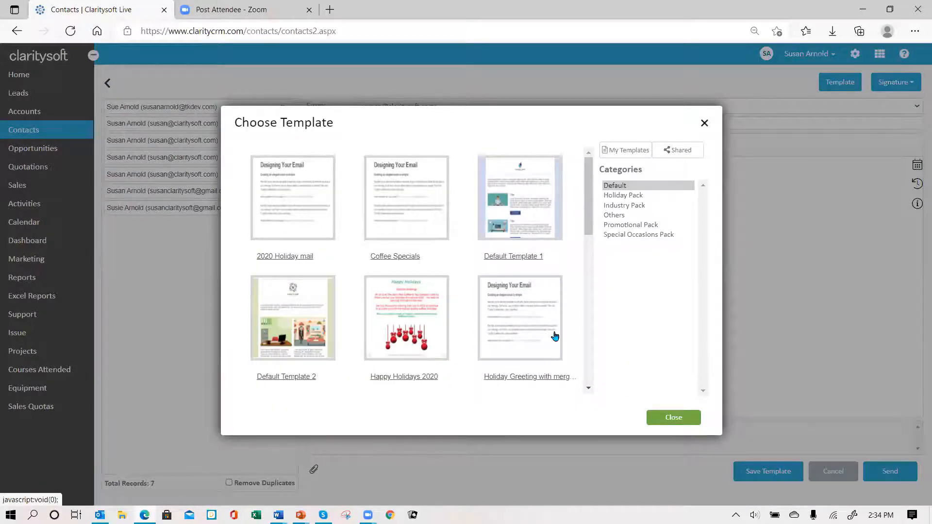
click(399, 212)
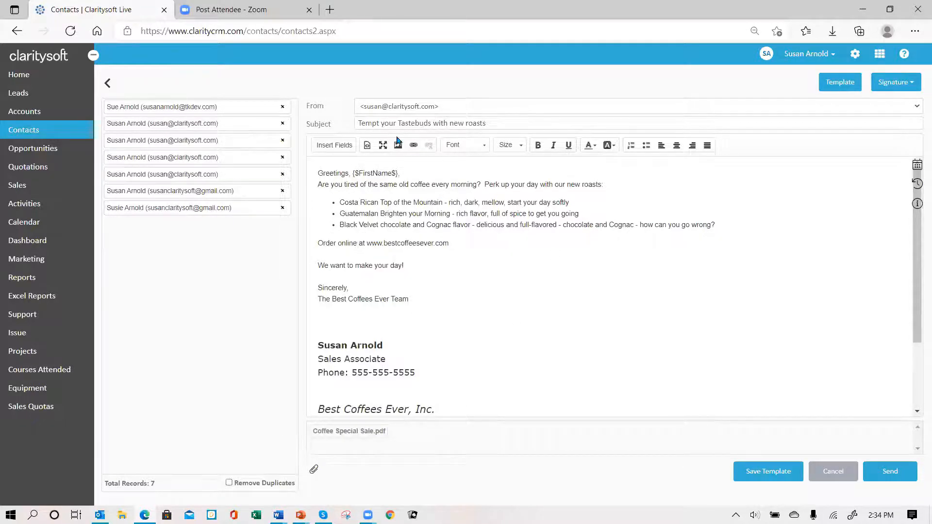
click(893, 474)
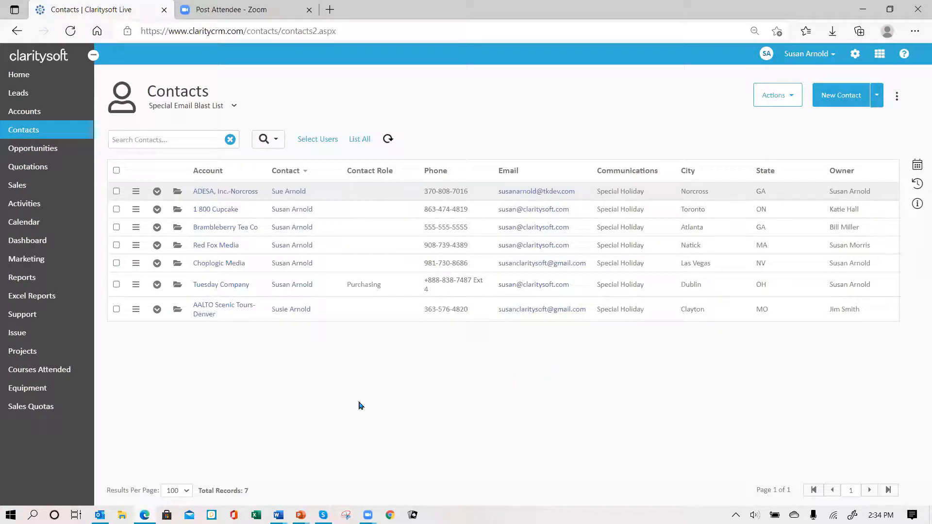
Step: Check the documents stored under the ADESA, Inc.-Norcross contact, and collapse the record's details
click(157, 191)
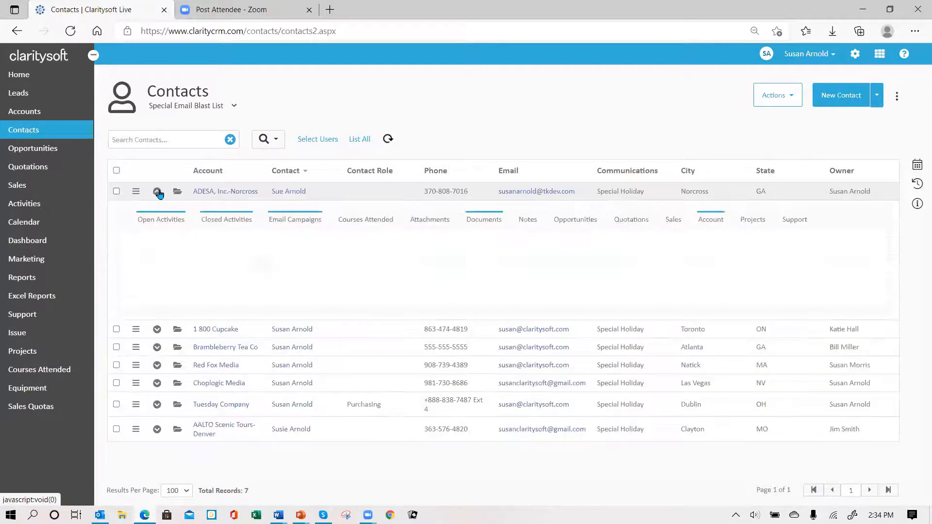
click(487, 221)
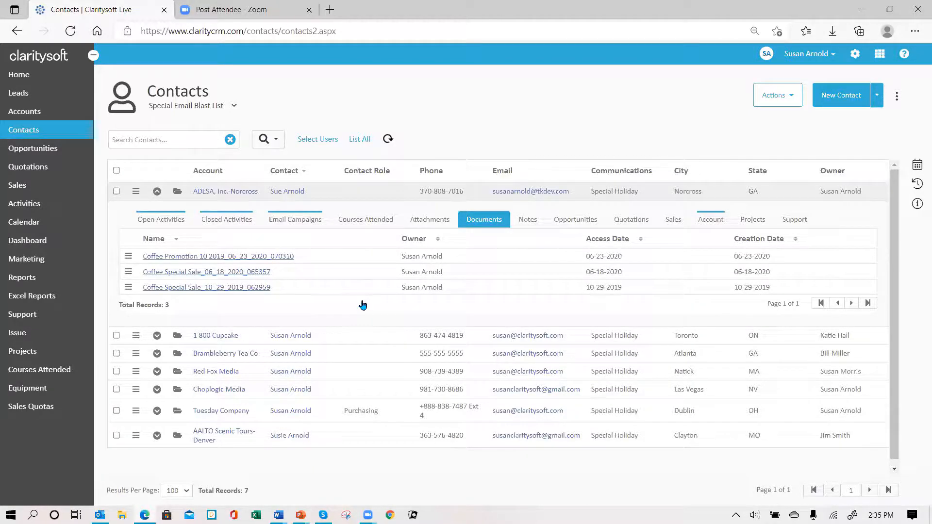
click(156, 192)
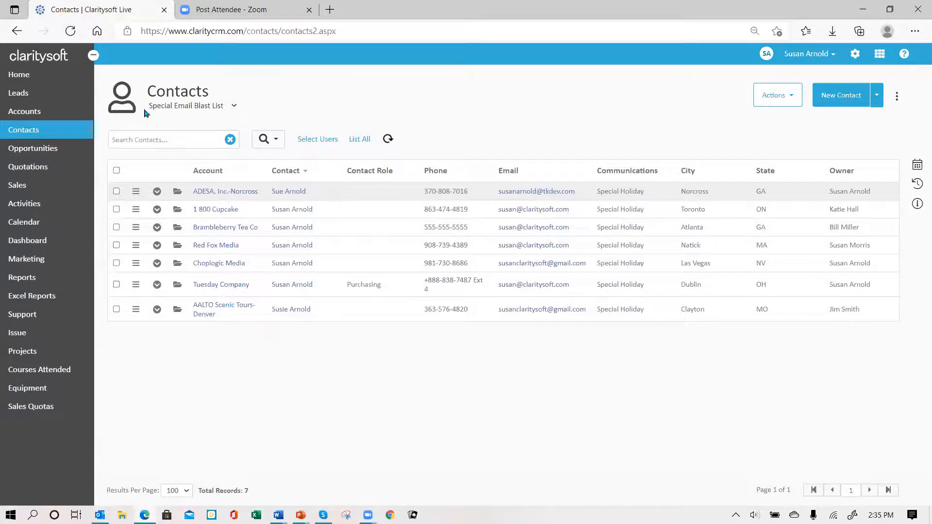
Step: Check the actions available for opportunities, including Create Documents
click(40, 155)
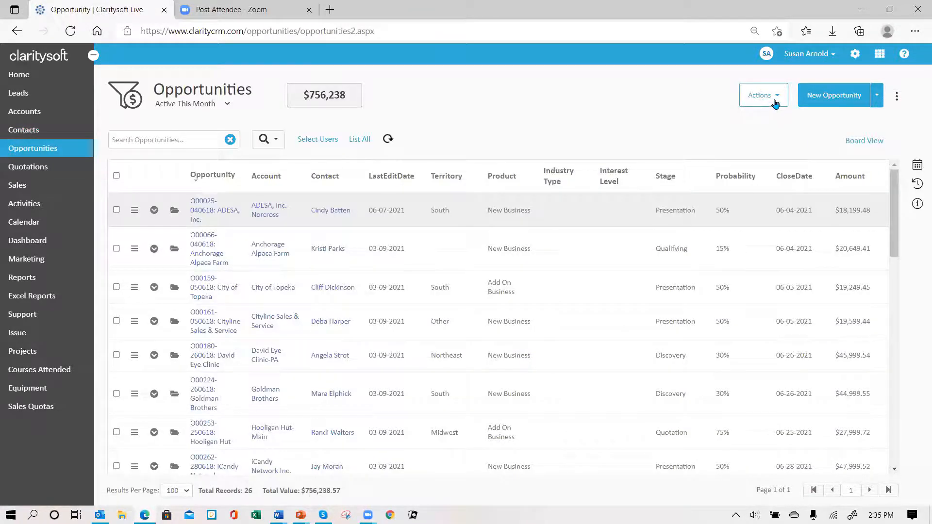
click(776, 103)
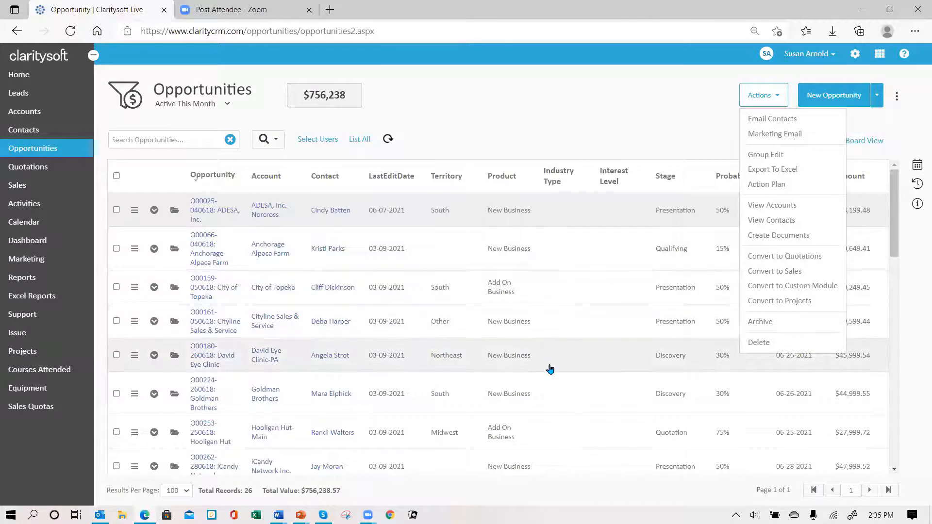
click(512, 138)
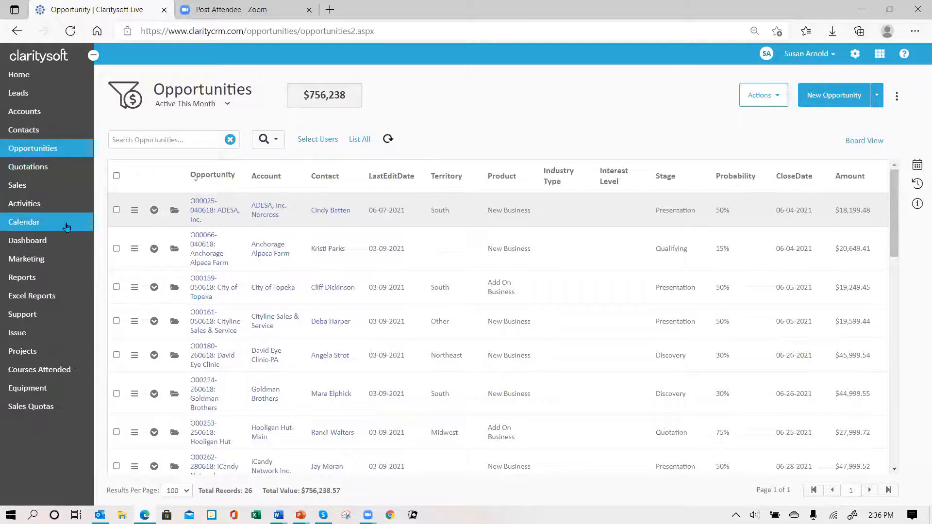
Step: Open the MRS Quote template for editing from the Aeromass-OH quotation's documents
click(47, 169)
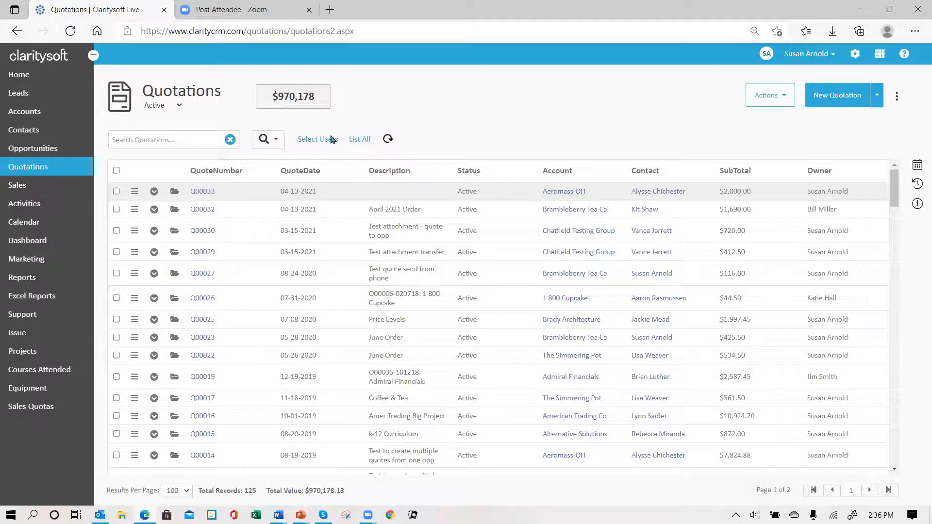
click(173, 193)
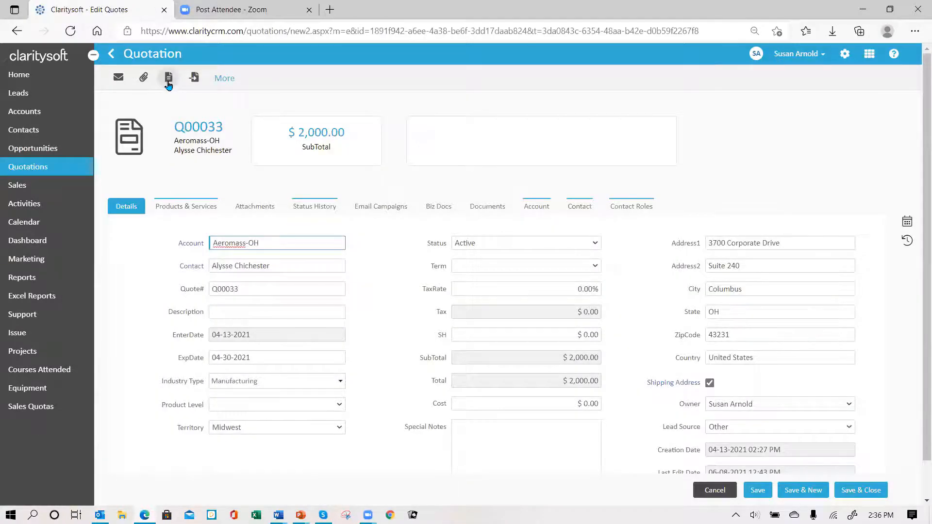
click(170, 80)
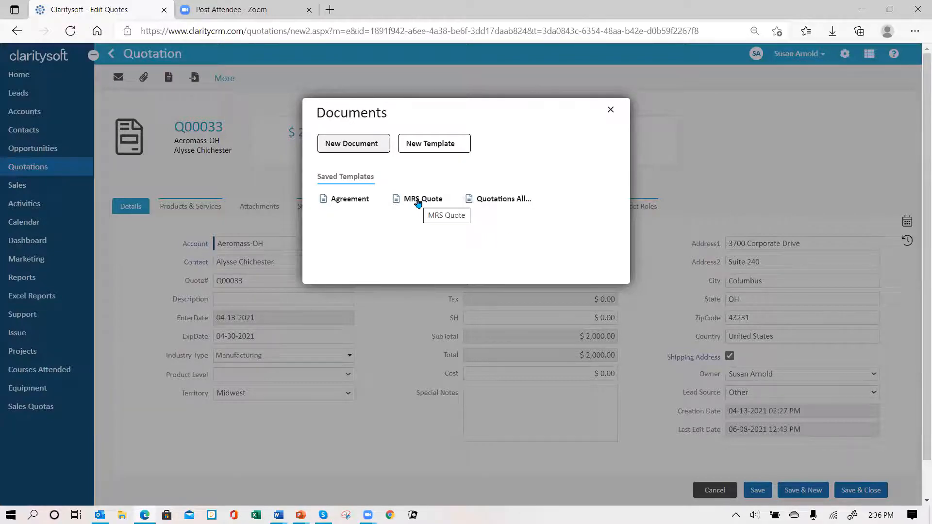
click(418, 203)
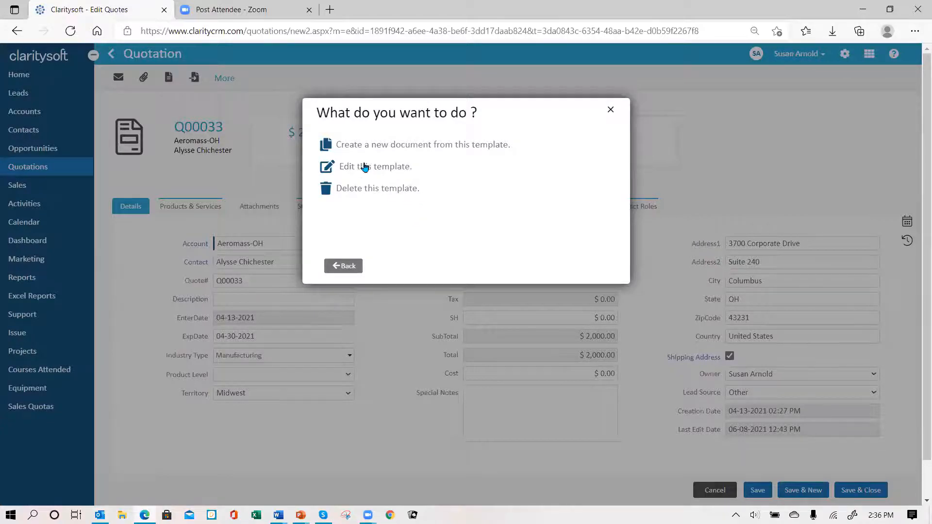
click(365, 168)
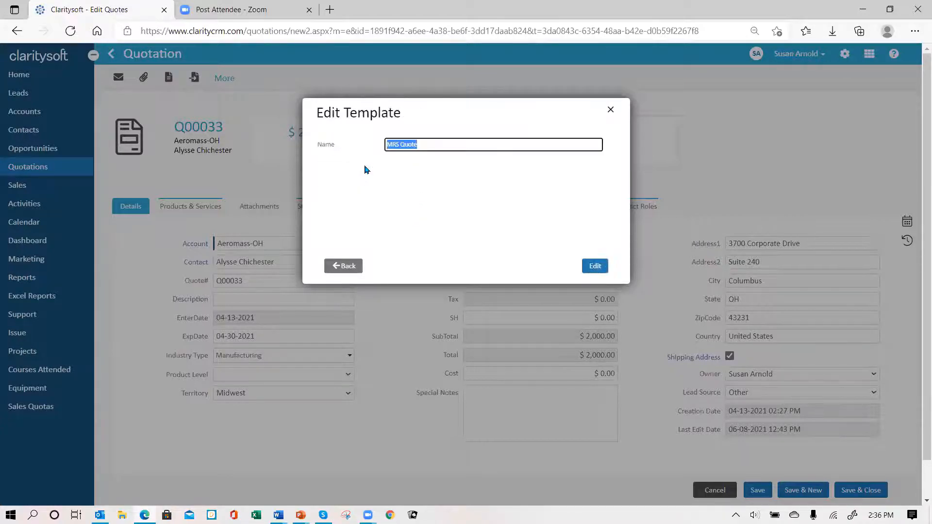
click(596, 267)
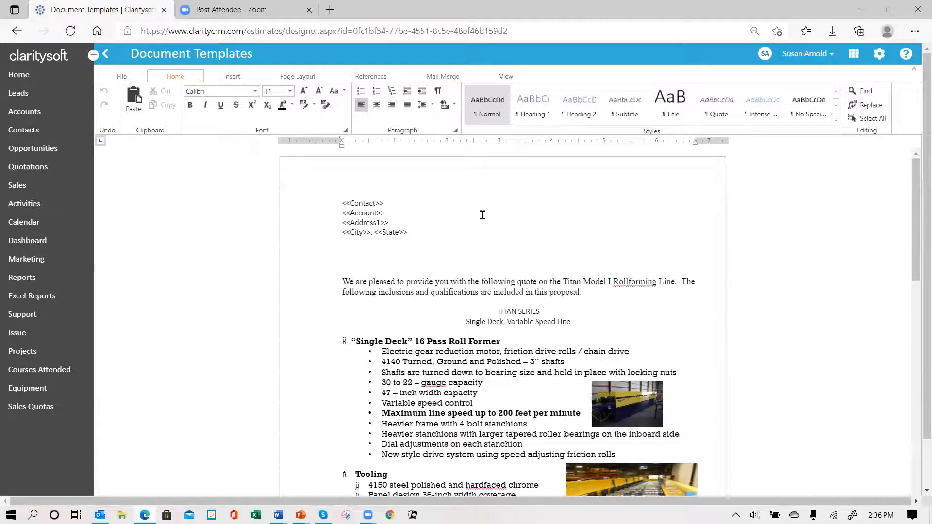
Step: Examine the MRS Quote template's merge fields, product specification lists and equipment images
scroll(508, 380, down, 3)
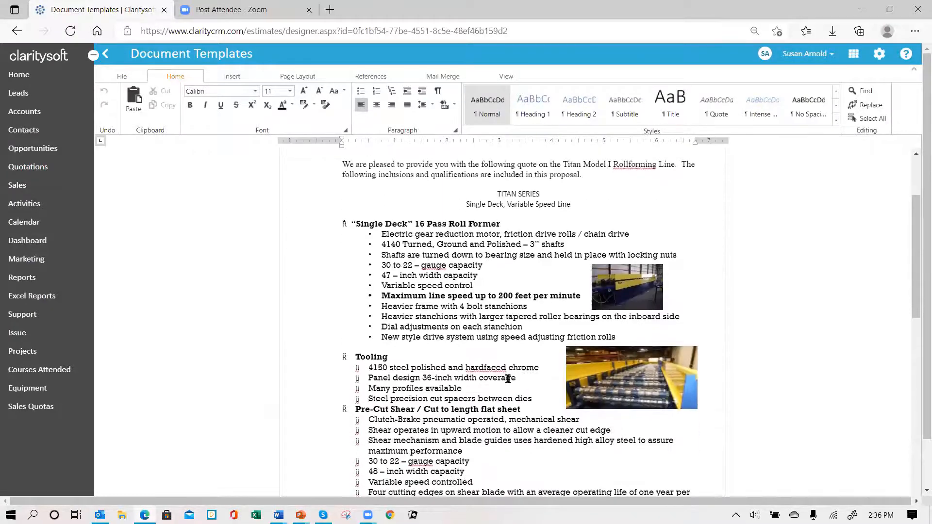
scroll(498, 348, up, 3)
scroll(498, 349, down, 6)
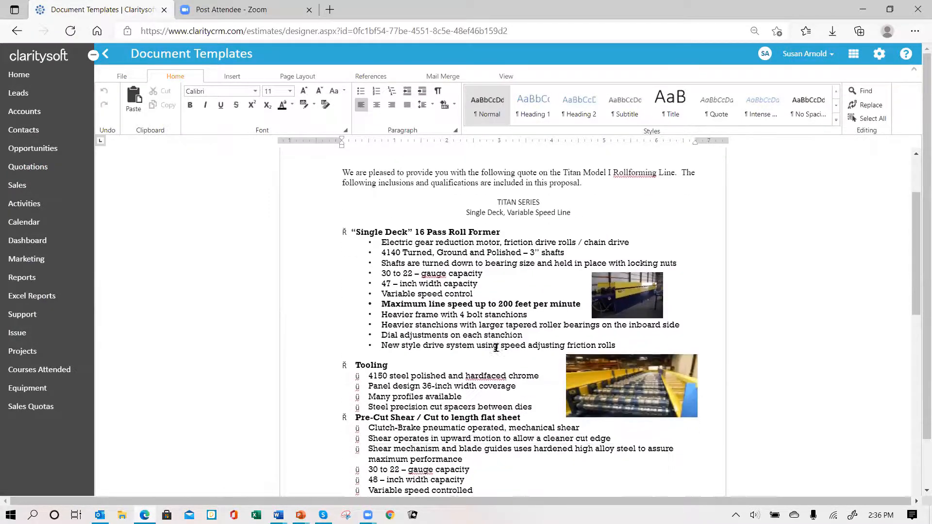
scroll(478, 245, up, 4)
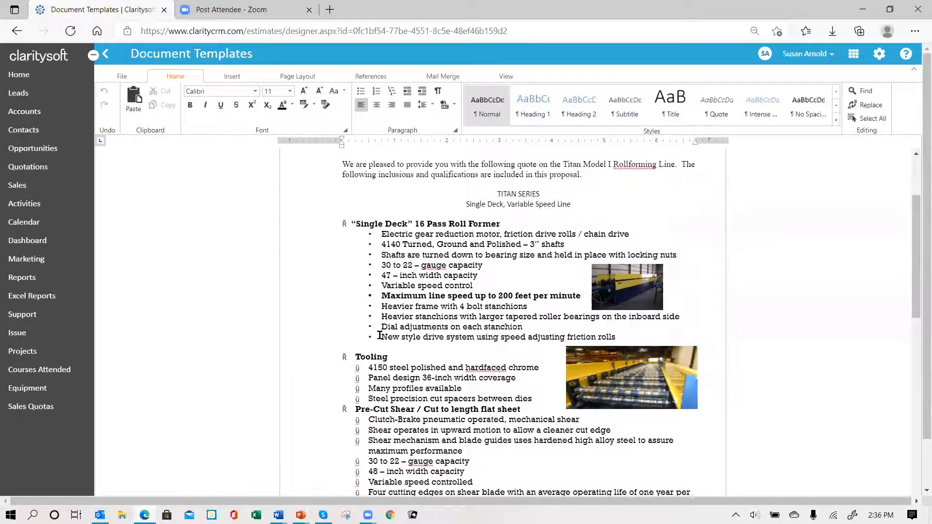
scroll(381, 329, down, 4)
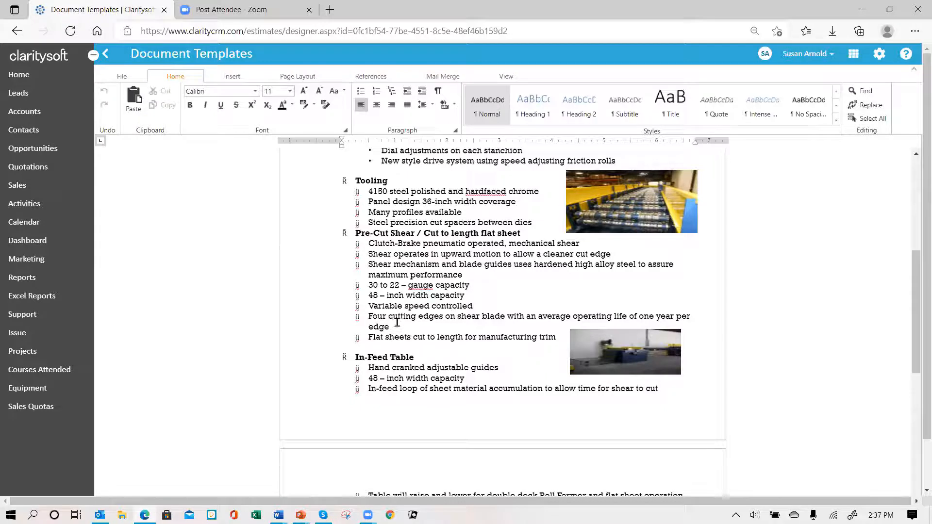
scroll(446, 286, down, 7)
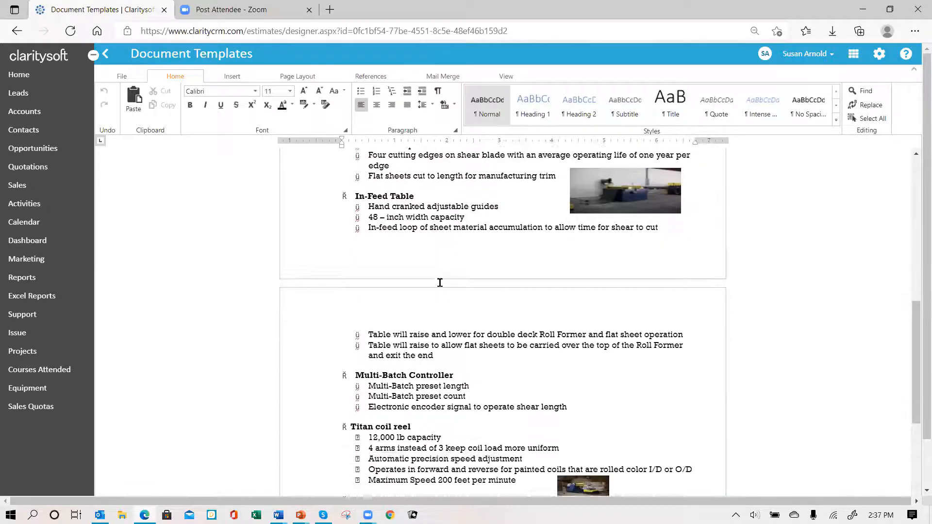
scroll(442, 278, up, 3)
scroll(442, 279, up, 9)
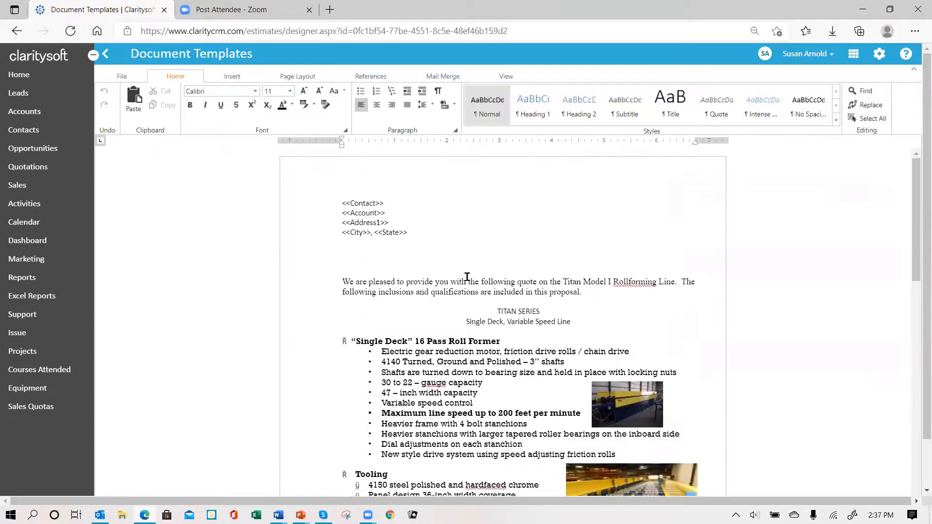
scroll(427, 223, down, 5)
scroll(427, 223, up, 5)
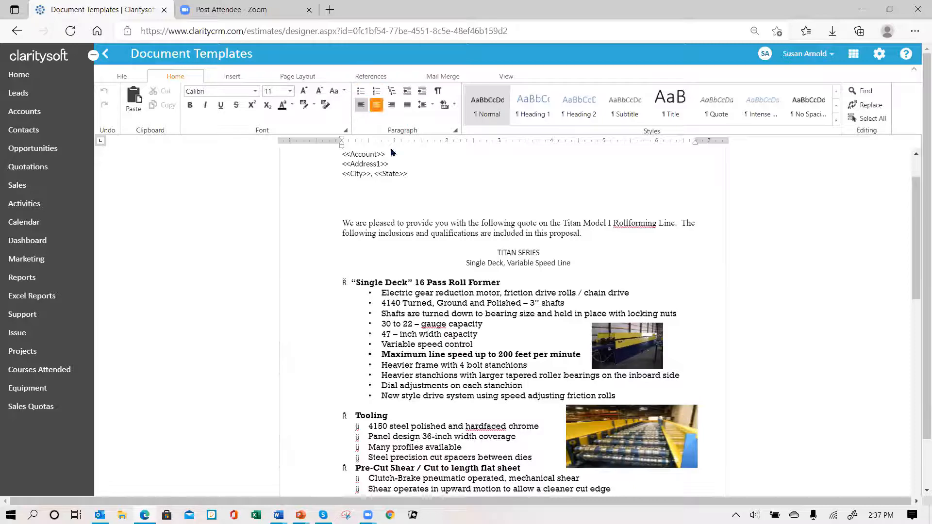
Step: Try applying bullets to the four lines under the Tooling heading, and undo the bullet formatting
scroll(436, 365, down, 3)
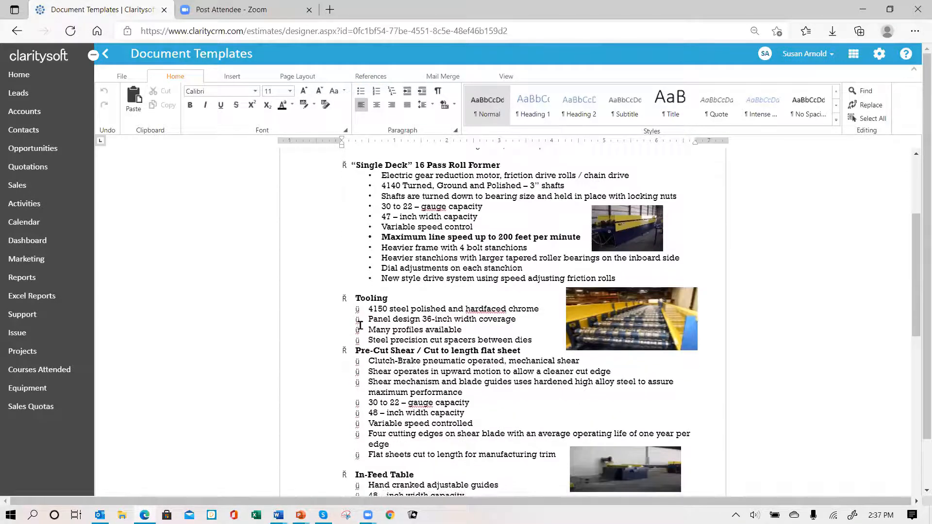
drag(368, 307, 537, 340)
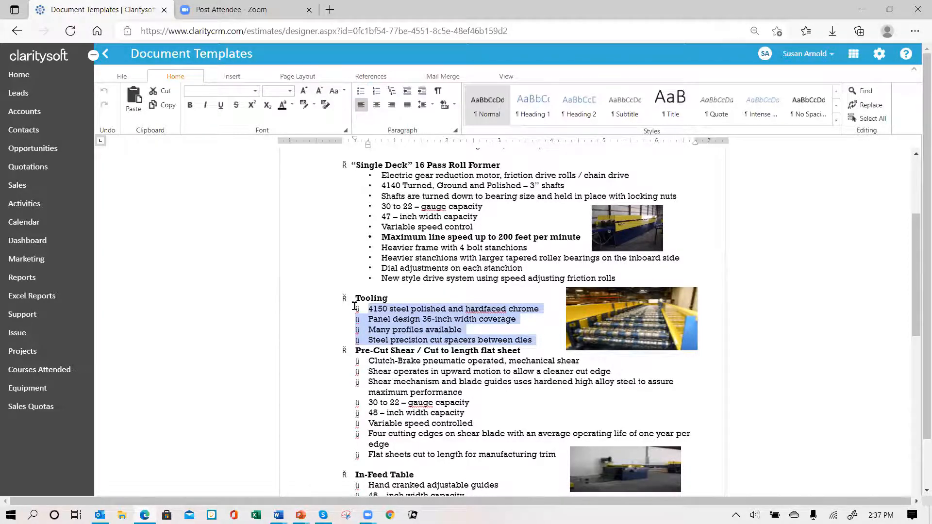
drag(328, 310, 537, 338)
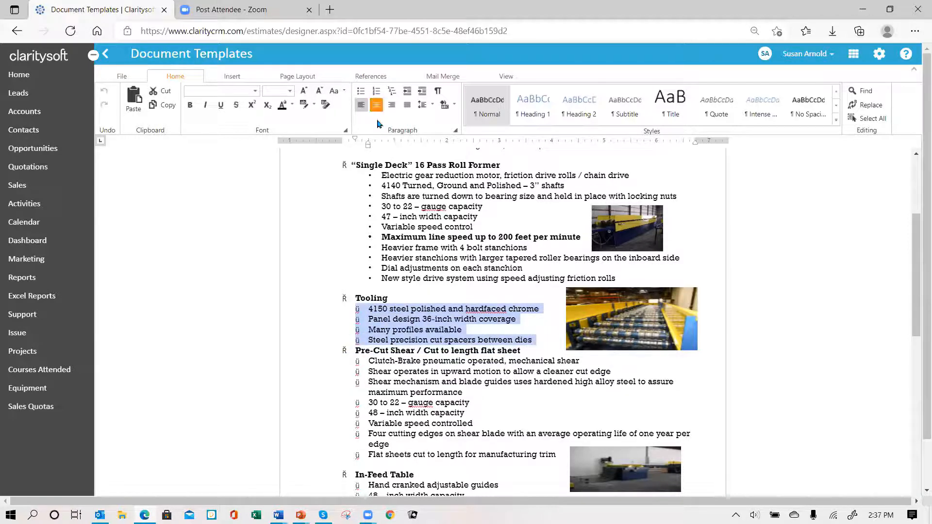
click(360, 96)
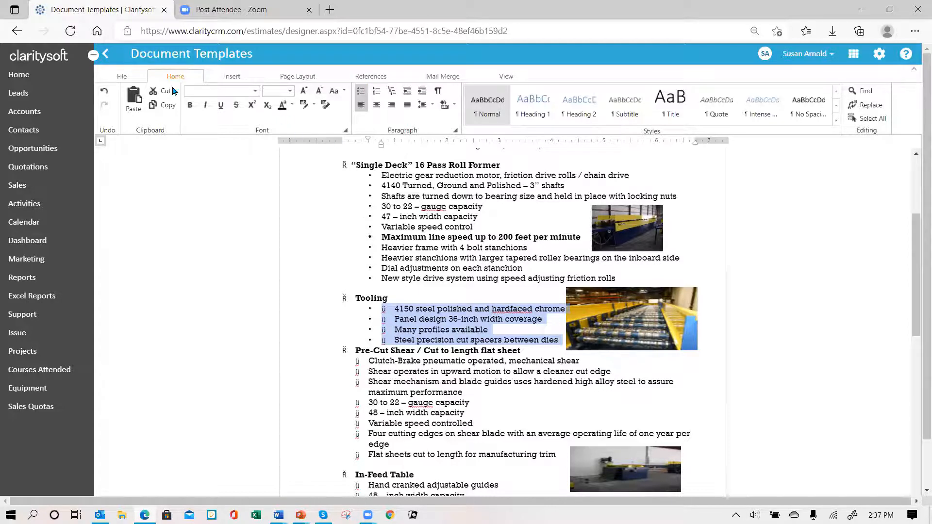
click(120, 77)
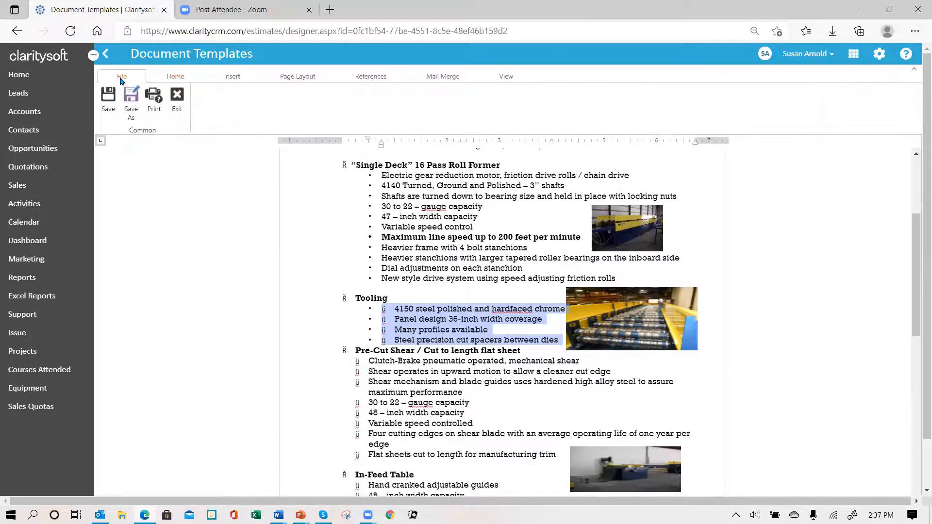
click(176, 79)
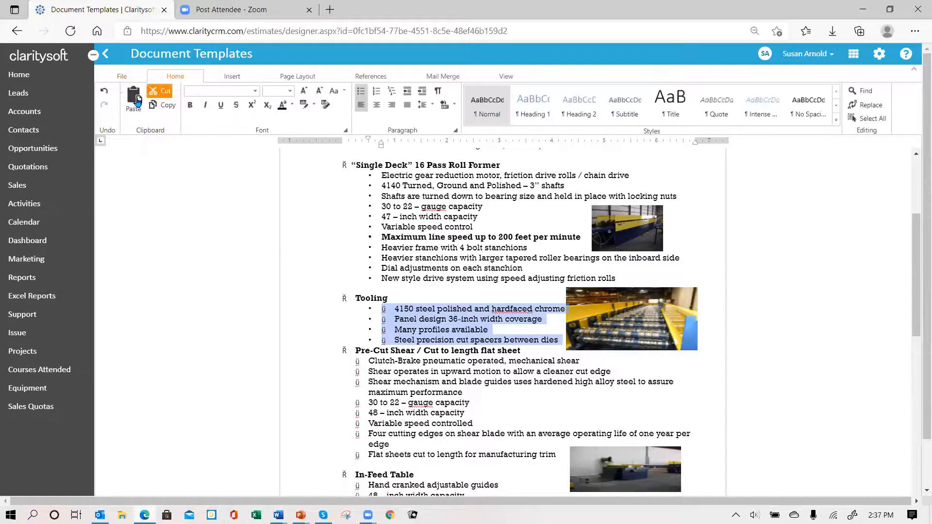
click(104, 91)
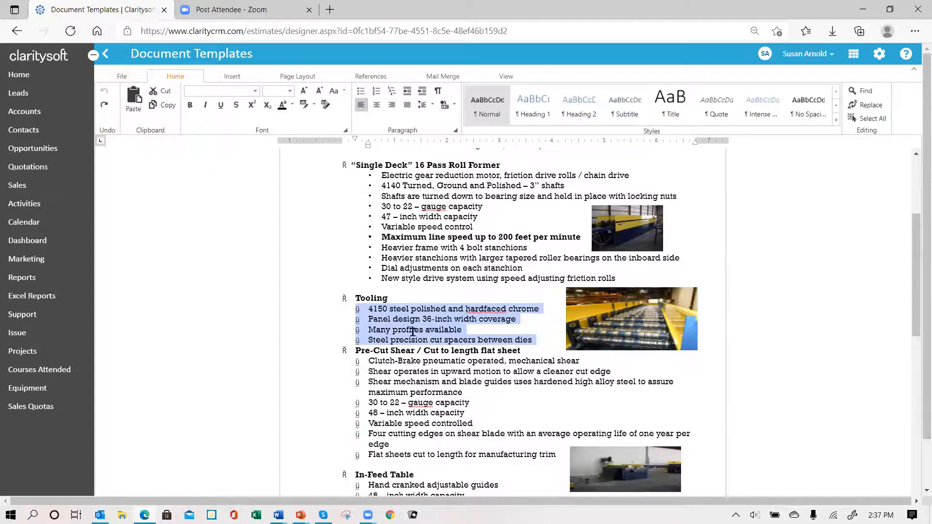
Step: Apply bullets to the four lines under the Tooling heading of the MRS Quote template
click(371, 309)
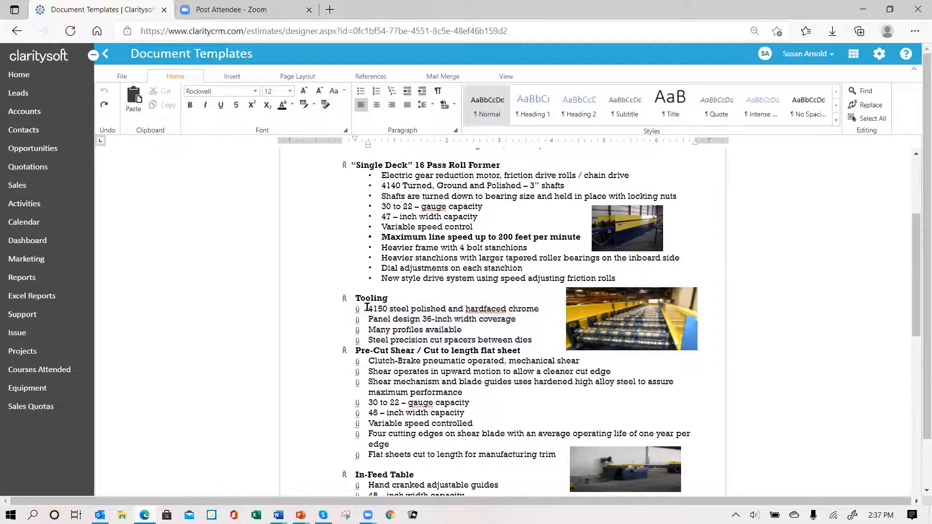
drag(369, 309, 537, 340)
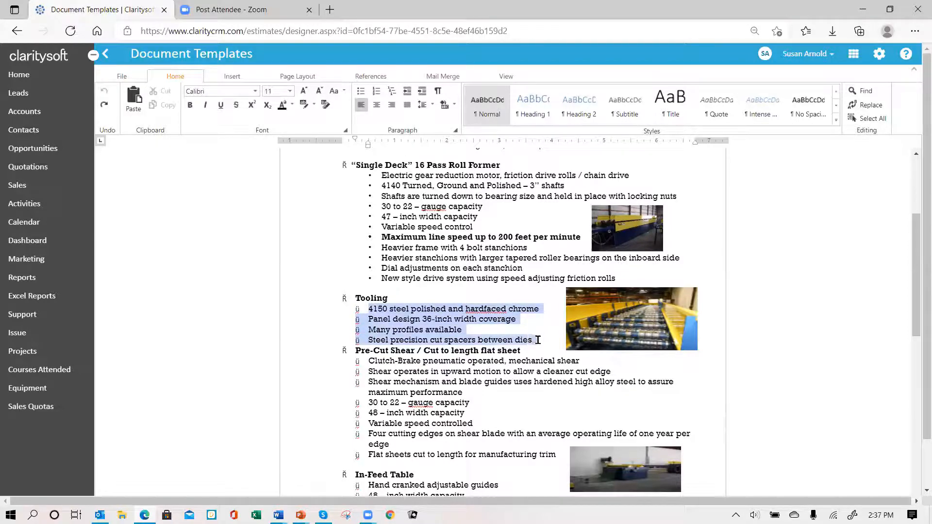
click(360, 93)
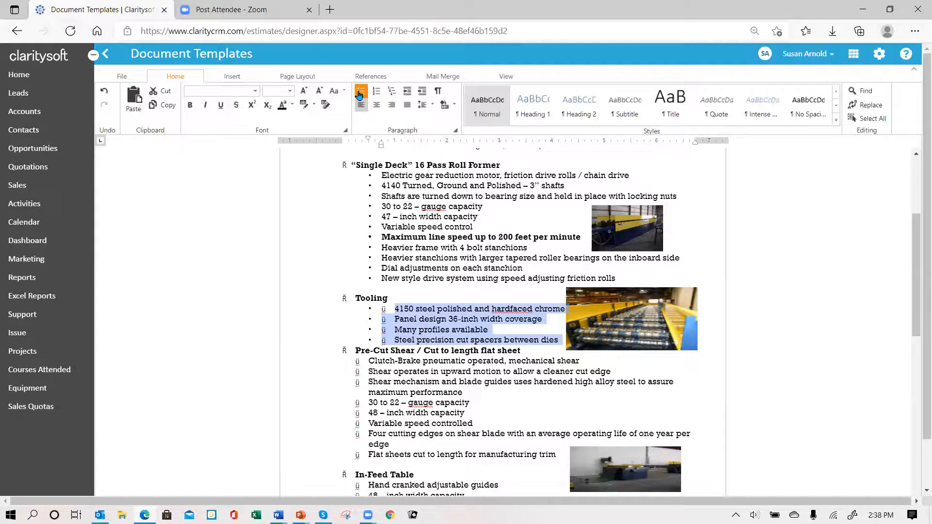
click(424, 330)
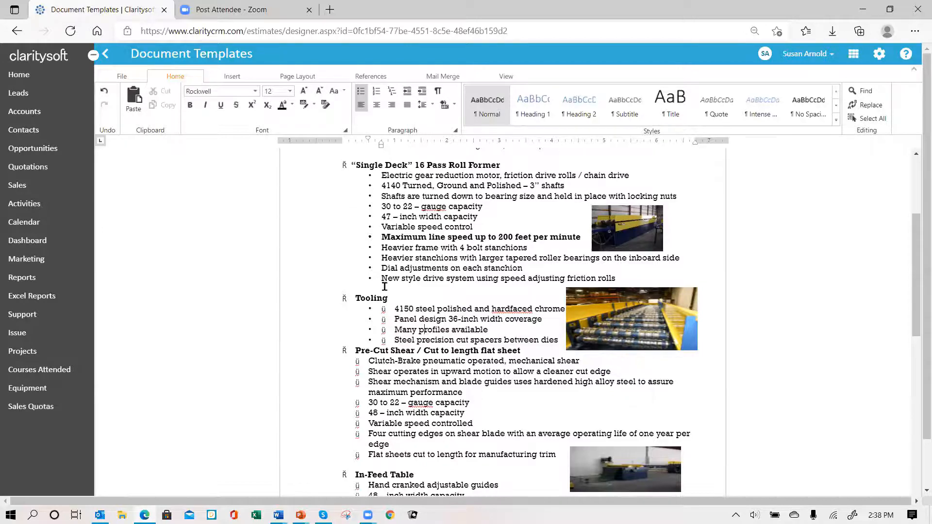
Step: Save the MRS Quote template and exit the template editor
click(122, 77)
click(112, 101)
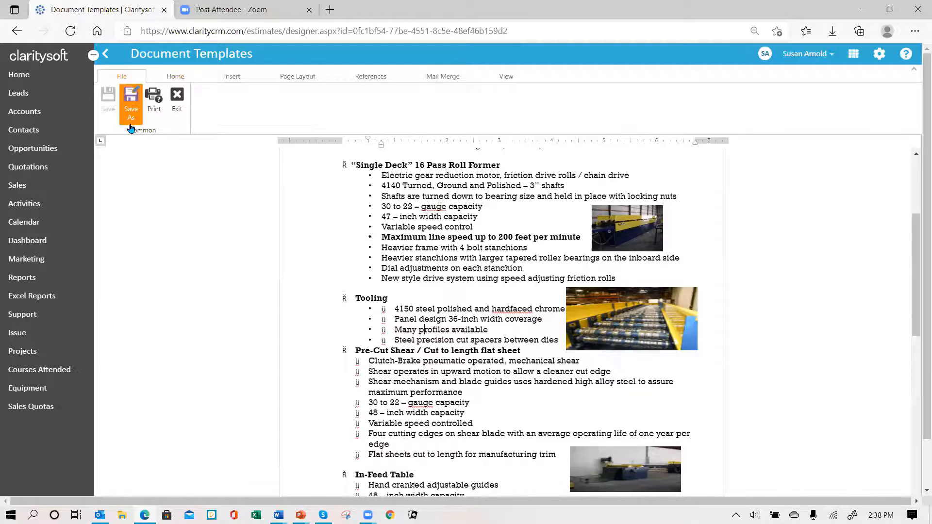
click(183, 111)
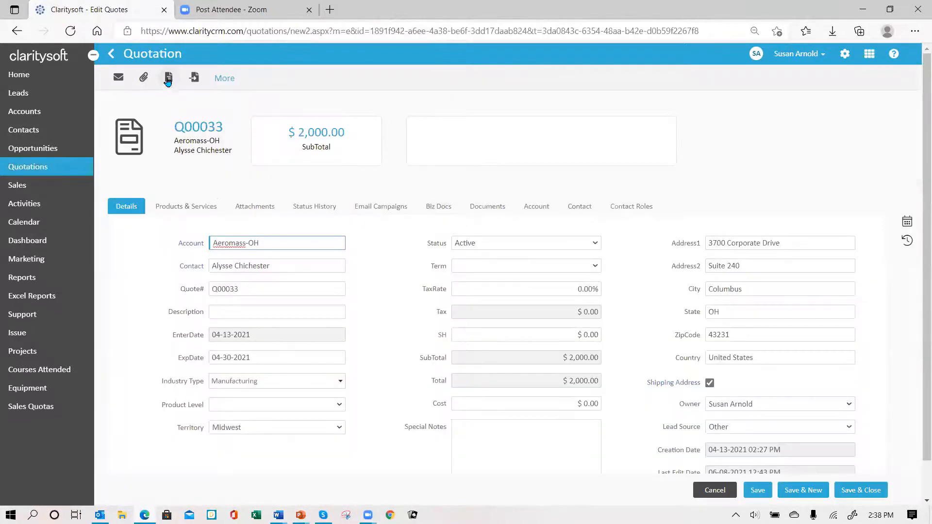
Step: Create a new document named Test from the MRS Quote template for the Aeromass-OH quotation
click(169, 77)
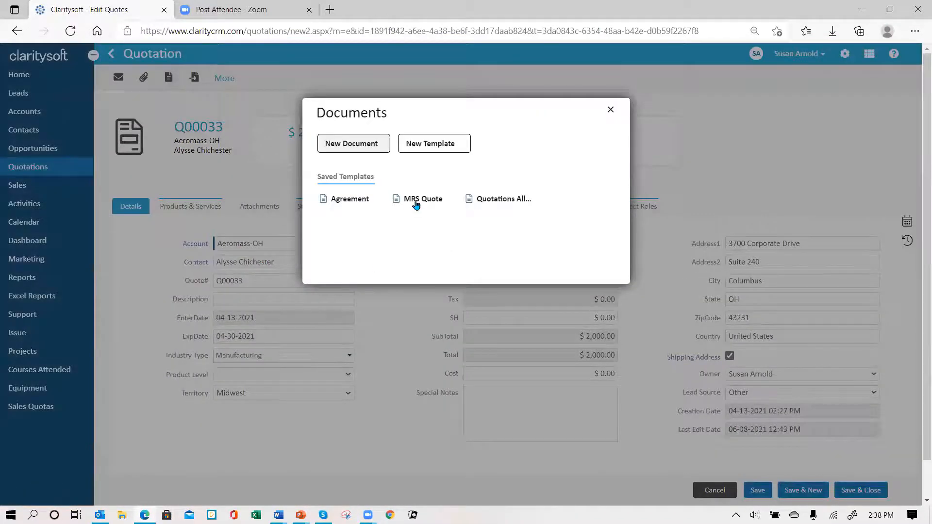
click(411, 204)
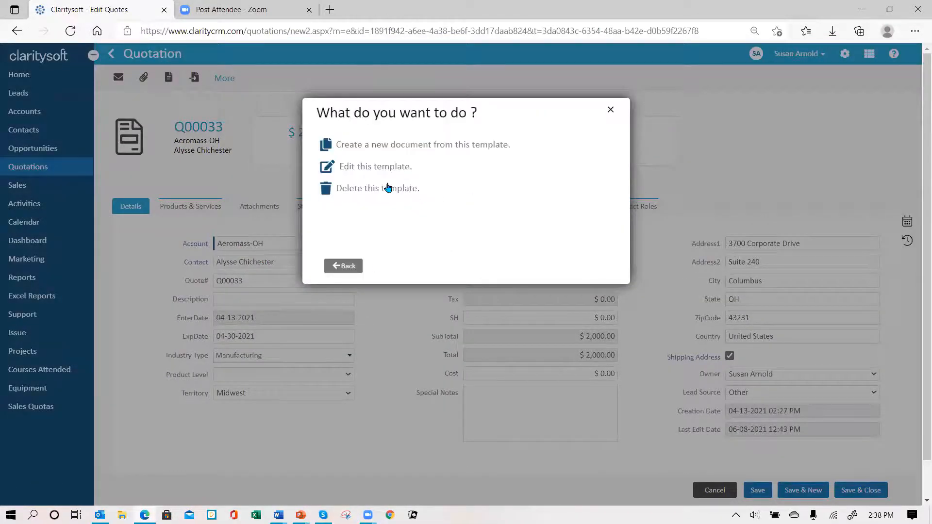
click(377, 145)
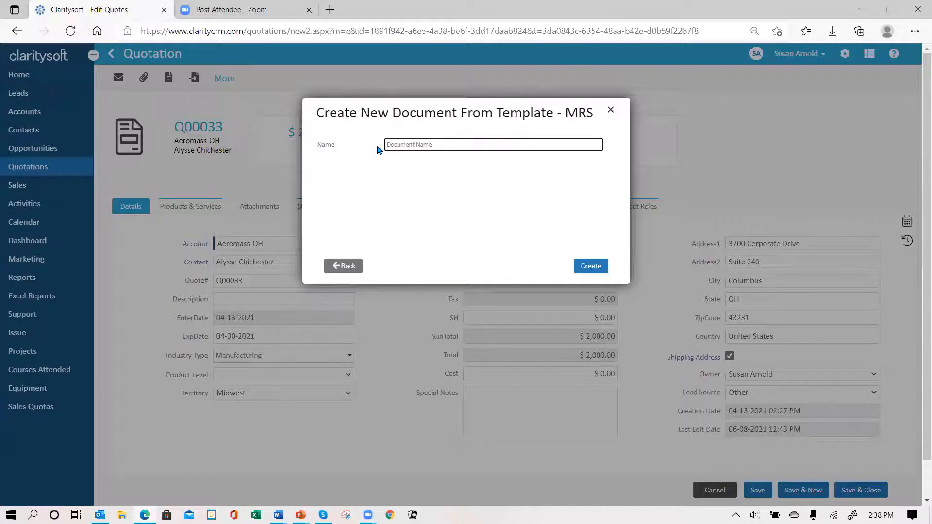
text(Test)
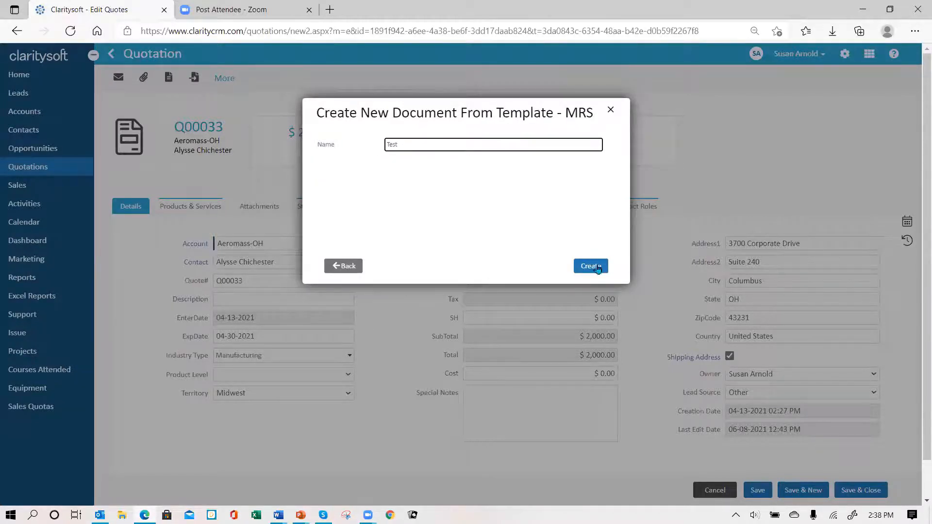
click(595, 266)
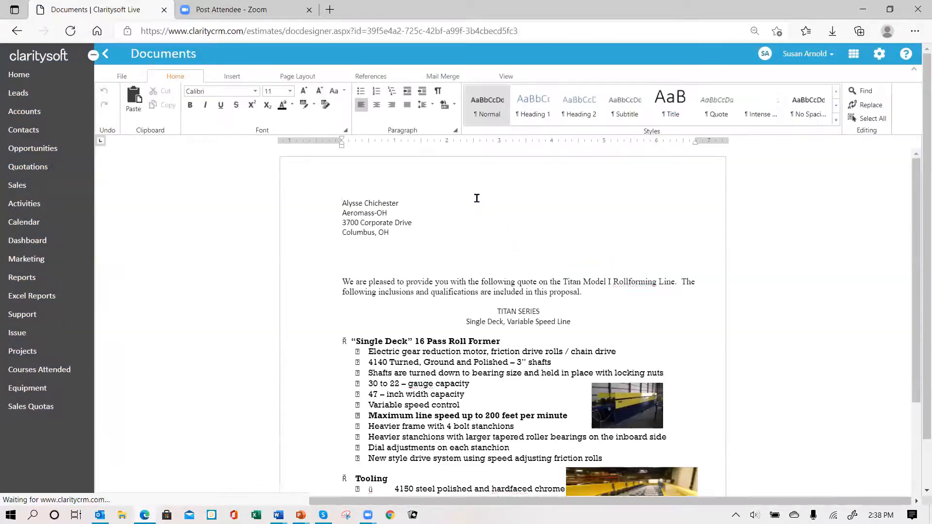
Step: Review the Test document's merged address, equipment specifications, images and closing table, and exit the document
scroll(437, 366, down, 3)
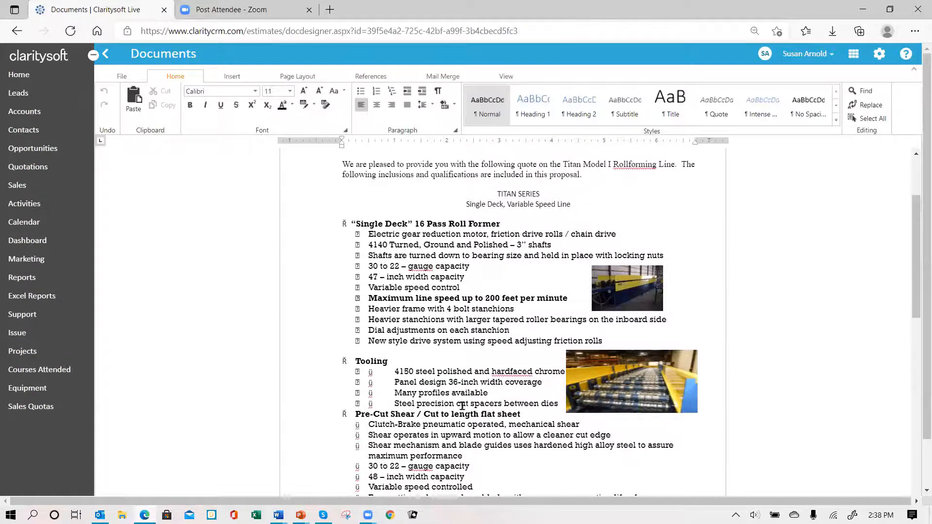
scroll(458, 396, down, 2)
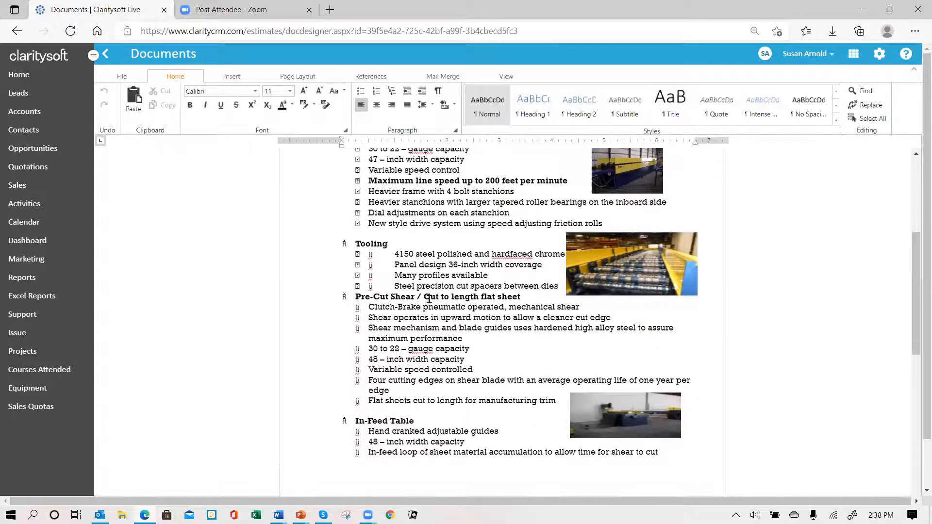
scroll(430, 299, up, 3)
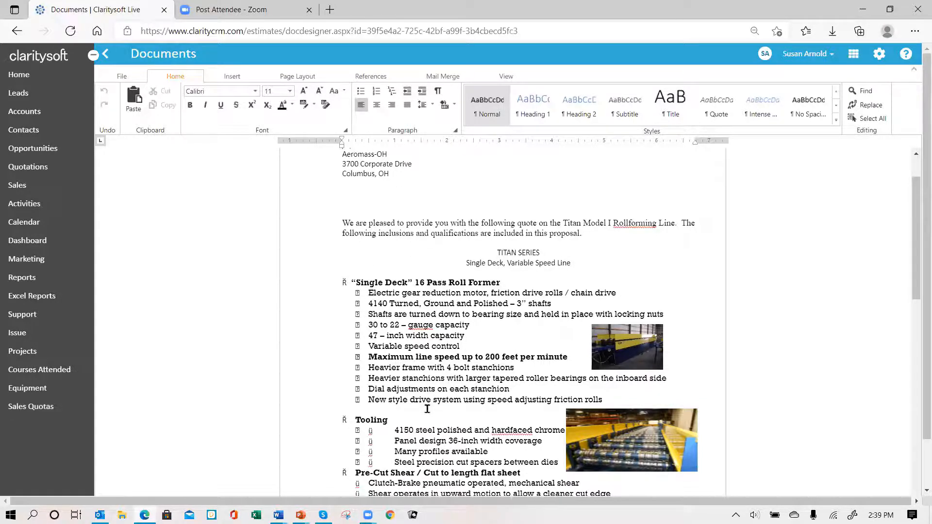
scroll(411, 284, down, 2)
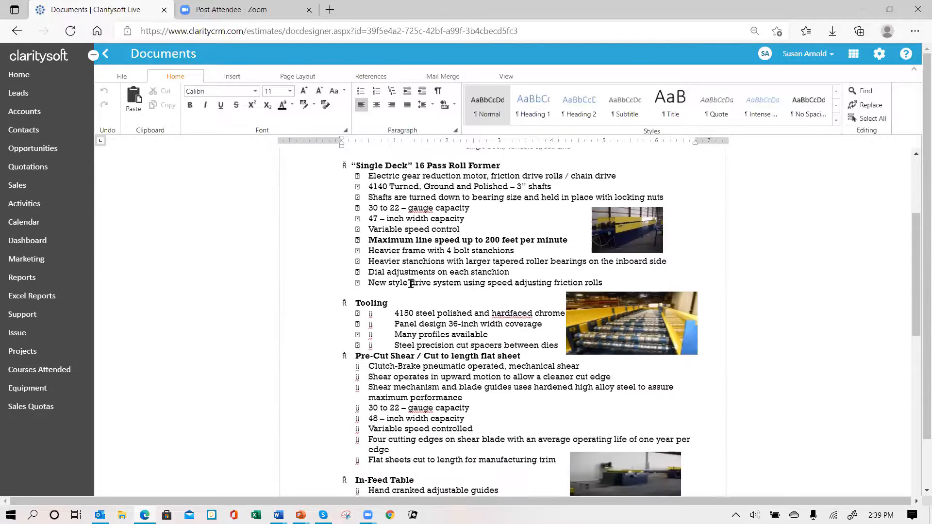
scroll(410, 272, up, 1)
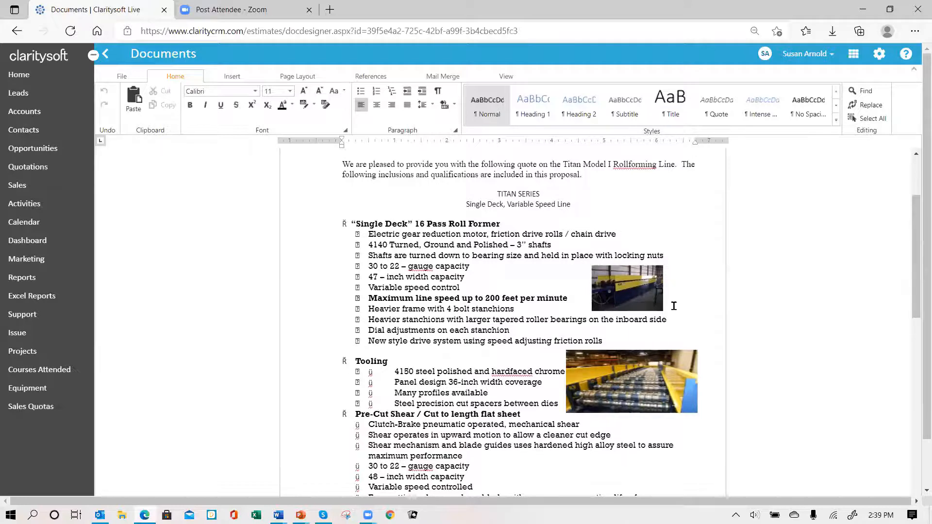
scroll(523, 408, down, 5)
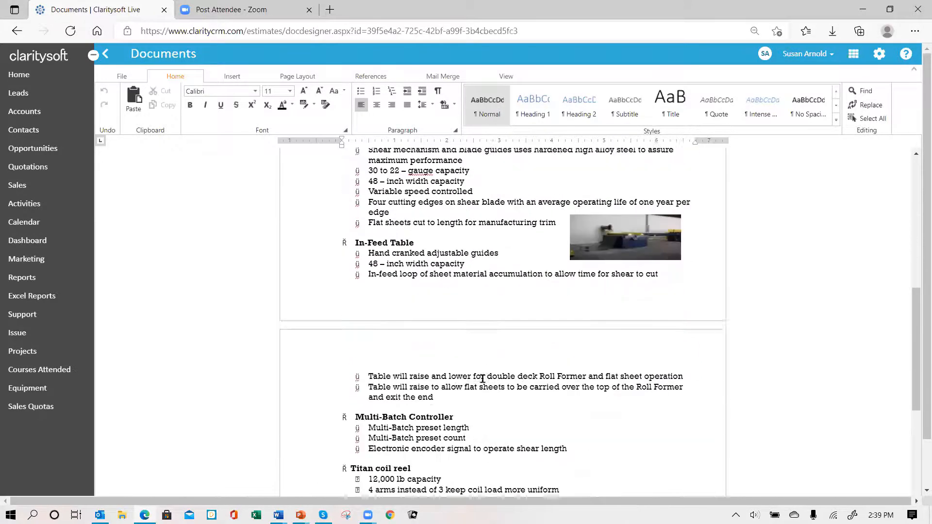
scroll(482, 379, down, 4)
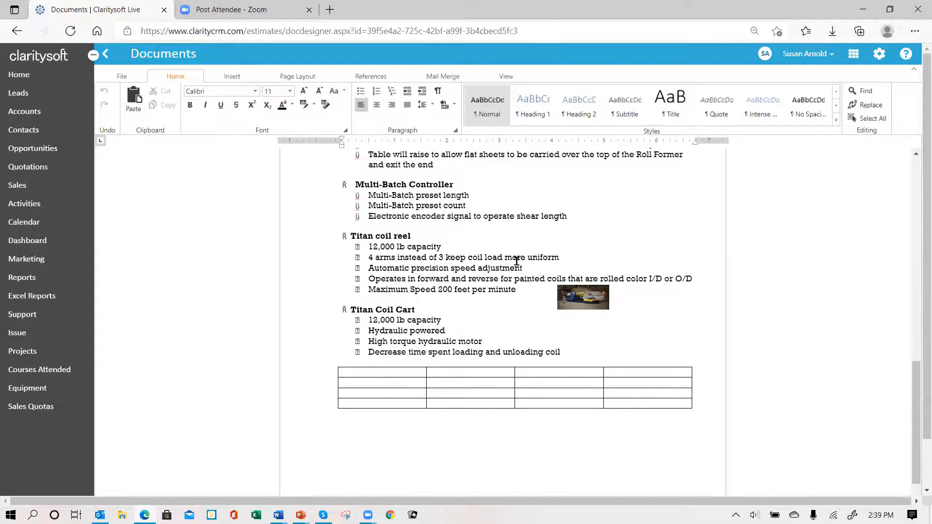
scroll(516, 261, down, 2)
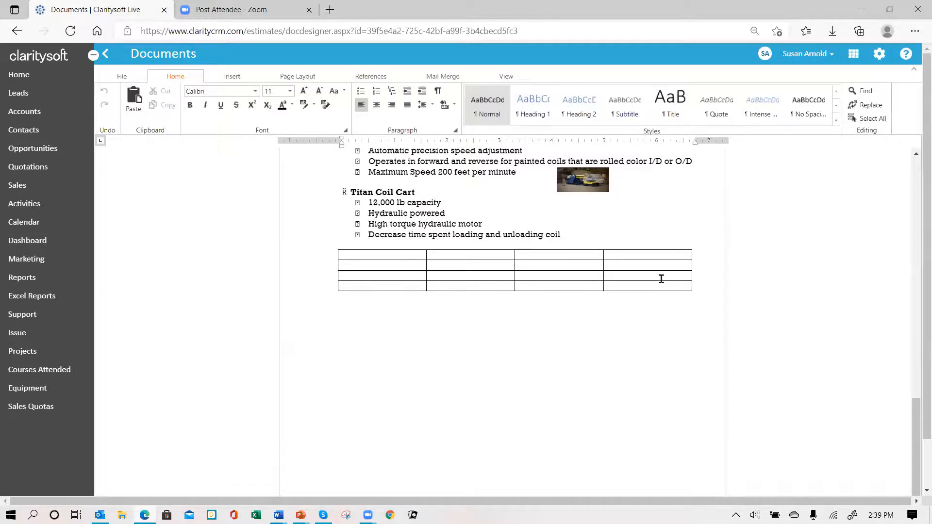
scroll(677, 231, up, 5)
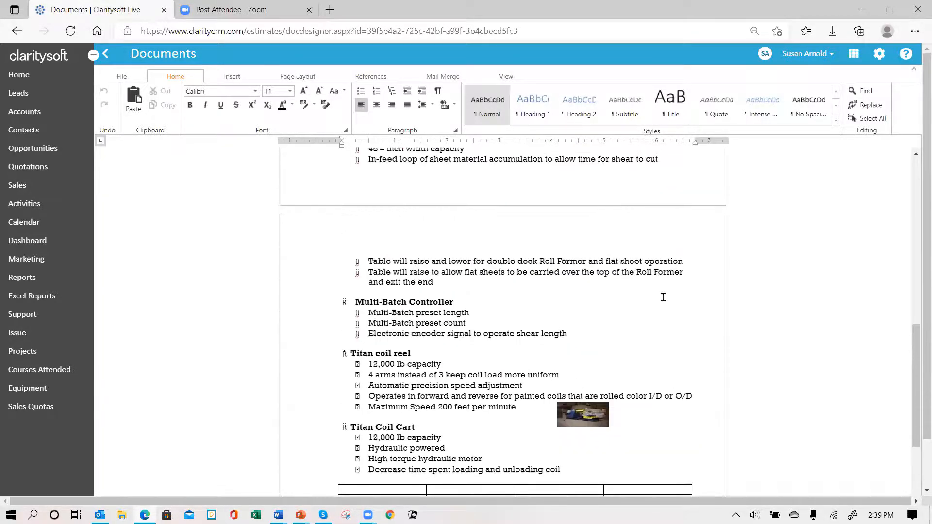
scroll(648, 312, up, 5)
scroll(648, 313, up, 7)
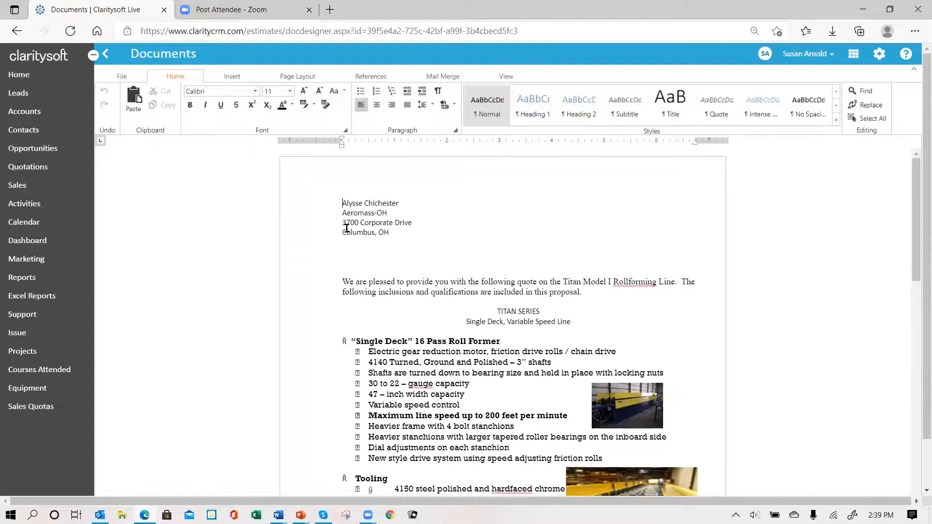
click(122, 78)
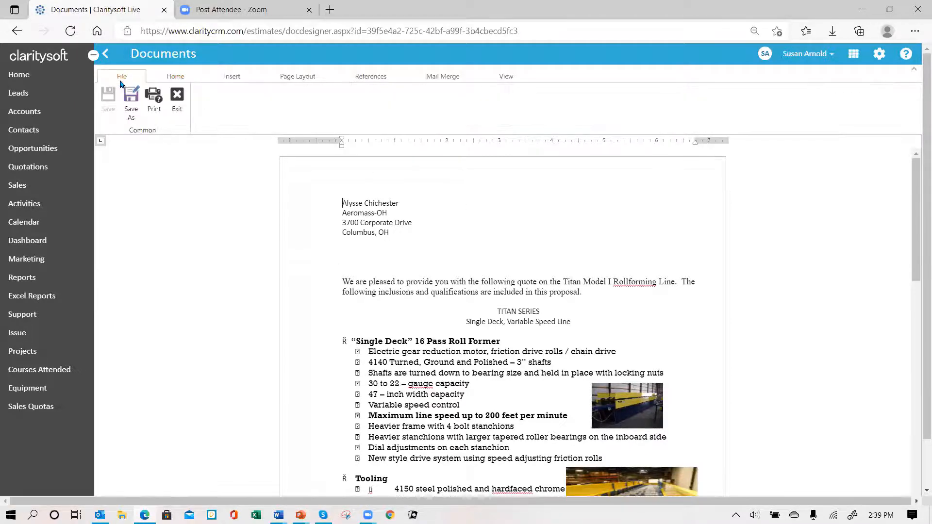
click(172, 97)
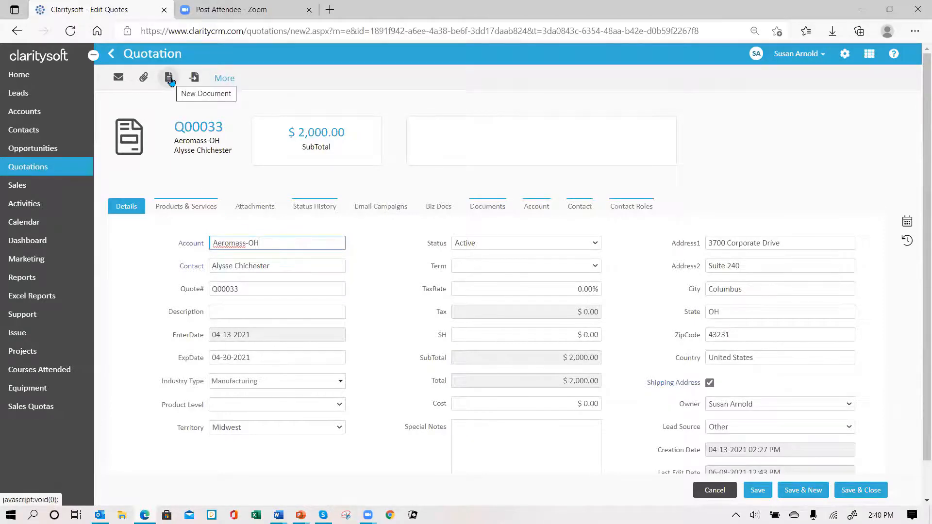
Step: Create a new quotation template named Quote template
click(170, 81)
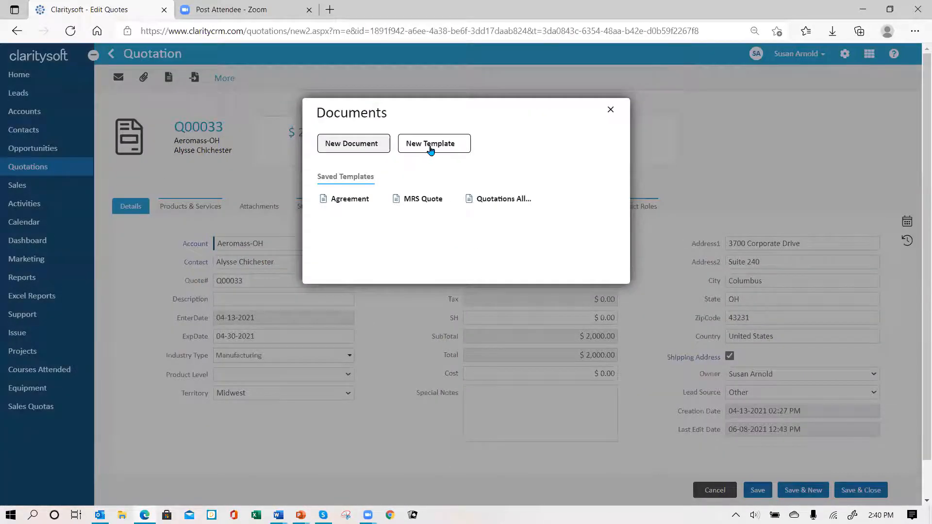
click(430, 147)
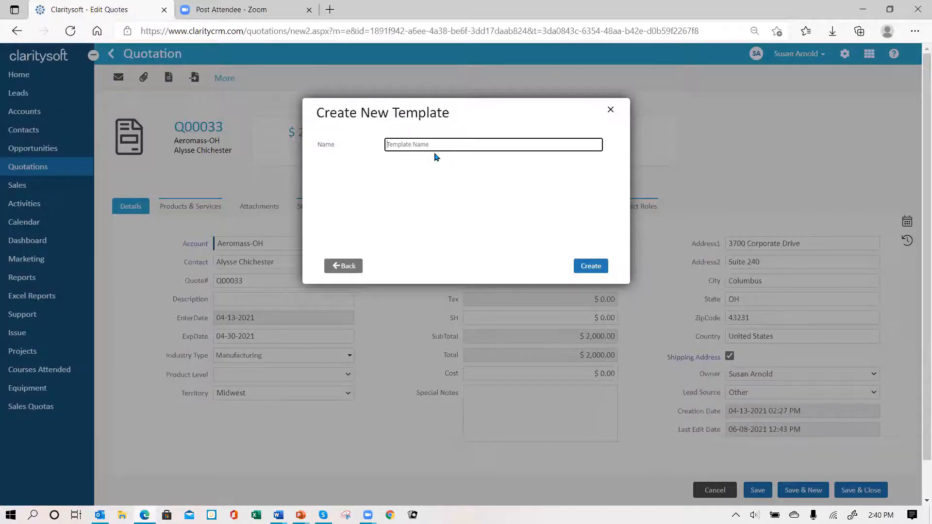
text(Quote template)
click(596, 268)
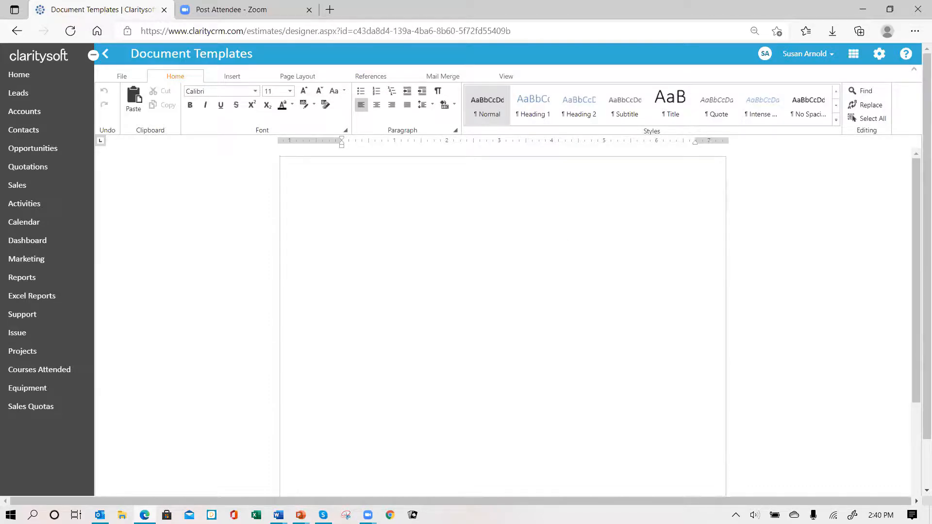
Step: Paste the Acme Company business proposal text into the blank template and check the pasted content
key(alt+Tab)
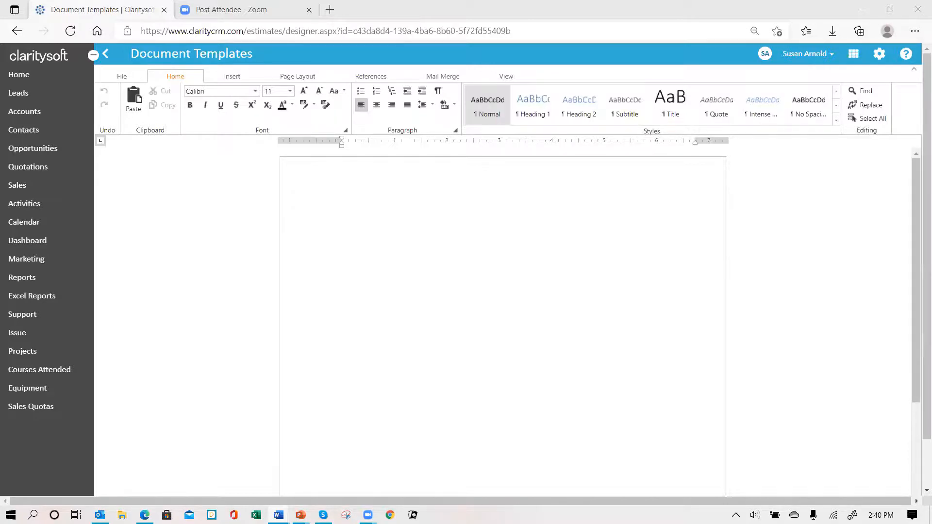
click(353, 204)
key(ctrl+v)
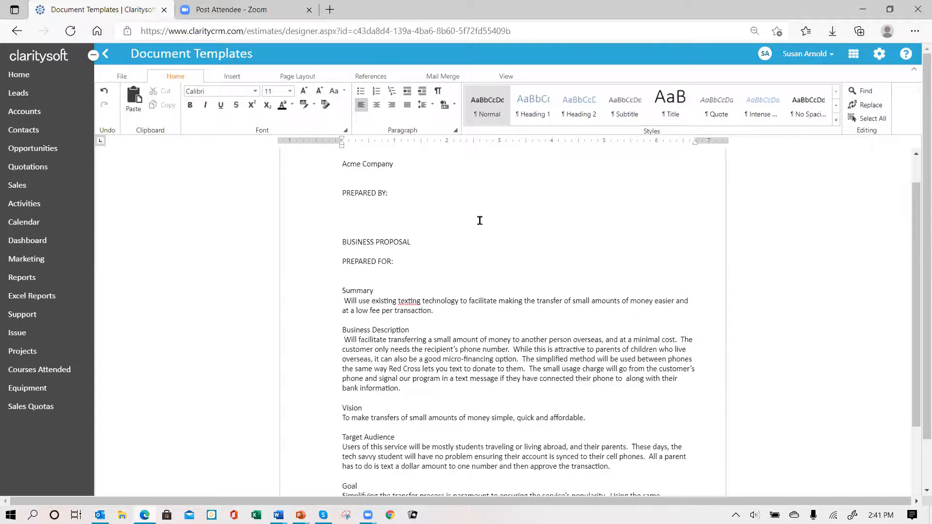
scroll(439, 247, down, 3)
scroll(470, 270, up, 4)
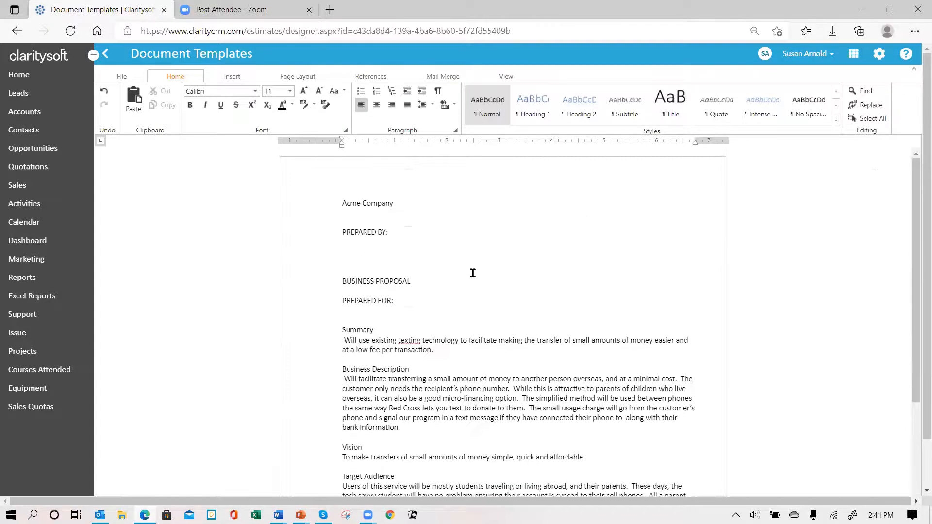
Step: Format the Acme Company line as bold, 26 pt and right-aligned
click(343, 203)
drag(348, 204, 443, 202)
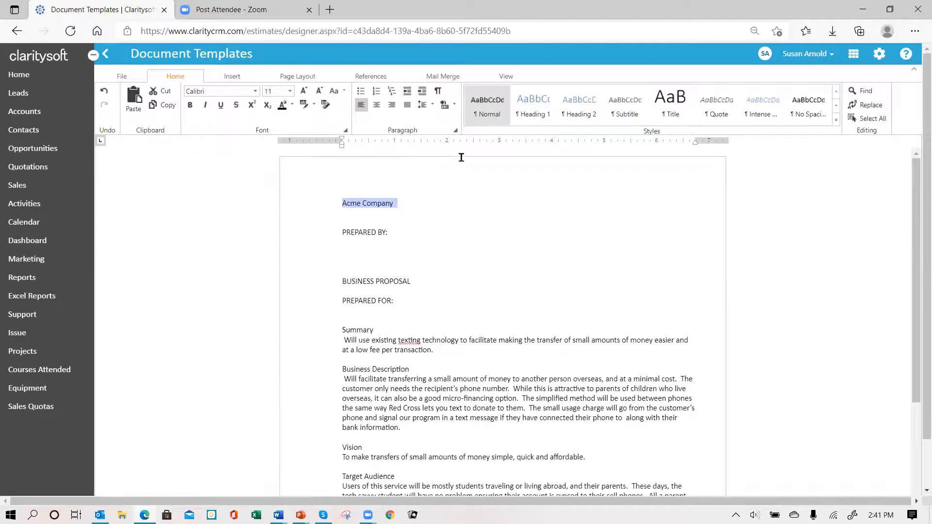
click(189, 109)
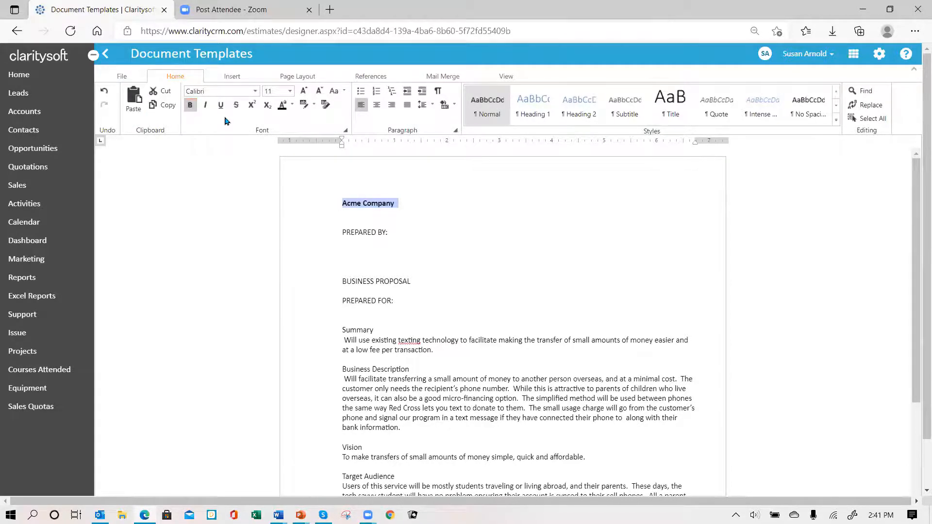
click(290, 91)
click(294, 178)
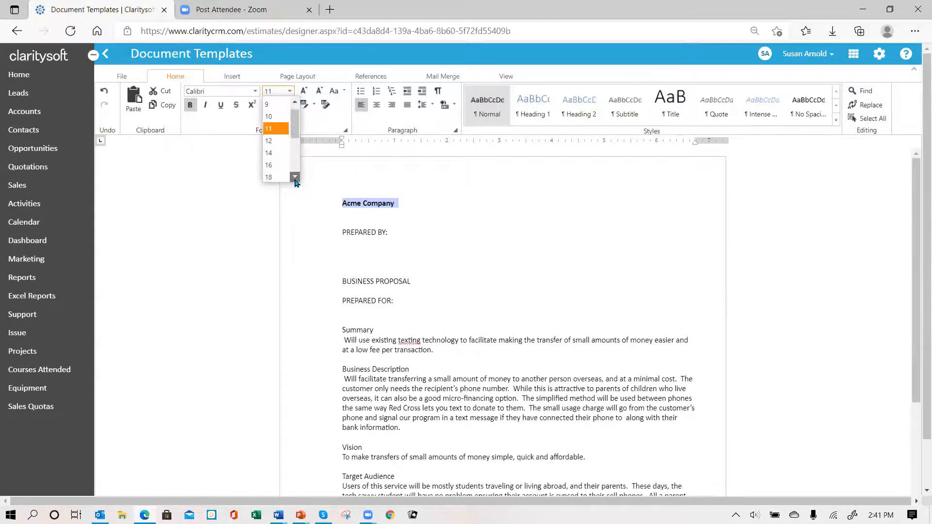
click(294, 178)
click(294, 178)
click(295, 178)
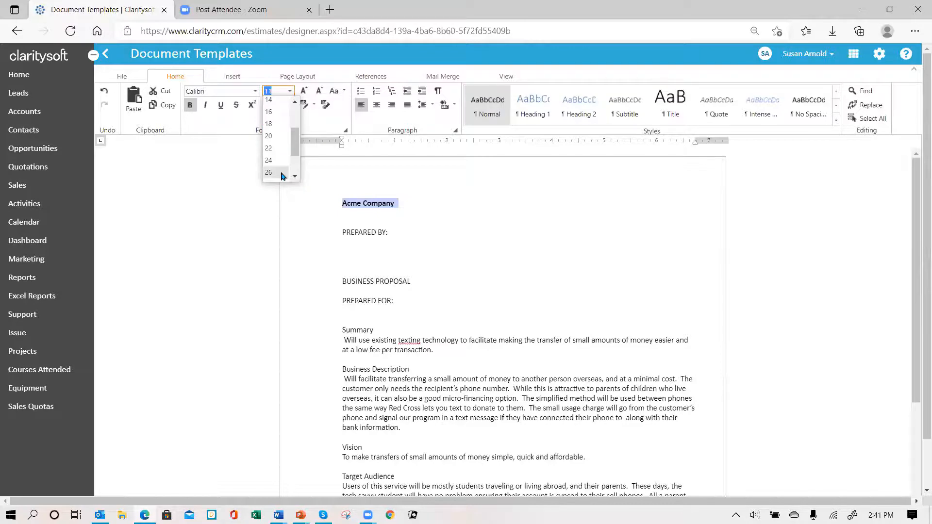
click(281, 174)
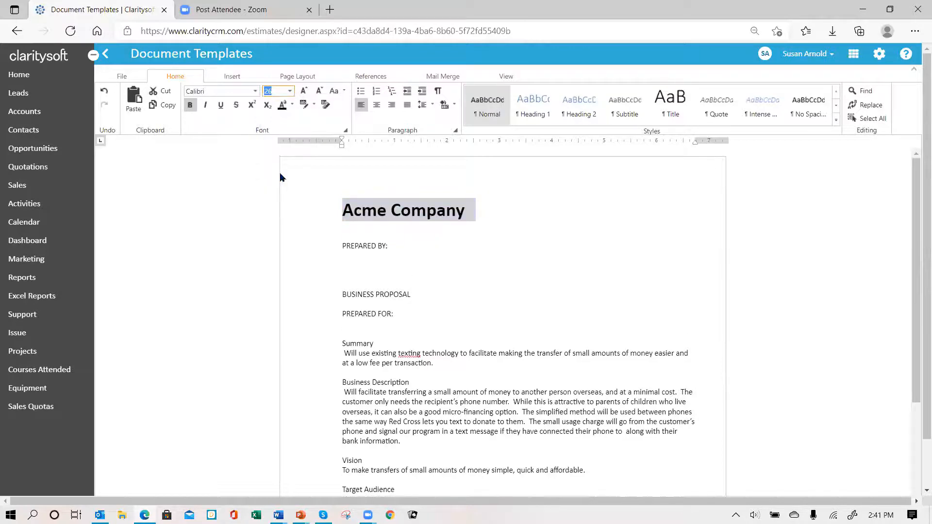
click(392, 105)
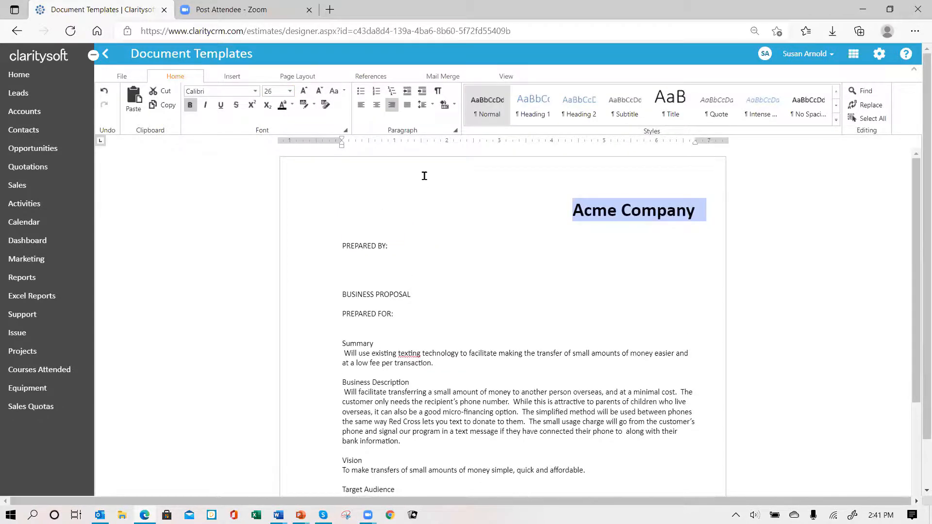
Step: Shade the Acme Company heading line dark green and set its text colour to white
click(452, 106)
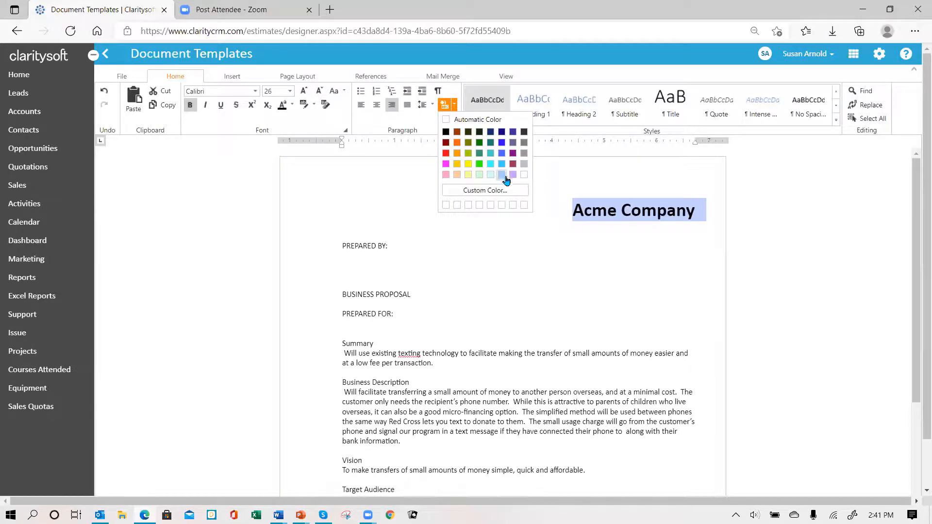
click(480, 146)
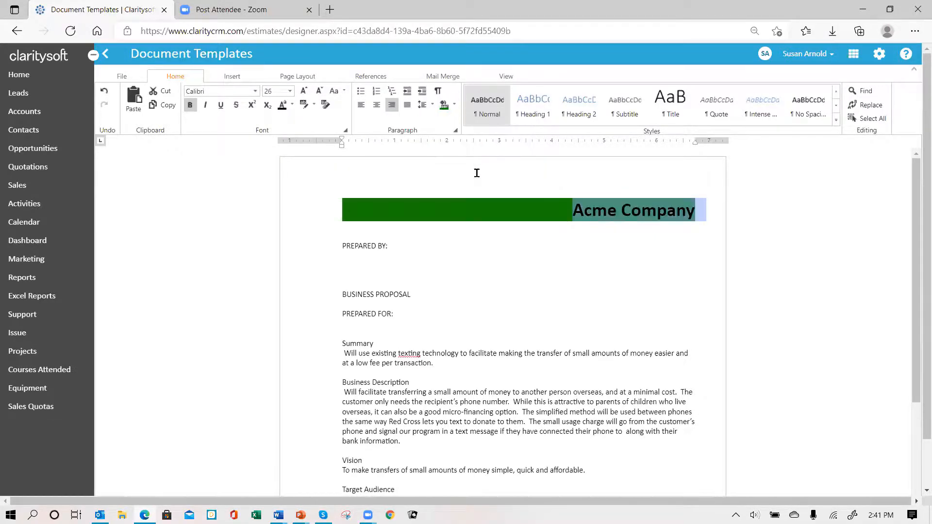
click(567, 295)
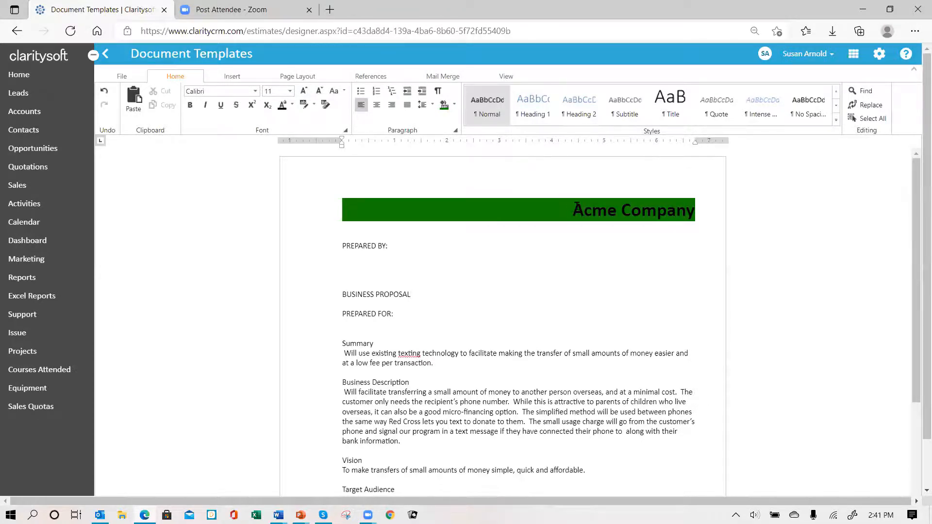
drag(574, 210, 692, 214)
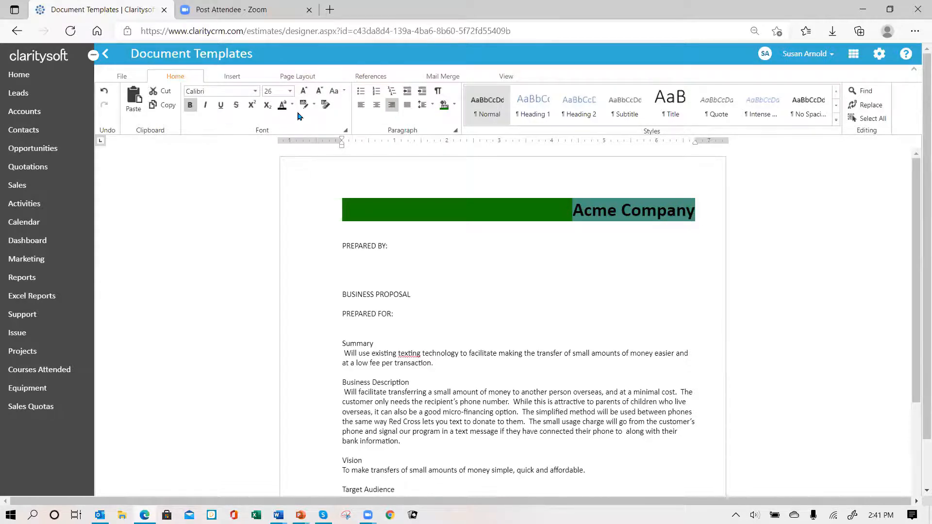
click(292, 105)
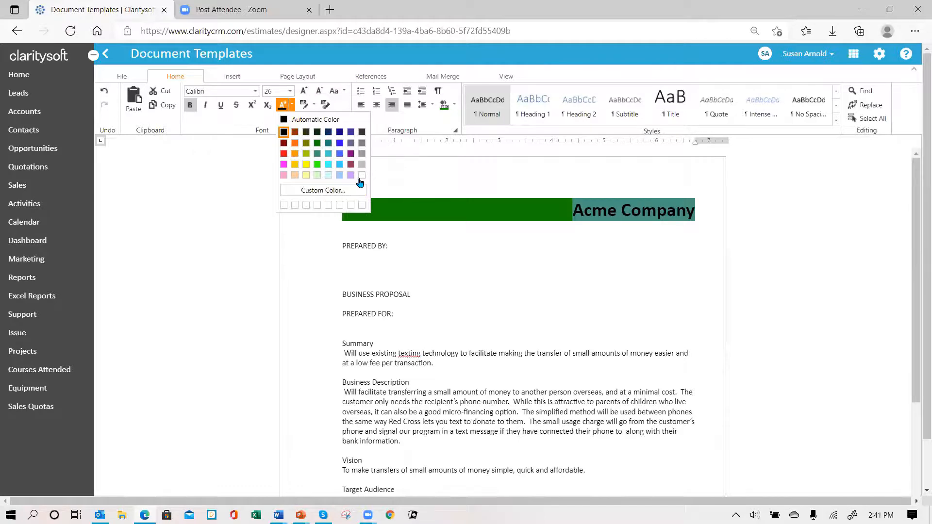
click(504, 294)
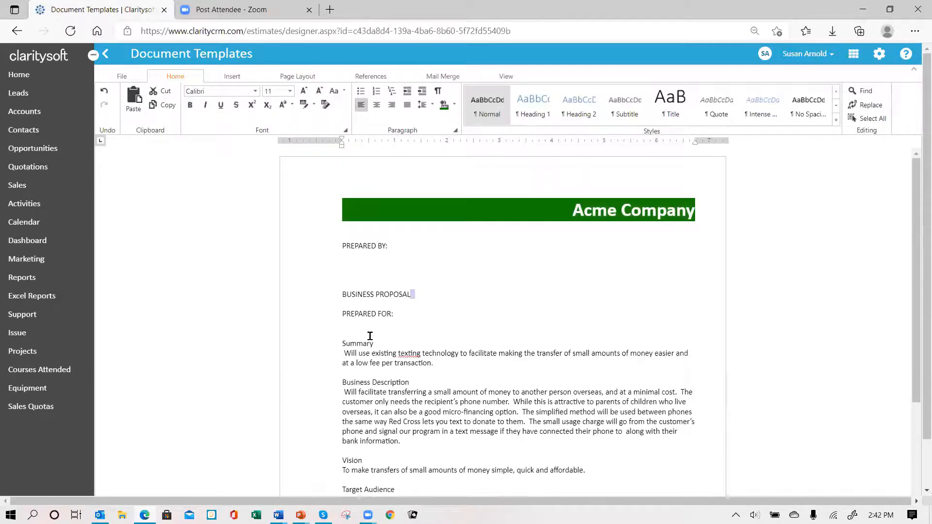
Step: Add a blank line before Summary and insert the Account Name merge field directly below PREPARED FOR
click(346, 255)
click(347, 324)
key(Return)
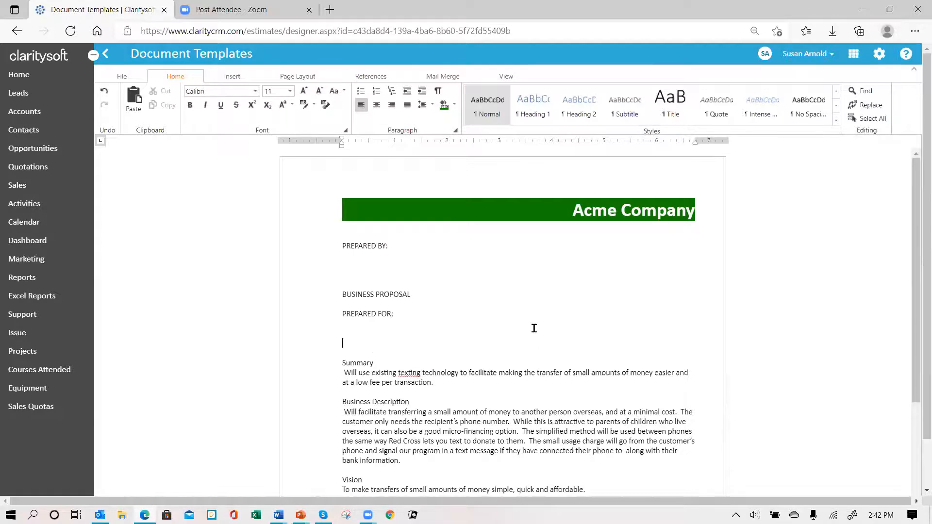
click(346, 327)
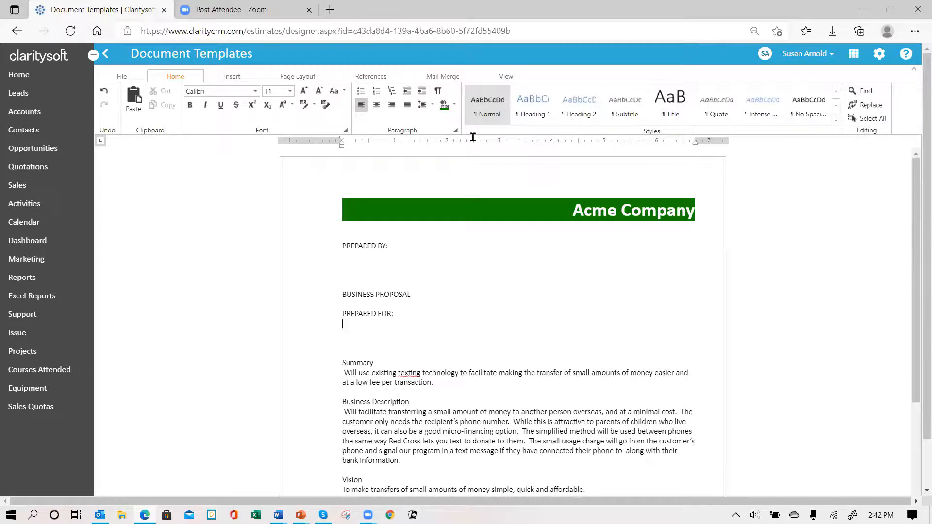
click(445, 77)
click(139, 103)
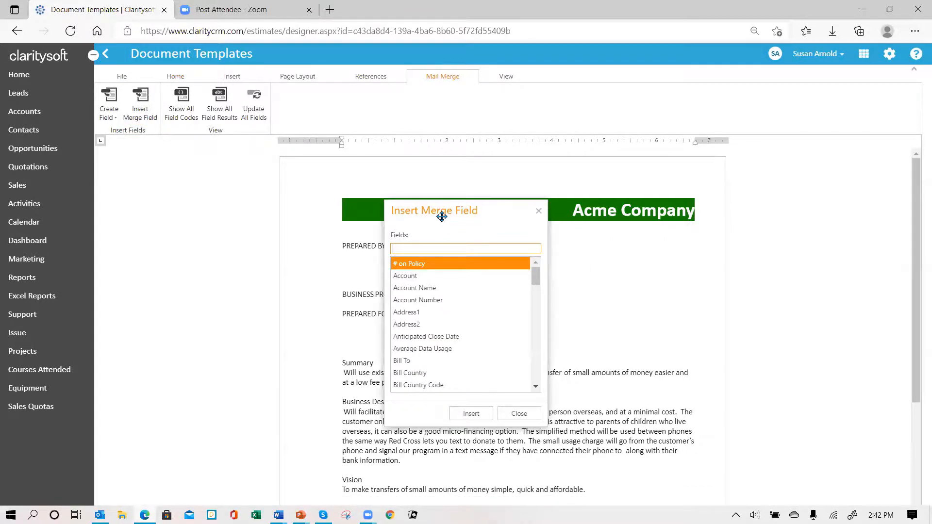
drag(442, 216, 763, 185)
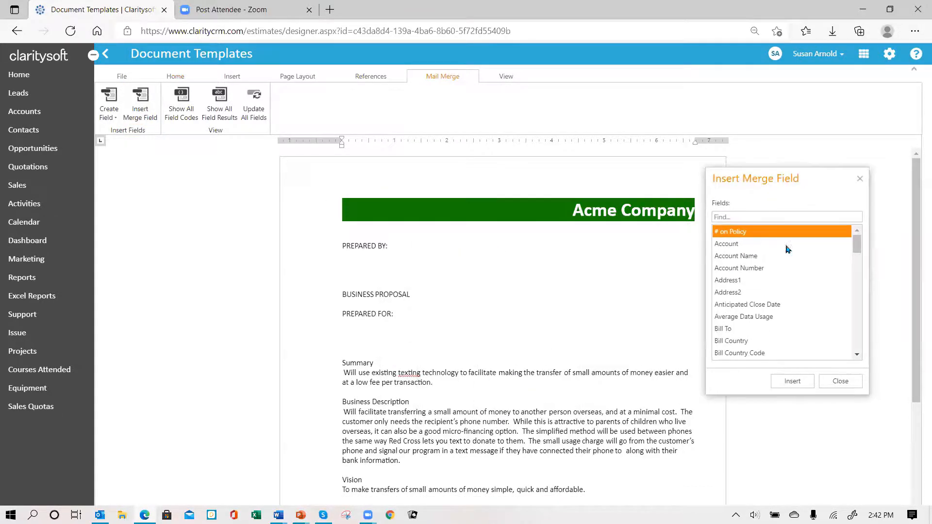
click(731, 260)
click(731, 261)
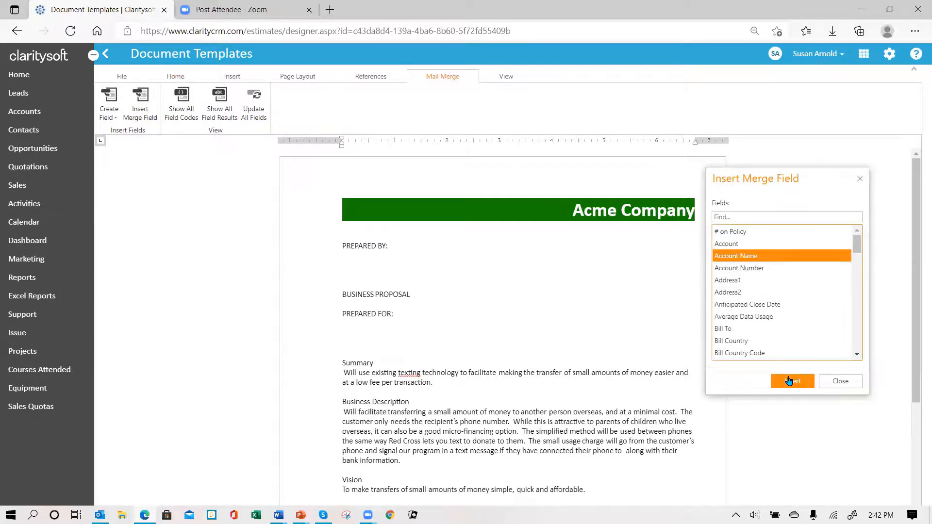
click(792, 381)
Step: Insert the Contact merge field on a new line below the Account Name field
click(415, 319)
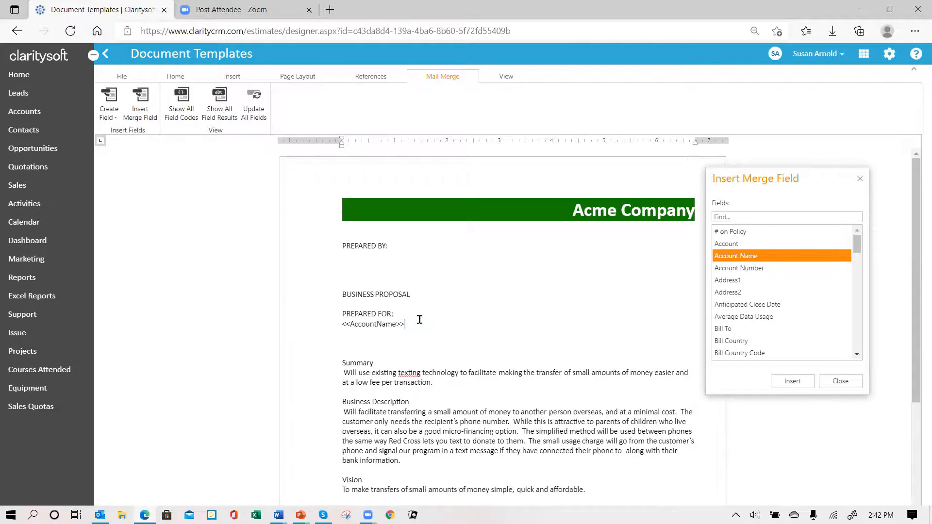
key(Return)
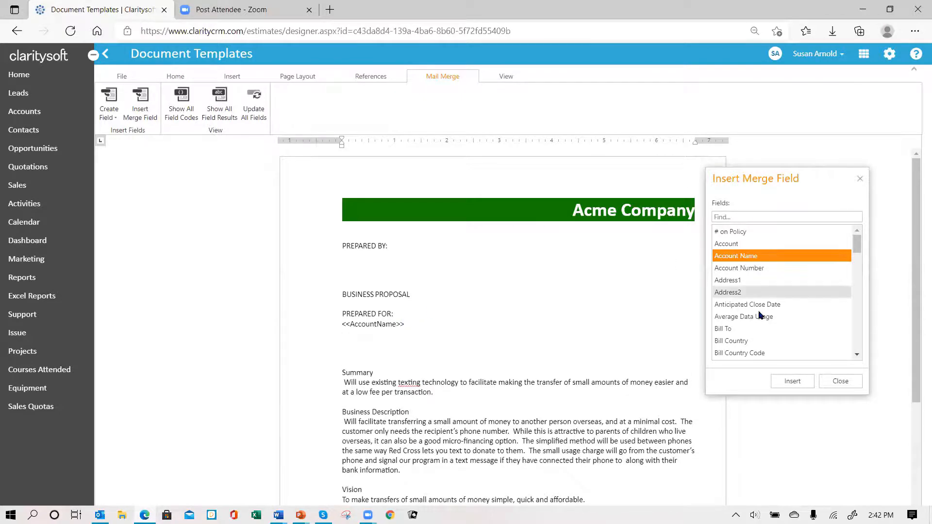
scroll(761, 322, down, 1)
scroll(761, 321, down, 1)
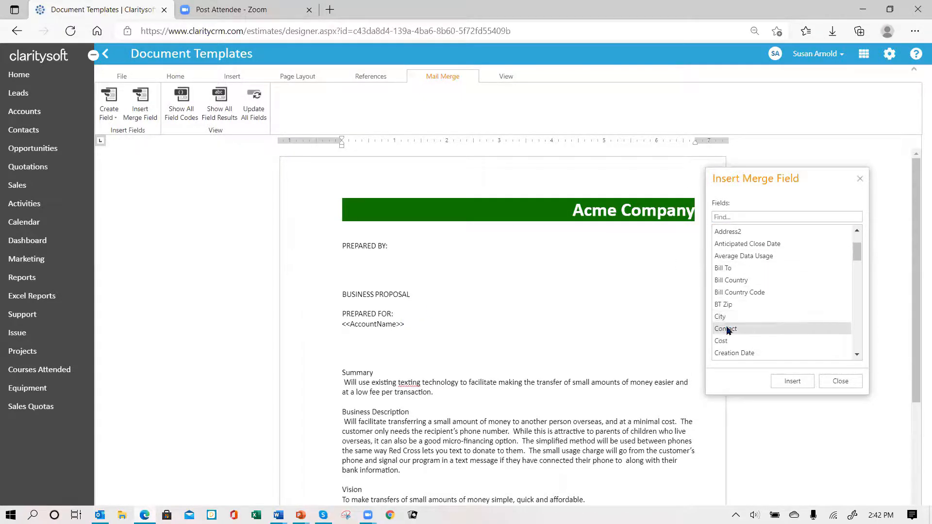
click(728, 328)
click(791, 382)
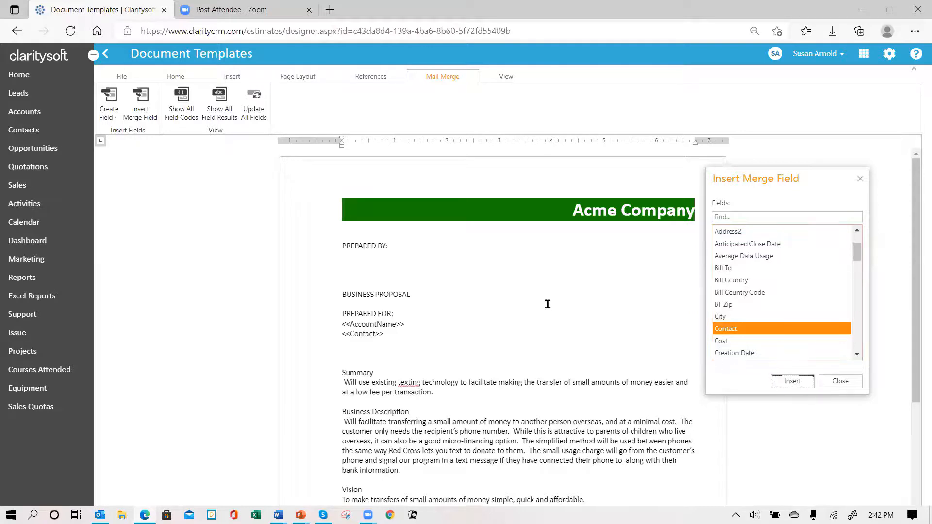
Step: Insert the Address1 merge field on a new line below the Contact field
drag(399, 337, 455, 336)
key(Return)
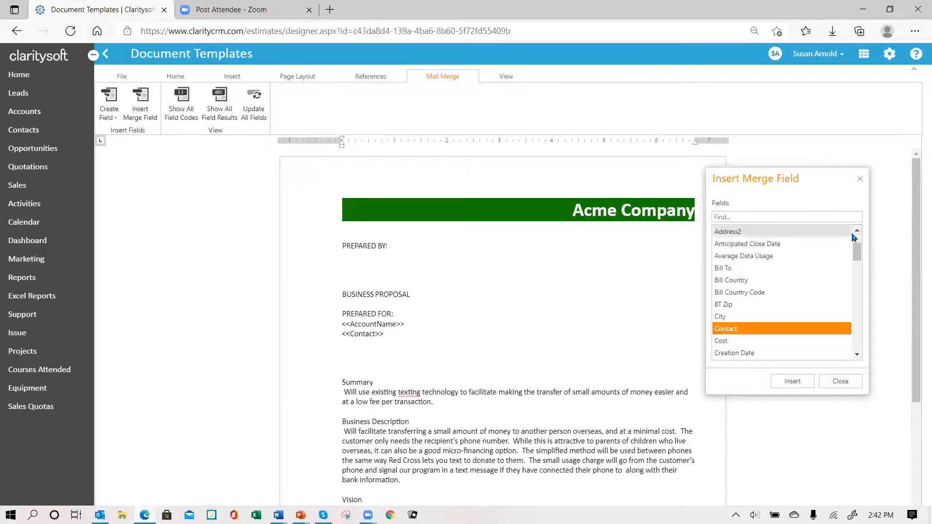
scroll(854, 238, up, 1)
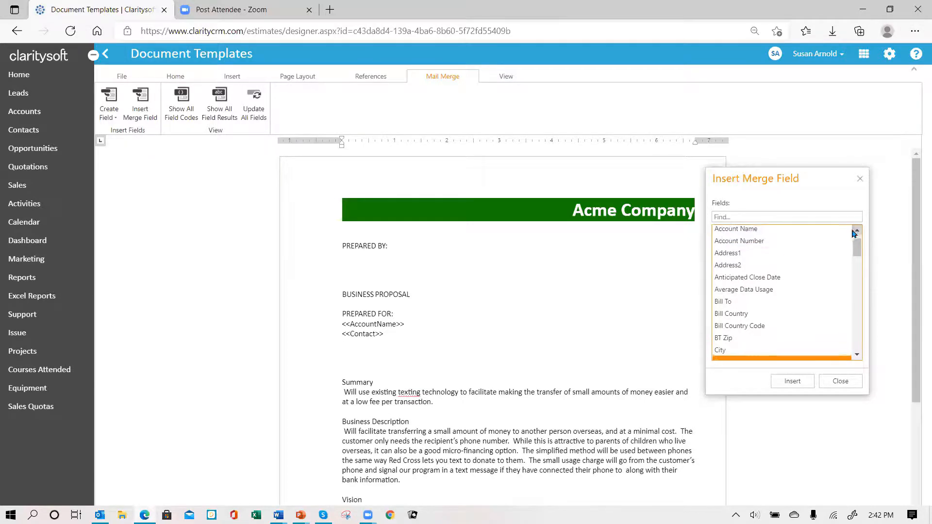
click(725, 255)
click(792, 381)
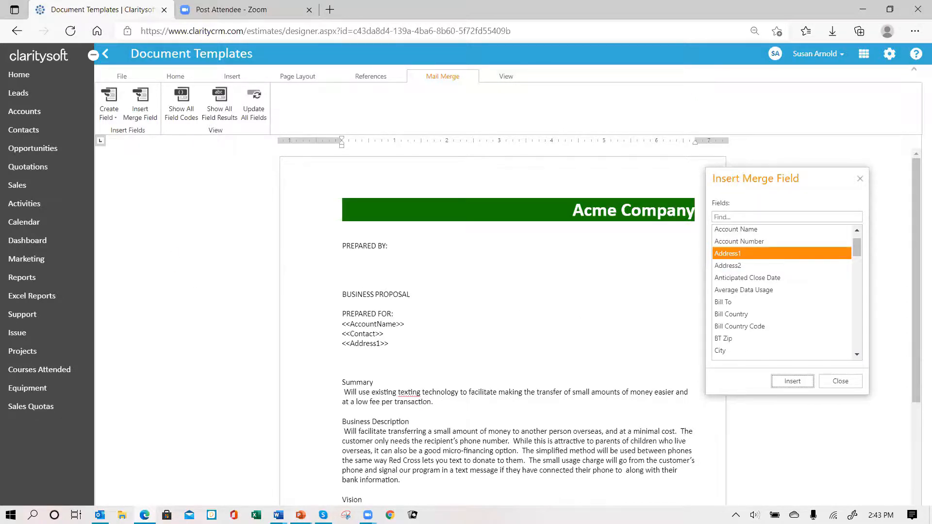
Step: Switch to the PowerPoint slide show, advance from the agenda to the Support Contact Info slide, and return to the template in the browser
click(301, 515)
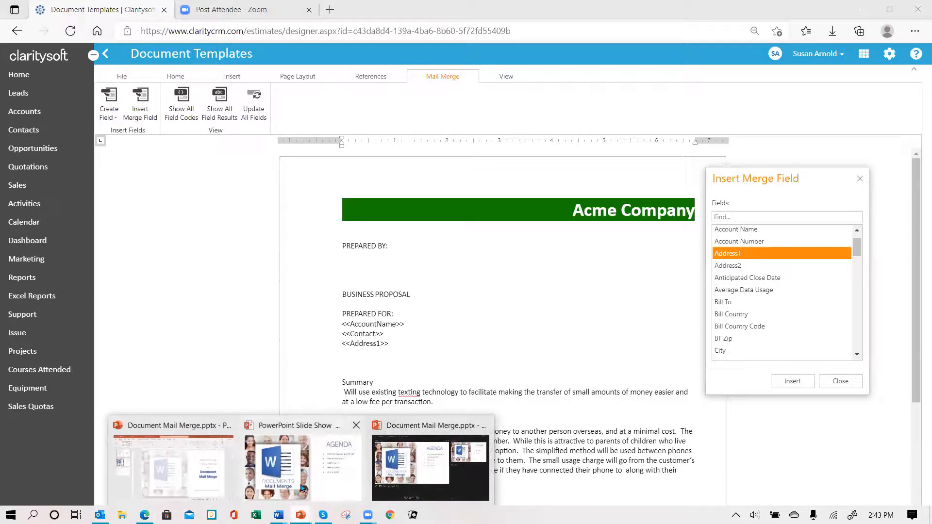
click(302, 488)
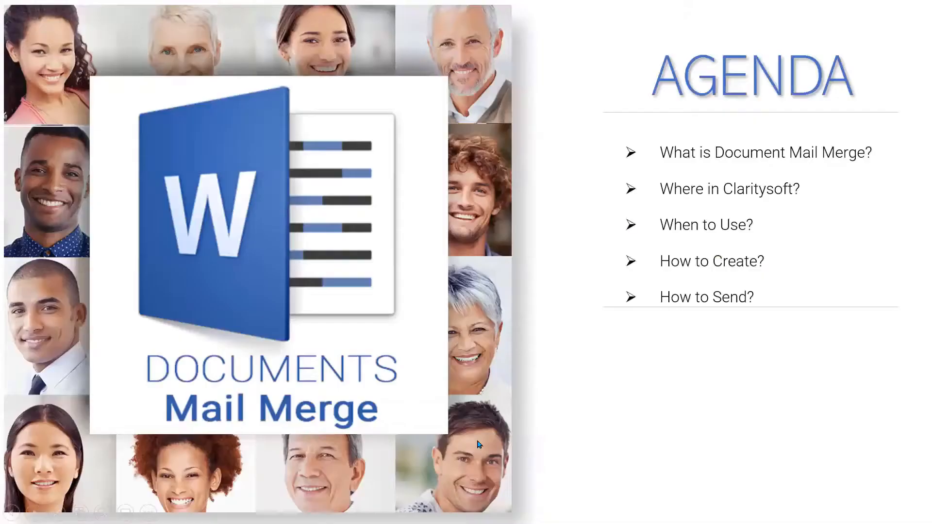
click(675, 412)
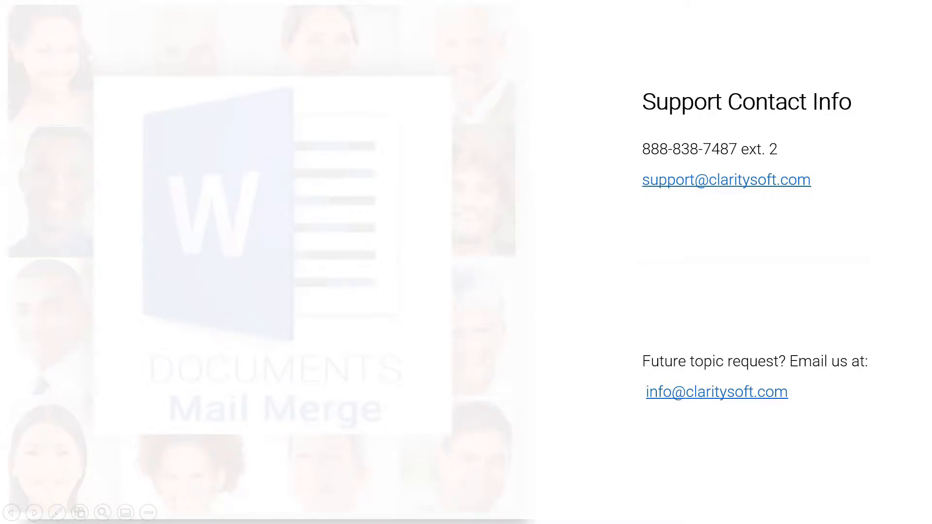
key(alt+Tab)
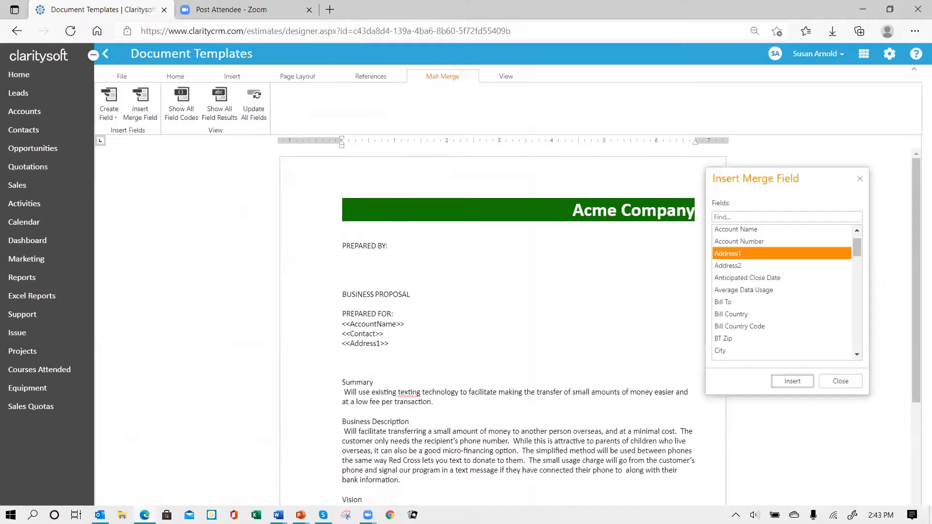
Step: Open the Claritysoft Knowledge Base and search it for "document merge"
click(916, 59)
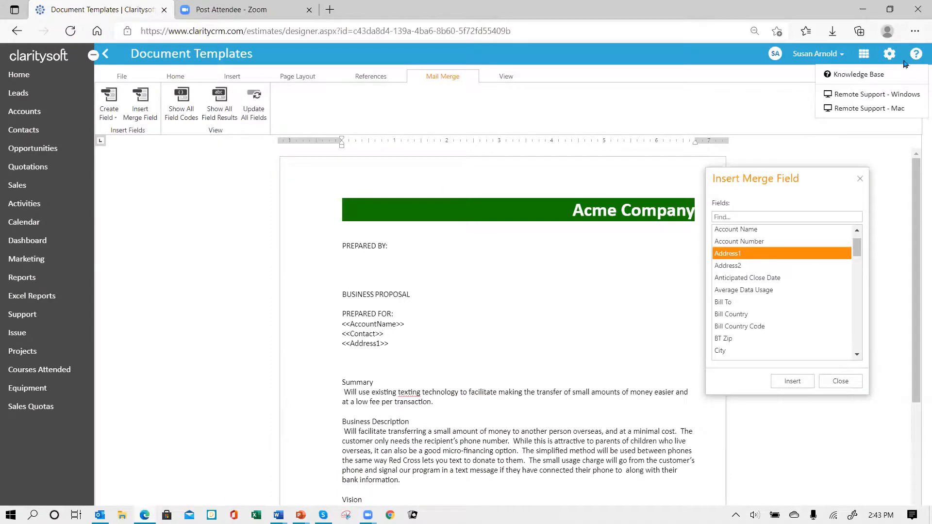
click(862, 74)
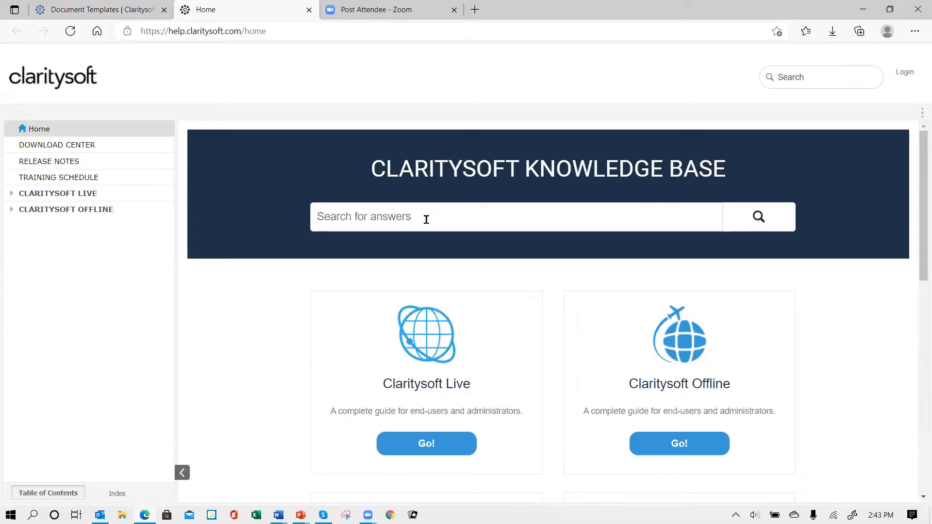
click(426, 219)
text(document)
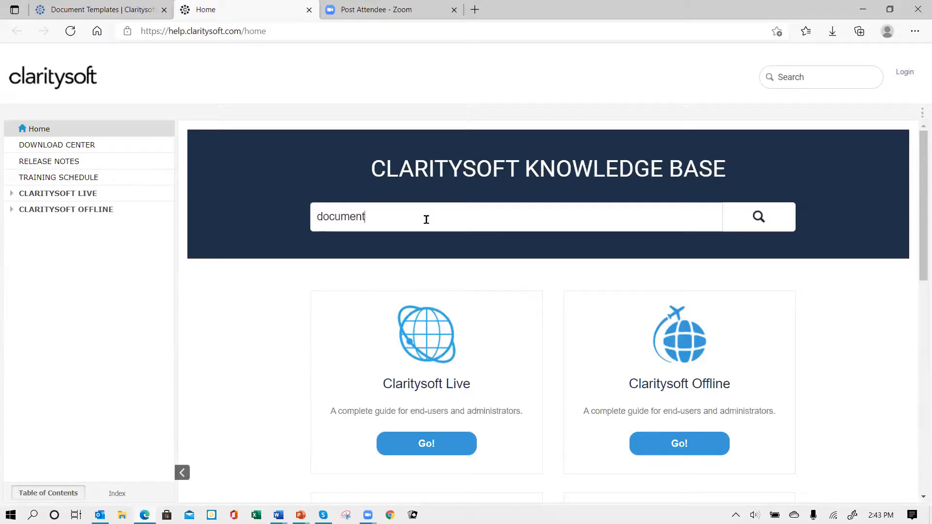
text( me)
text(rte)
key(BackSpace)
key(BackSpace)
text(ge)
key(Return)
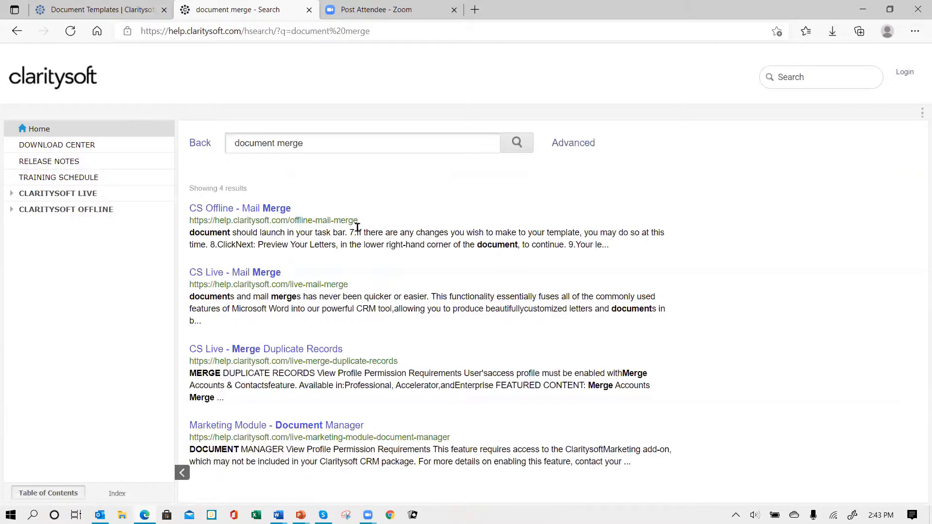
Step: Open the CS Live - Mail Merge article and review its sections on creating templates and performing a mail merge
click(208, 275)
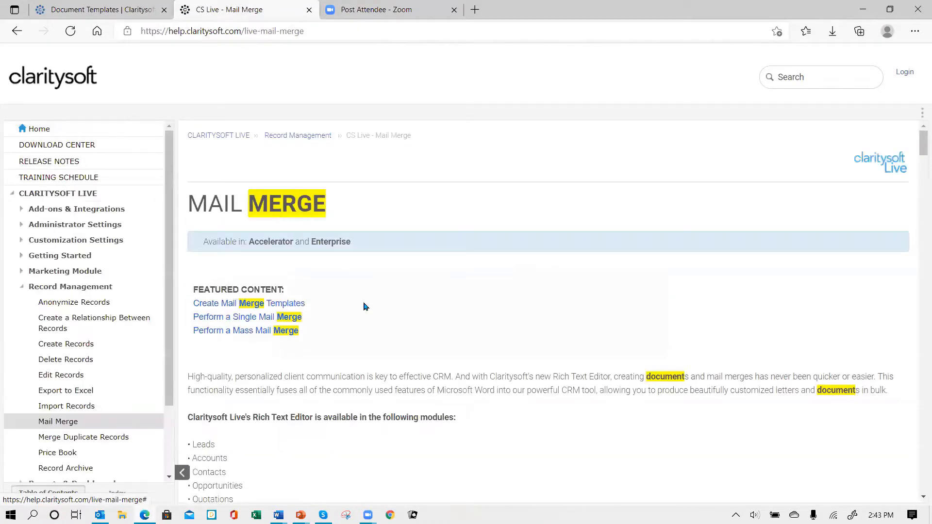
scroll(365, 306, down, 1)
scroll(364, 360, down, 6)
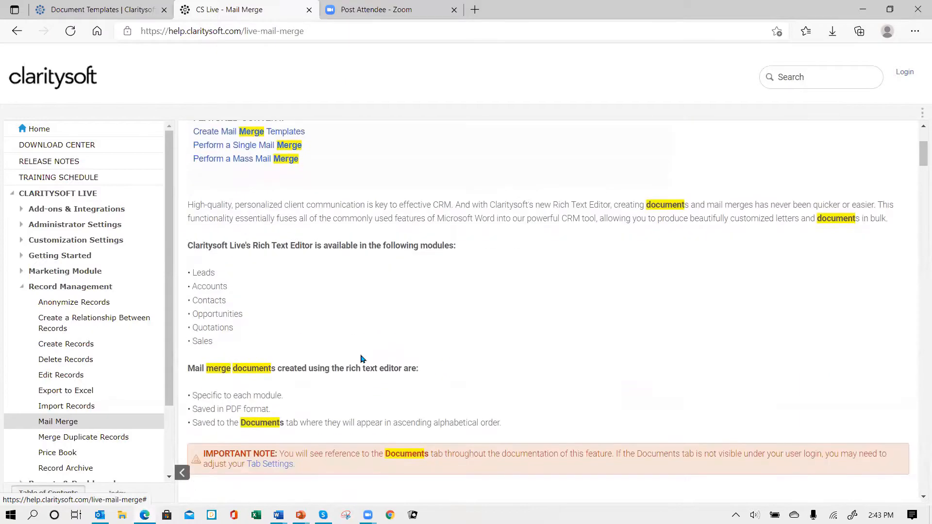
scroll(364, 352, down, 13)
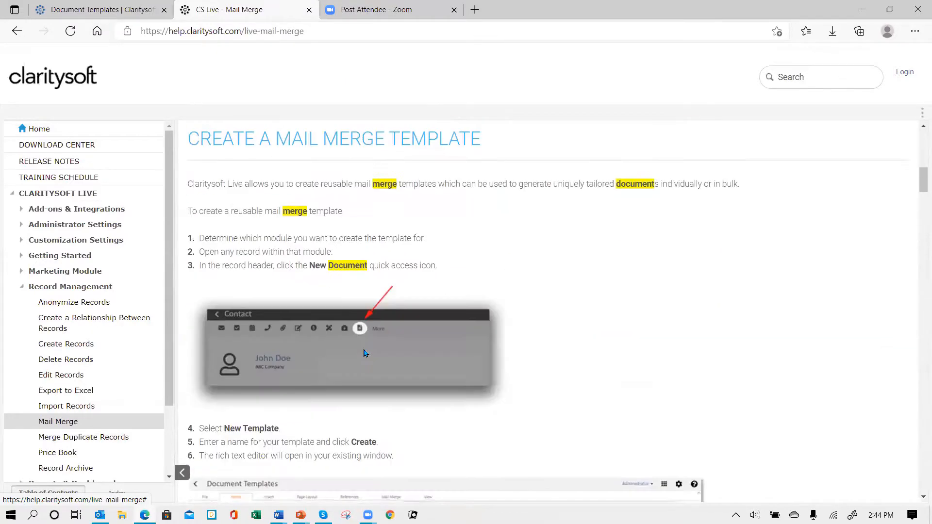
scroll(364, 352, down, 10)
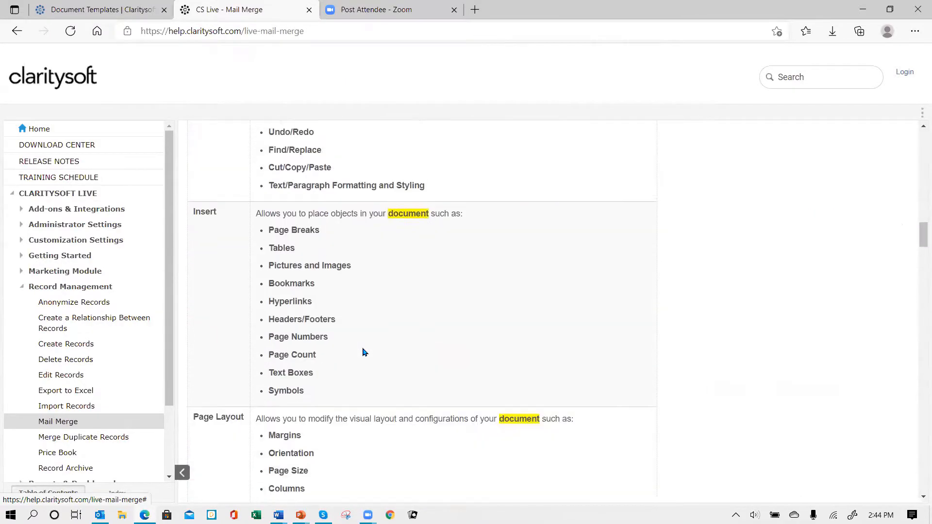
scroll(366, 352, down, 11)
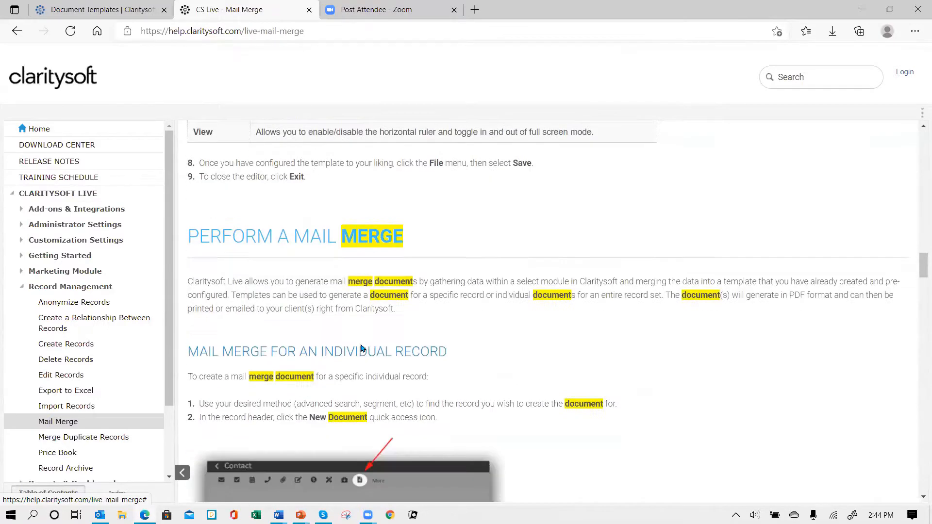
scroll(359, 353, down, 6)
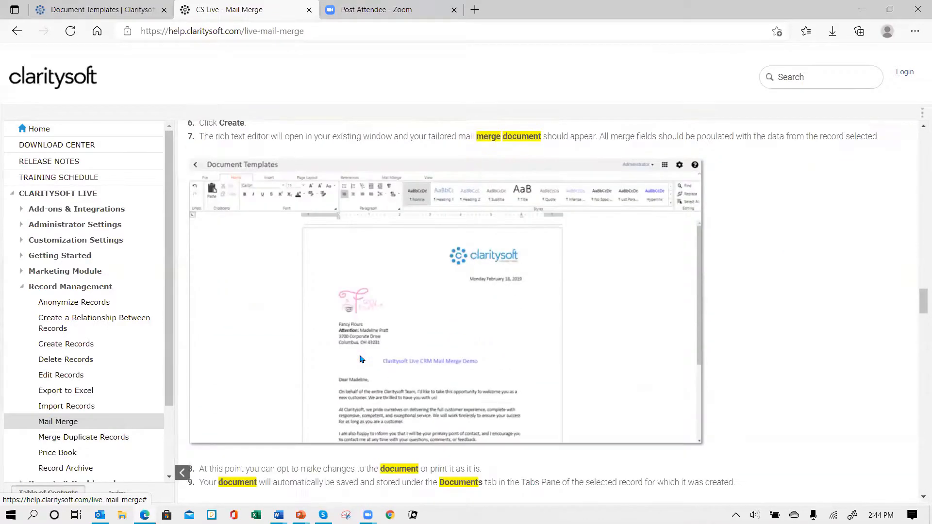
scroll(374, 336, up, 20)
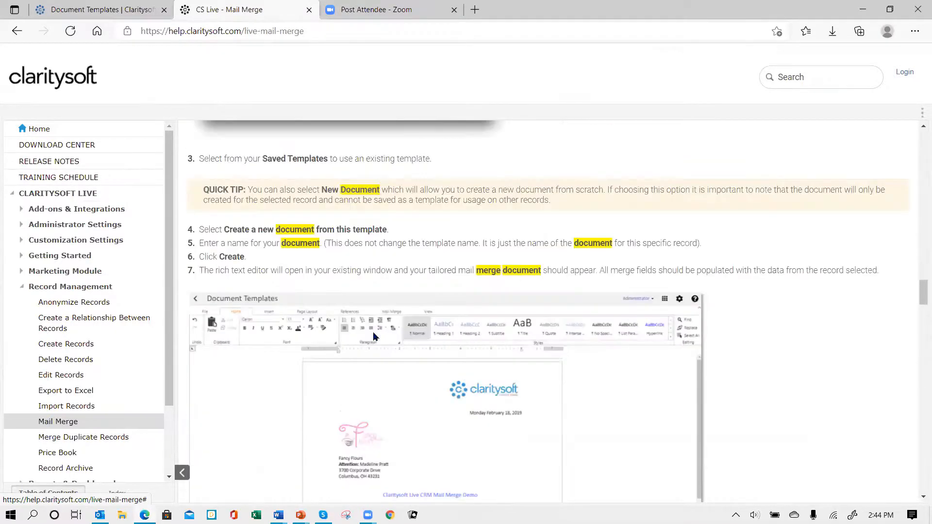
scroll(374, 336, up, 20)
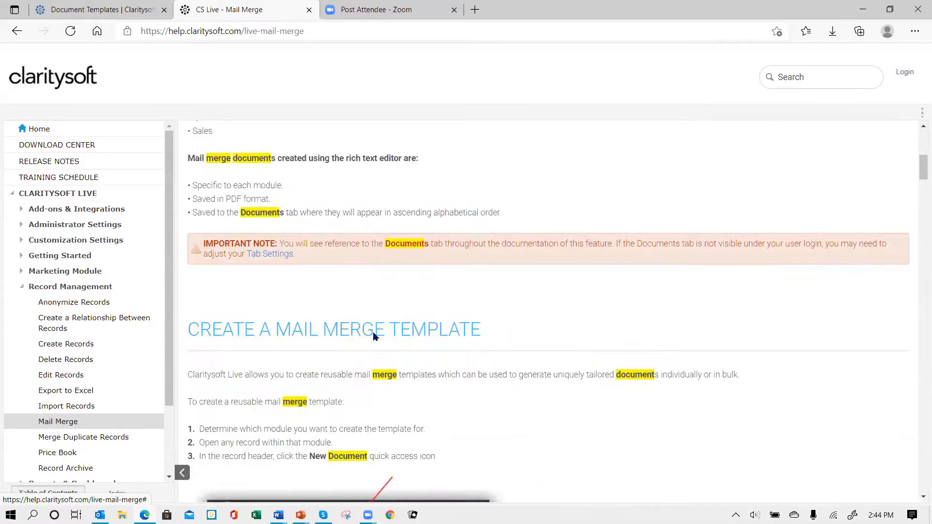